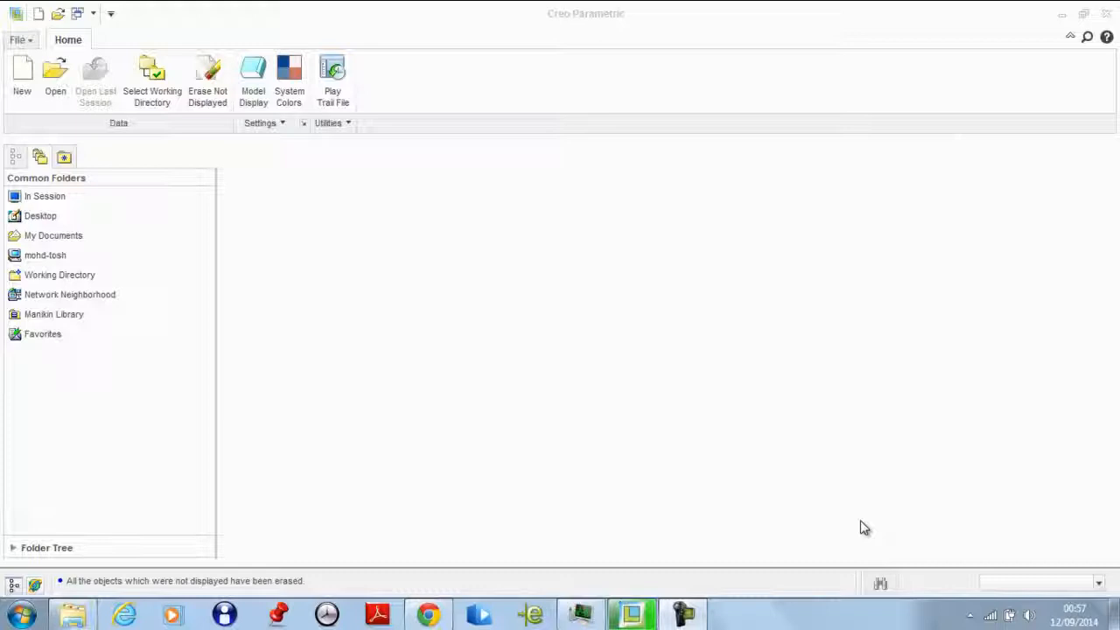
left_click(23, 87)
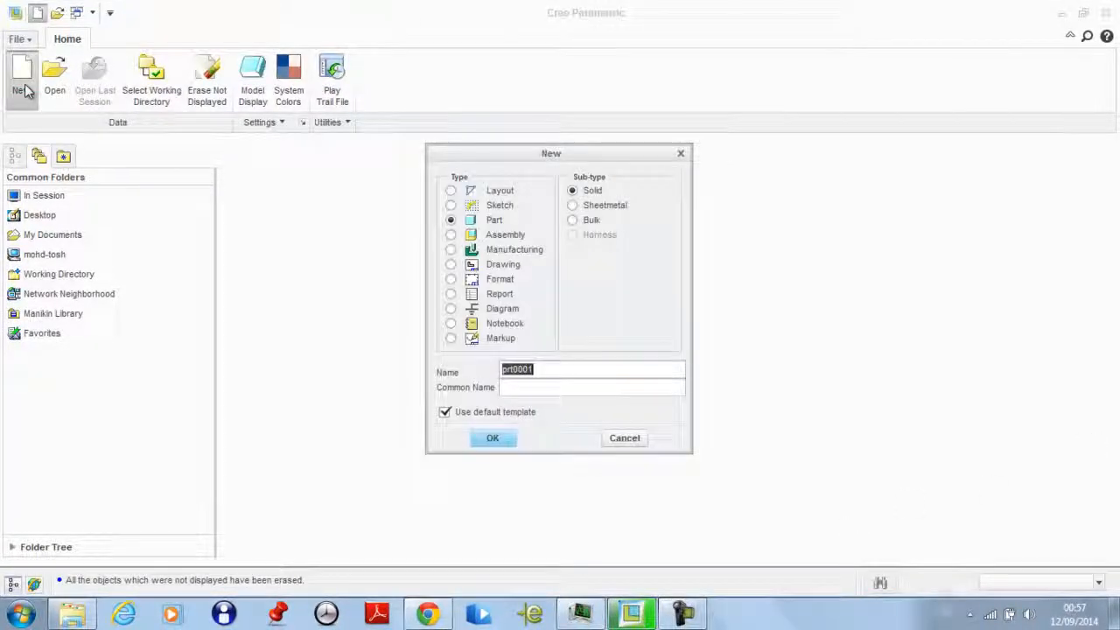
left_click(499, 236)
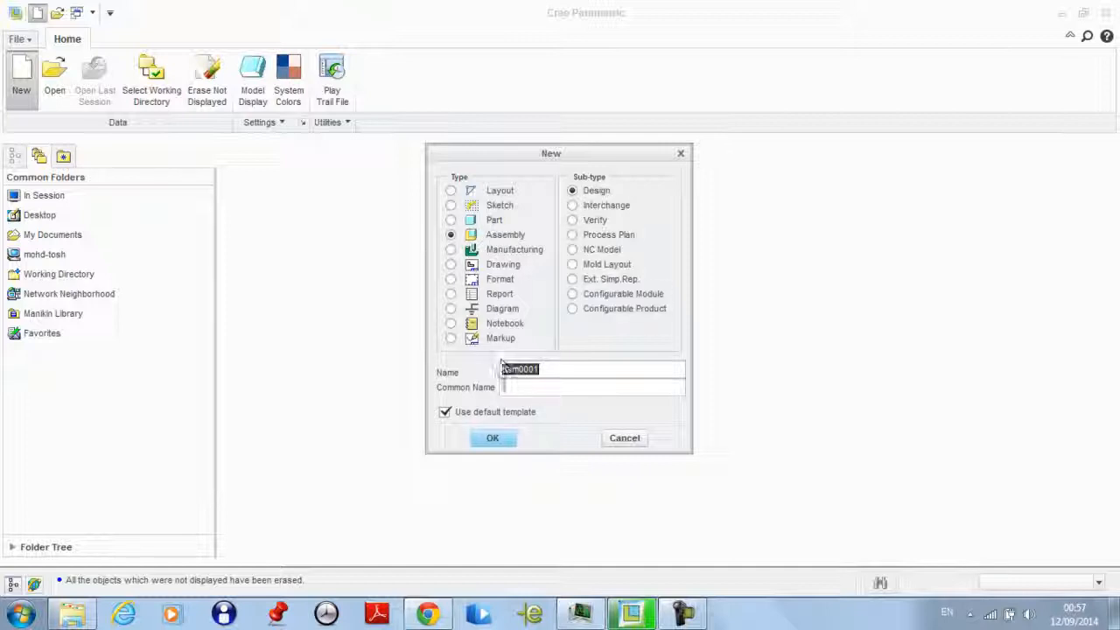
left_click(500, 440)
left_click(208, 13)
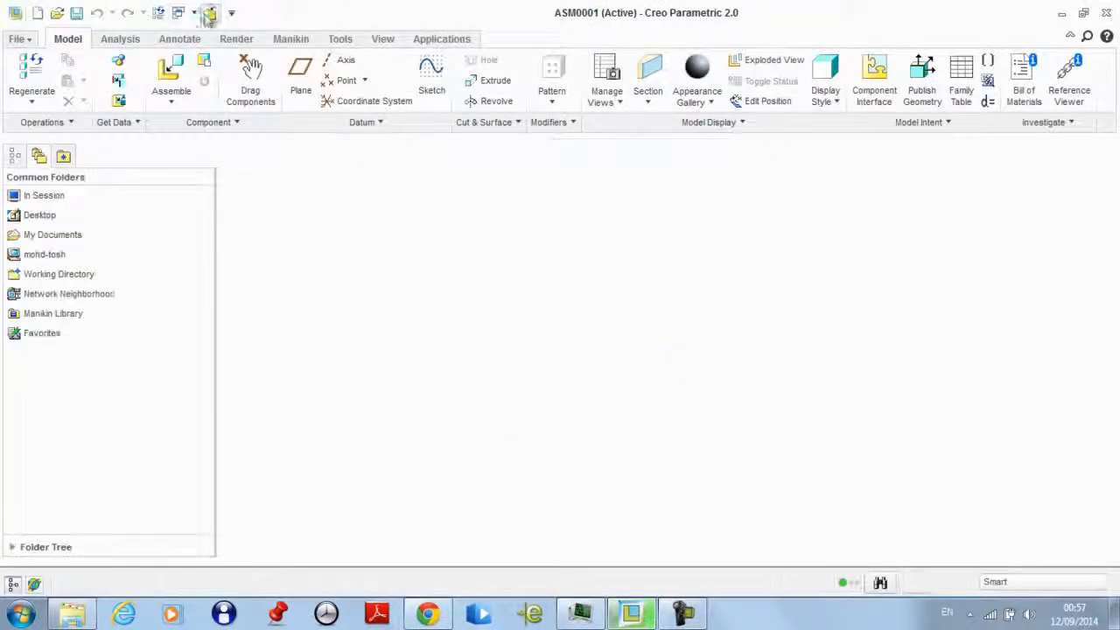
Create a new design assembly from the mmks_asm_design template instead of the default template
left_click(21, 79)
left_click(490, 234)
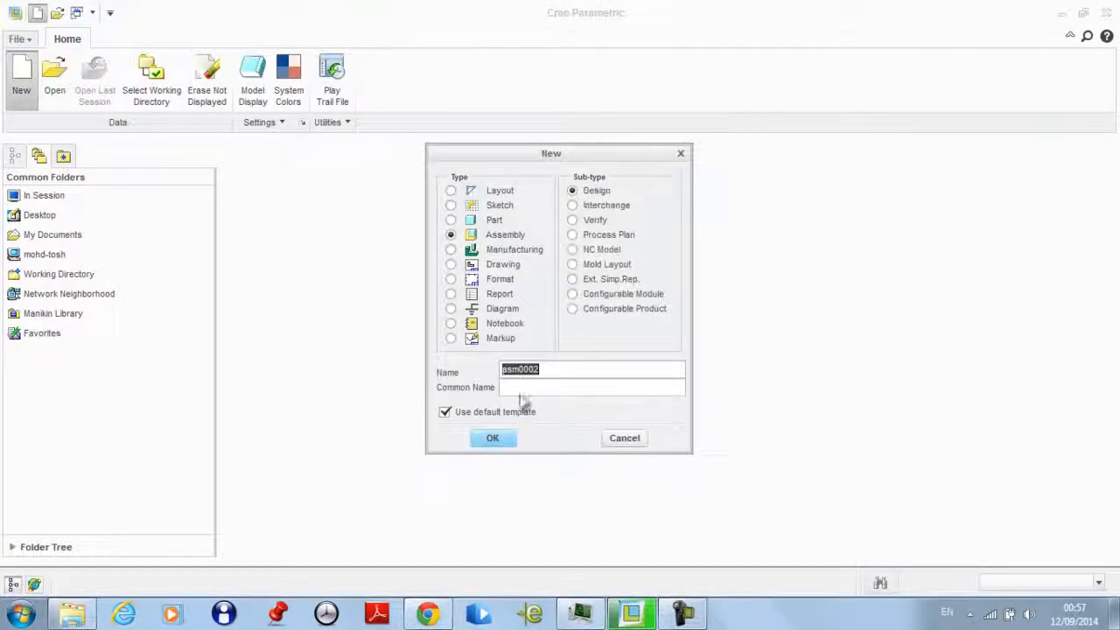
left_click(462, 412)
left_click(492, 437)
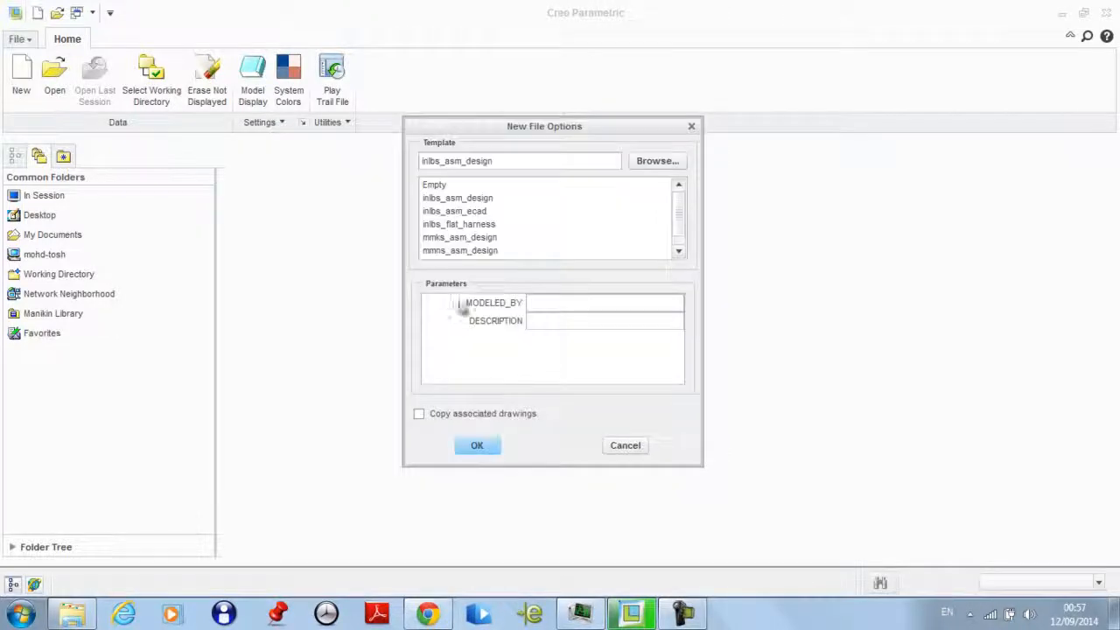
left_click(464, 237)
left_click(477, 445)
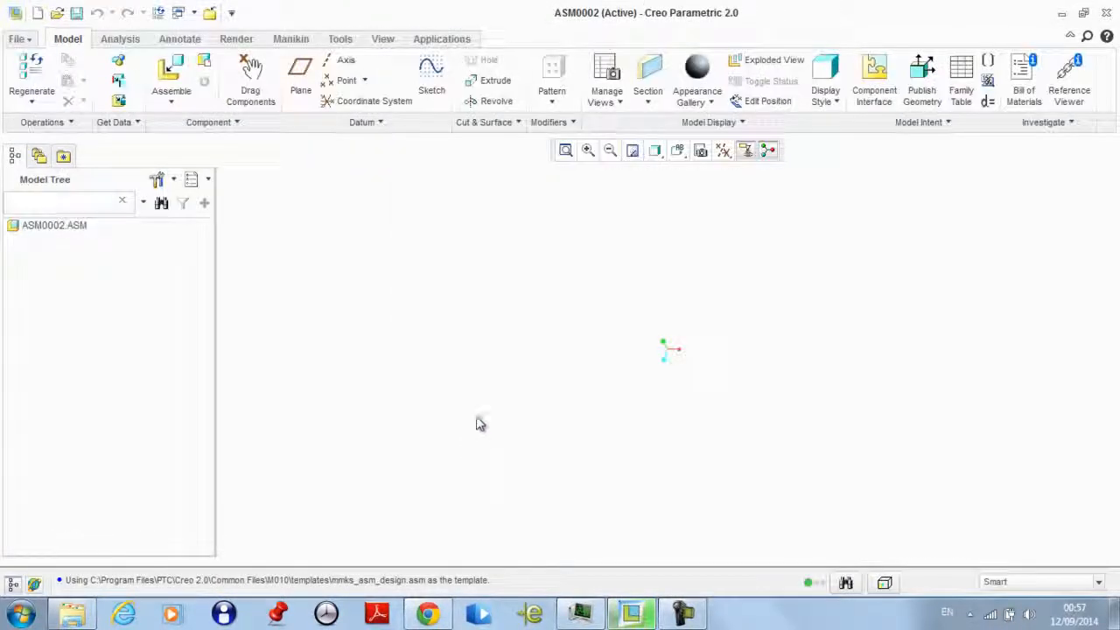
Assemble lower_frame.prt as the first component and fix it with a Default constraint
left_click(171, 77)
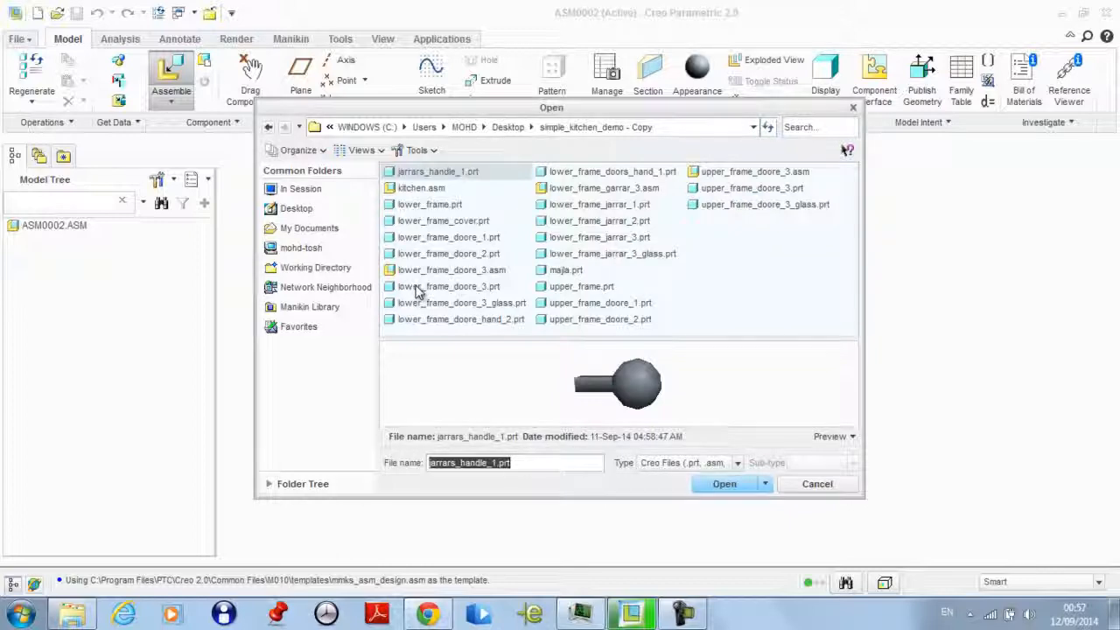
double_click(418, 213)
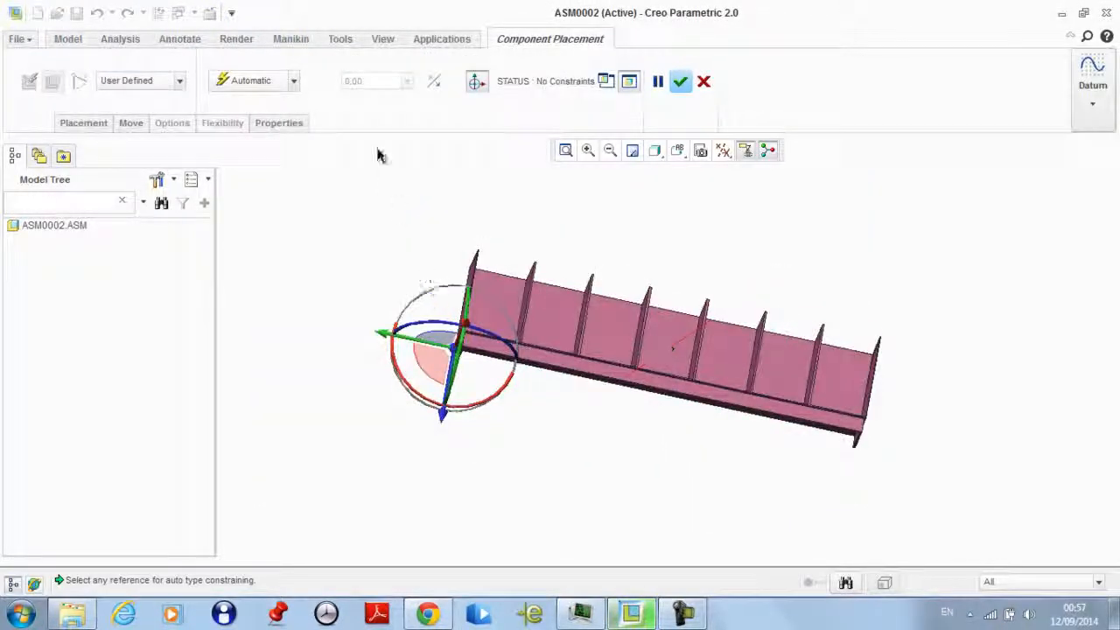
left_click(252, 84)
left_click(255, 282)
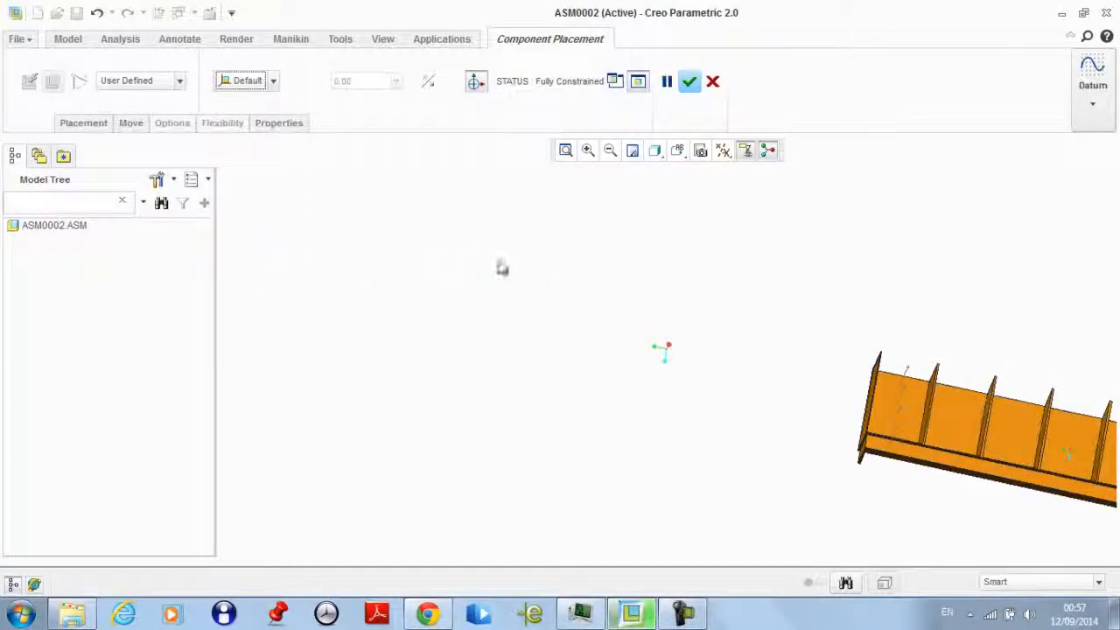
left_click(686, 83)
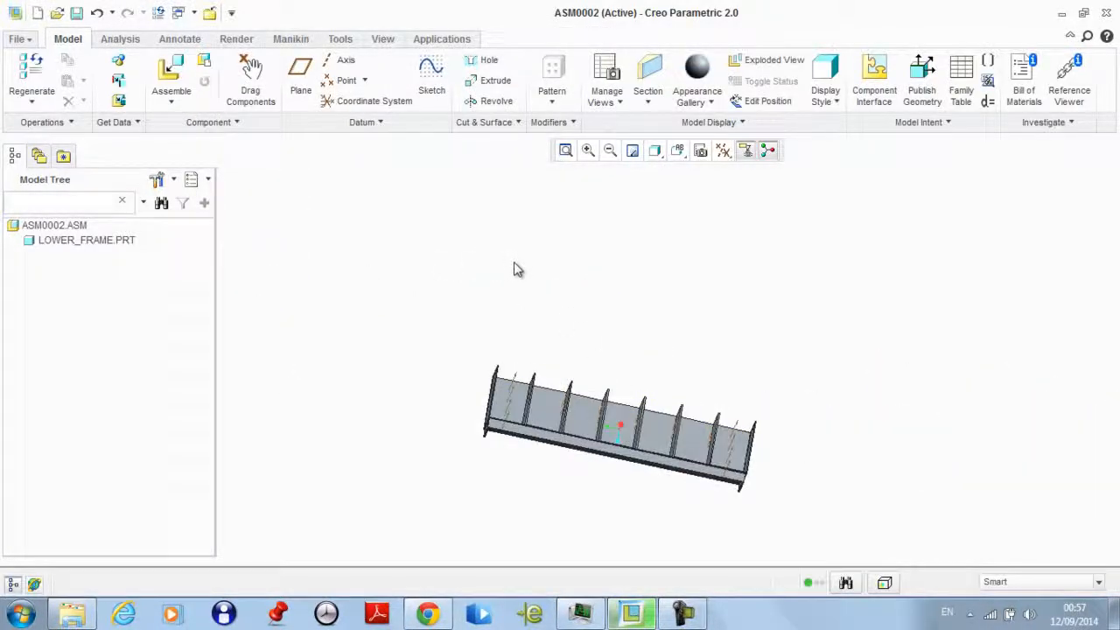
Add lower_frame_cover.prt to the assembly and make its end face coincident with the lower frame's outer side face
scroll(617, 488, "down", 2)
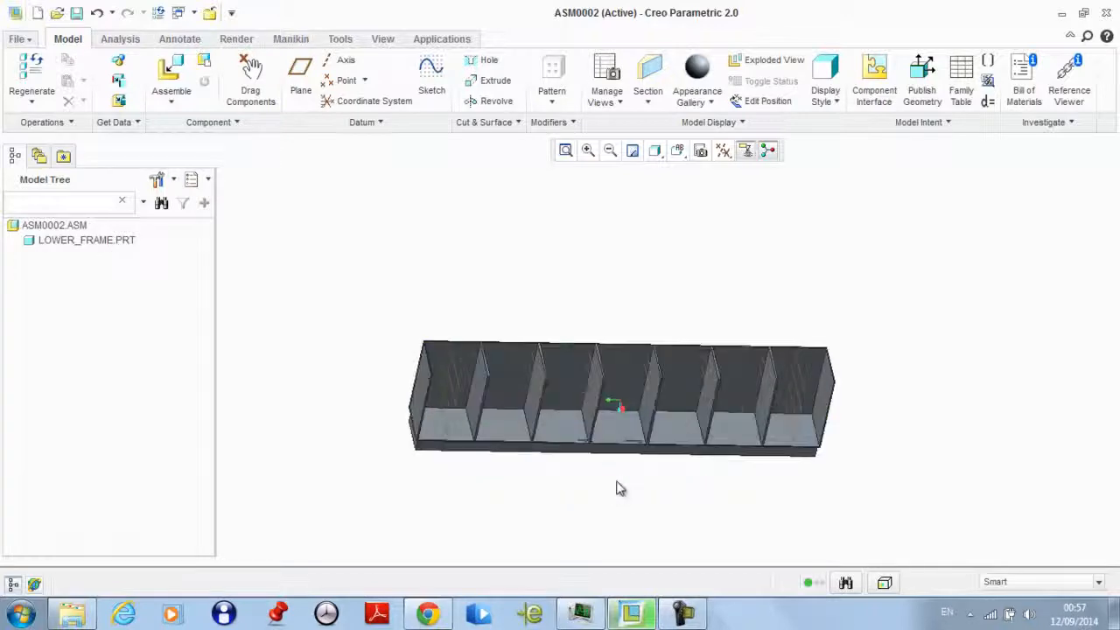
left_click(171, 77)
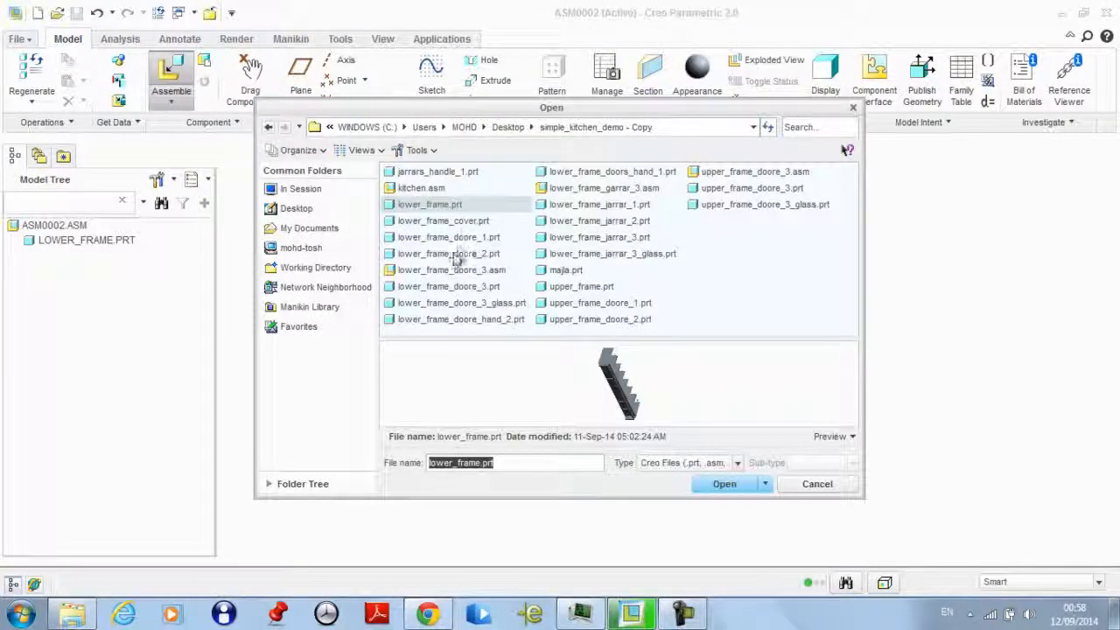
double_click(448, 225)
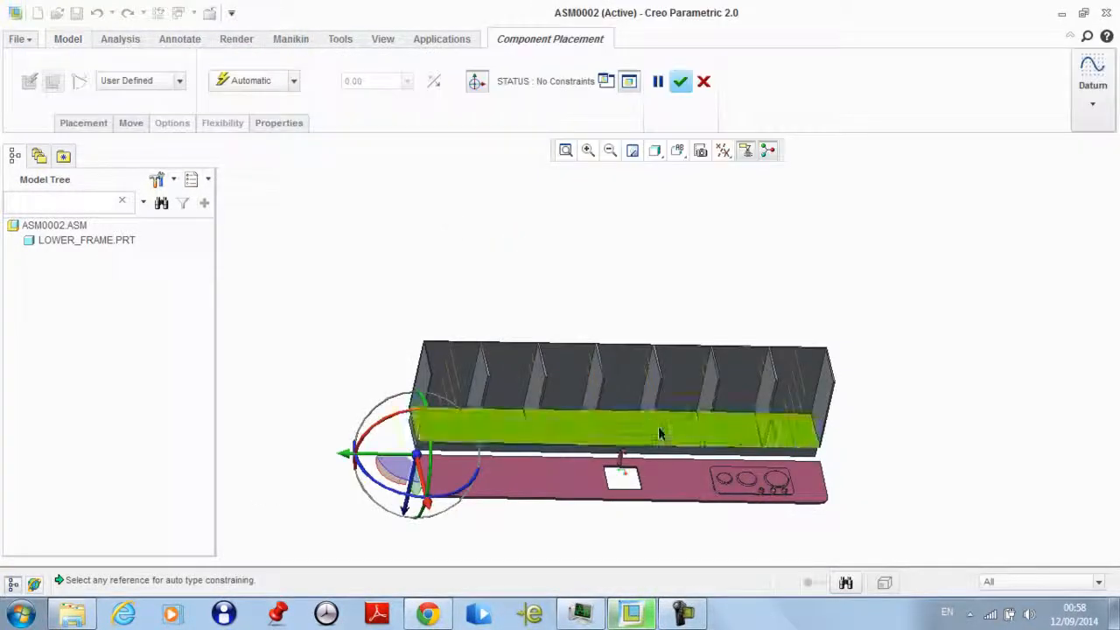
middle_click_drag(662, 430, 434, 337)
scroll(617, 365, "up", 5)
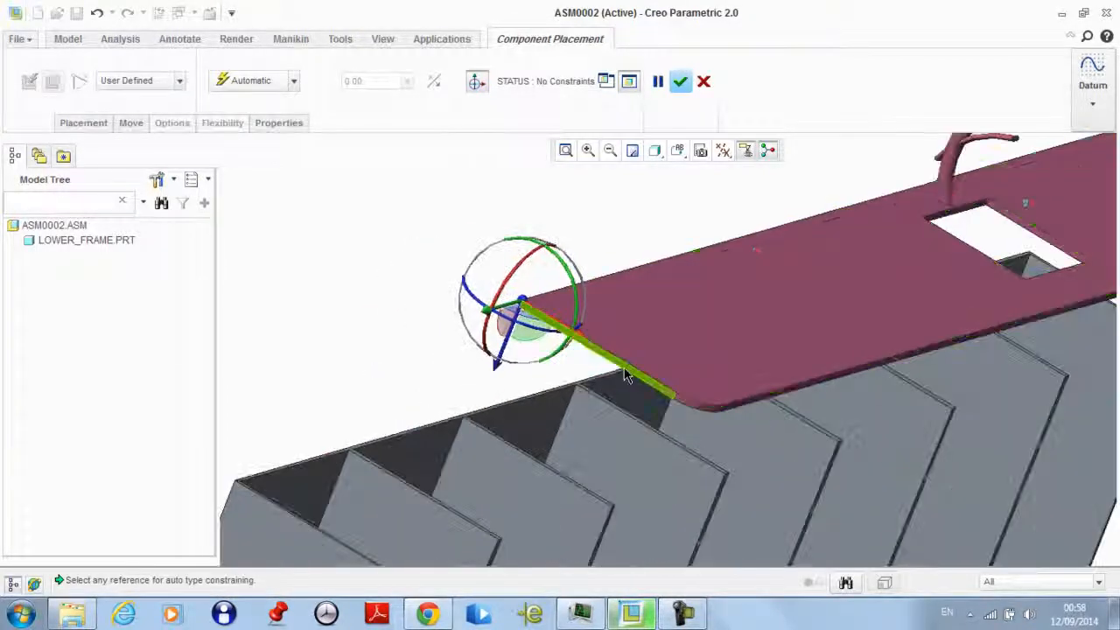
left_click(589, 365)
scroll(589, 365, "down", 3)
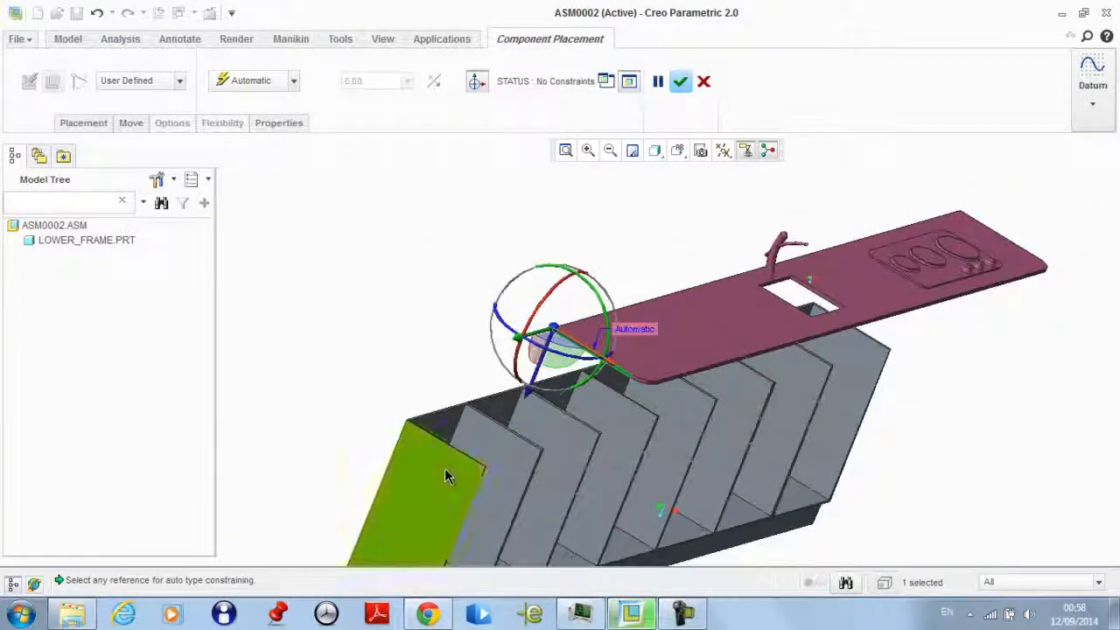
left_click(445, 468)
Make the long faucet-side edge face of the countertop cover coincident with the lower frame's back face
middle_click_drag(362, 232, 835, 400)
left_click(843, 399)
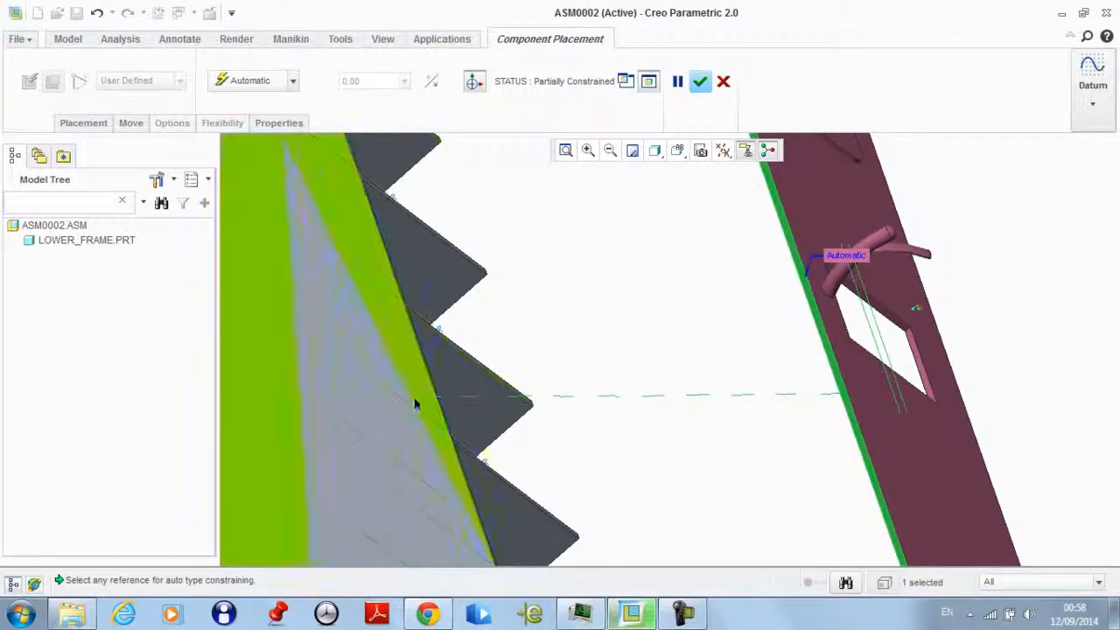
left_click(408, 397)
Make the cover's underside coincident with the top edges of the lower frame and accept the placement
middle_click_drag(447, 403, 435, 532)
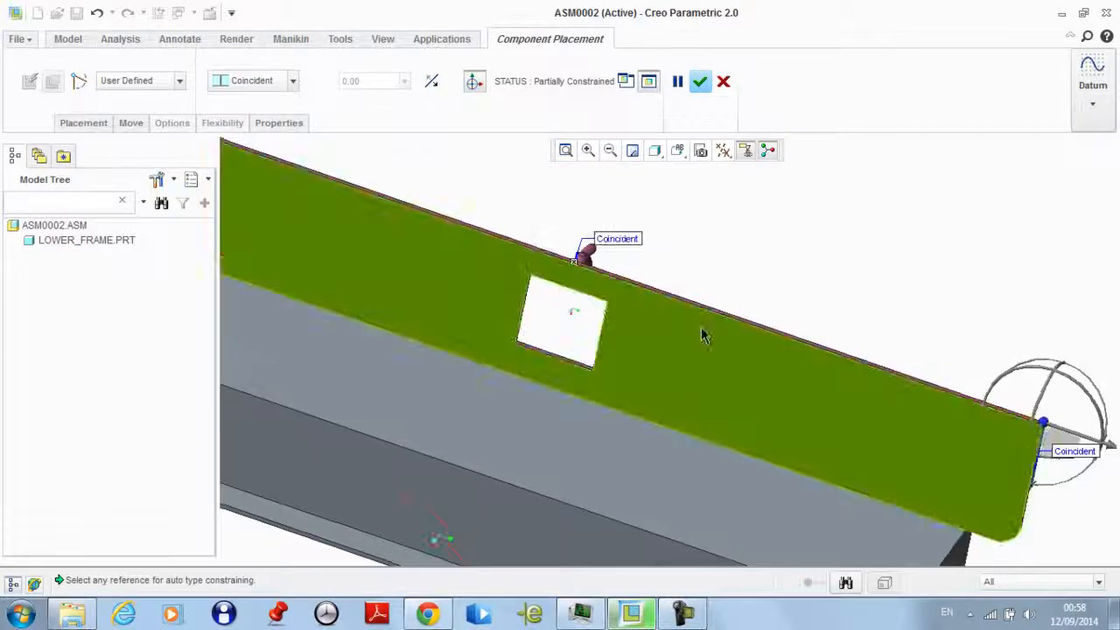
left_click(702, 328)
middle_click_drag(703, 327, 681, 341)
scroll(372, 511, "up", 3)
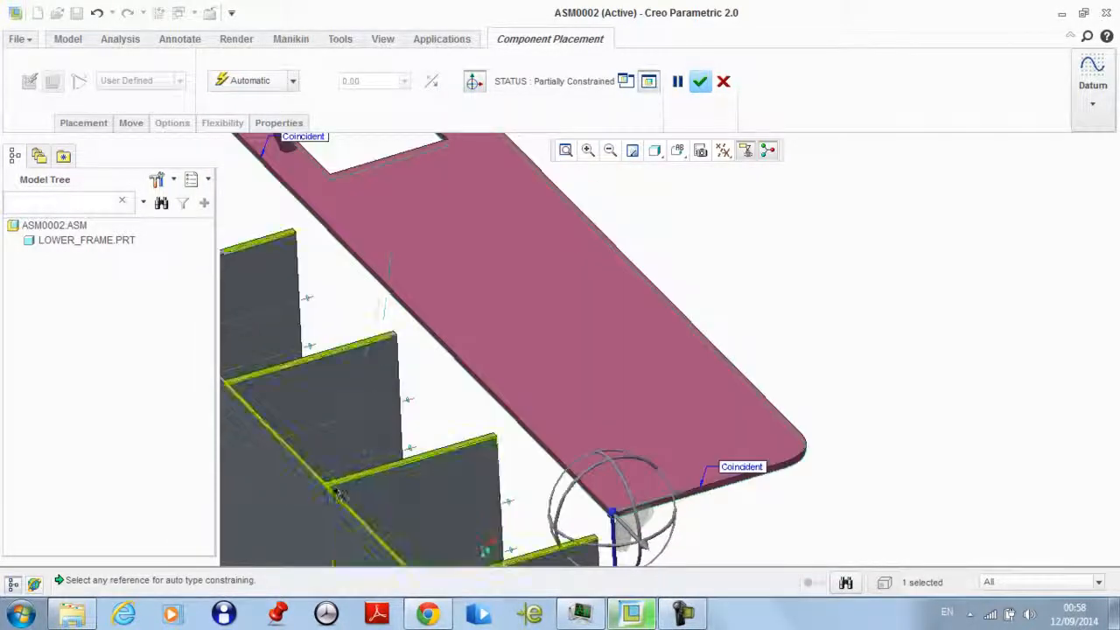
left_click(341, 487)
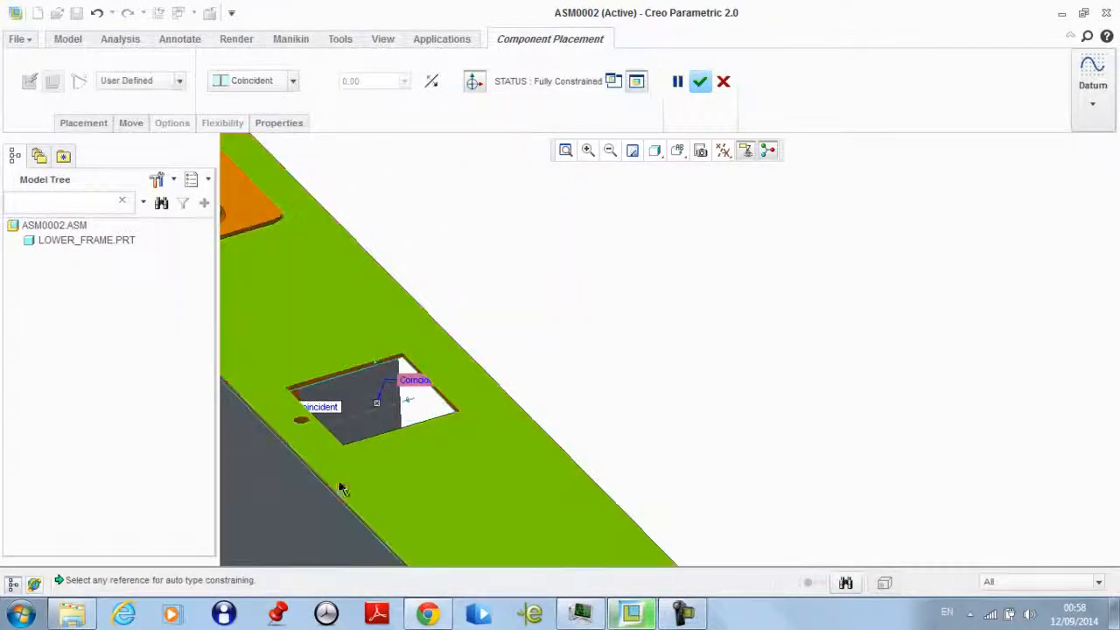
middle_click_drag(720, 442, 661, 200)
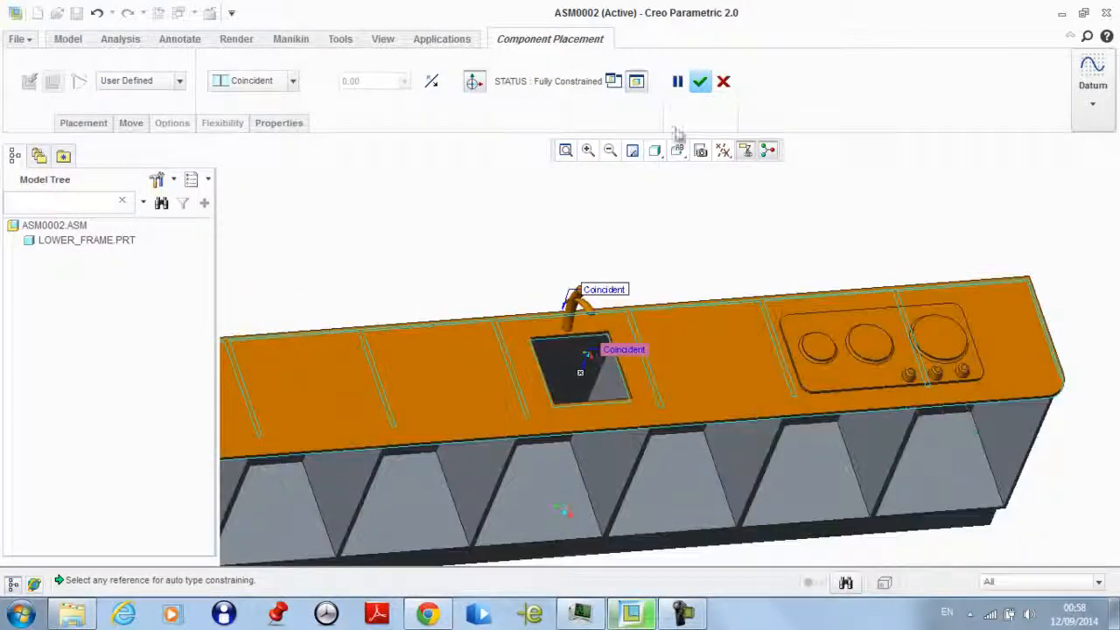
left_click(700, 80)
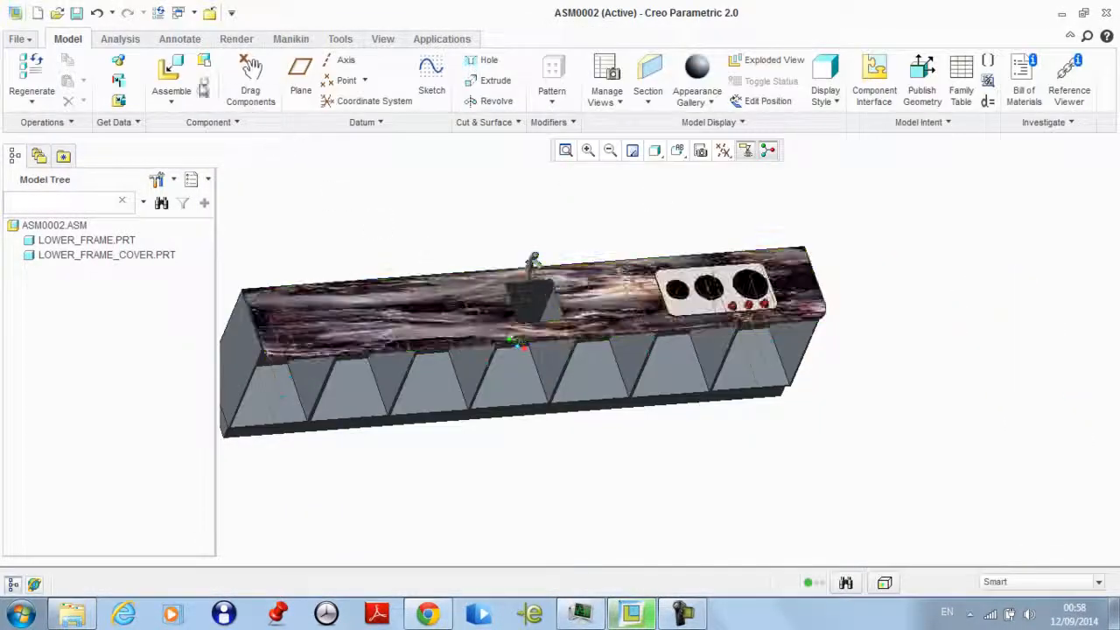
Add upper_frame.prt, move it clear of the lower frame, and make its back face coincident with the lower frame's back
left_click(172, 74)
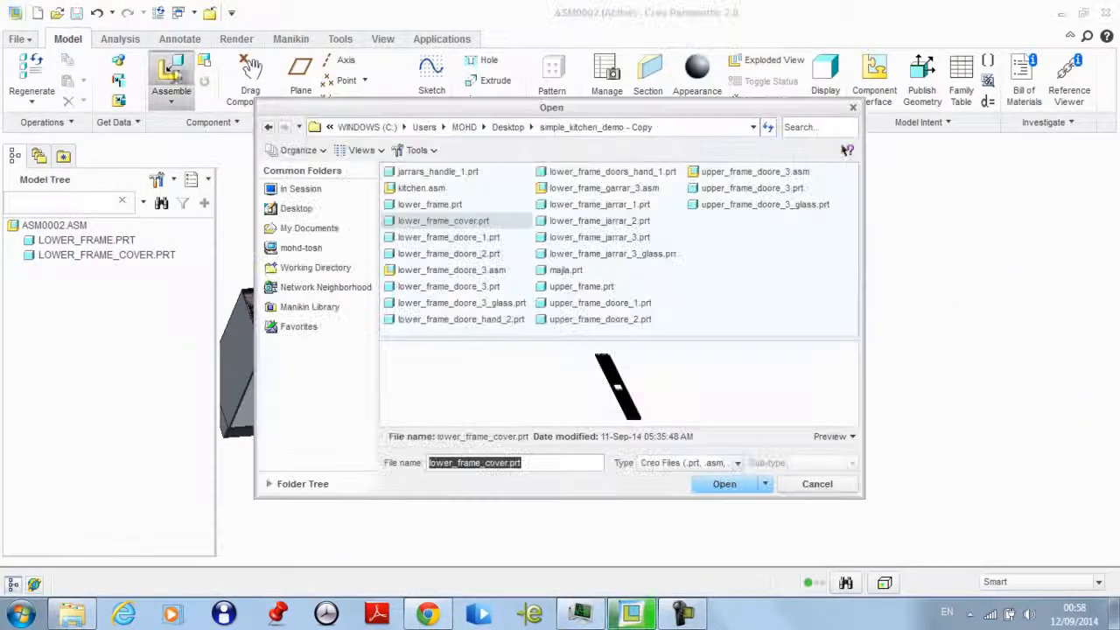
double_click(582, 286)
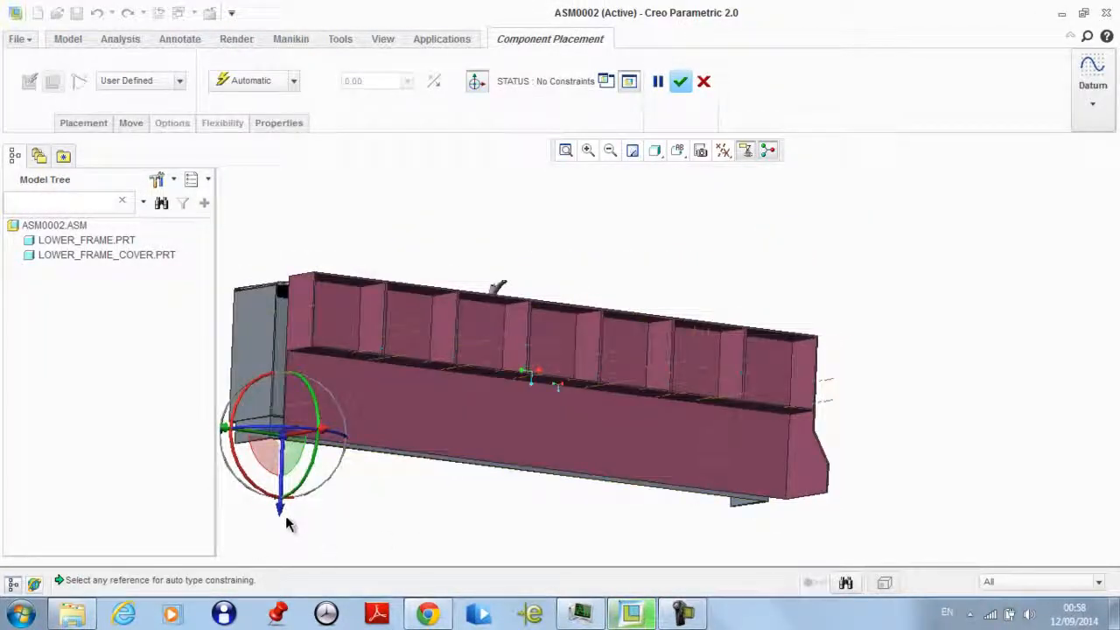
left_click_drag(288, 520, 342, 308)
scroll(342, 308, "down", 3)
middle_click_drag(350, 315, 580, 333)
left_click(577, 361)
scroll(578, 360, "up", 3)
left_click(568, 343)
Make the narrow bottom face of the upper frame coincident with the top surface of the countertop cover
scroll(618, 280, "up", 6)
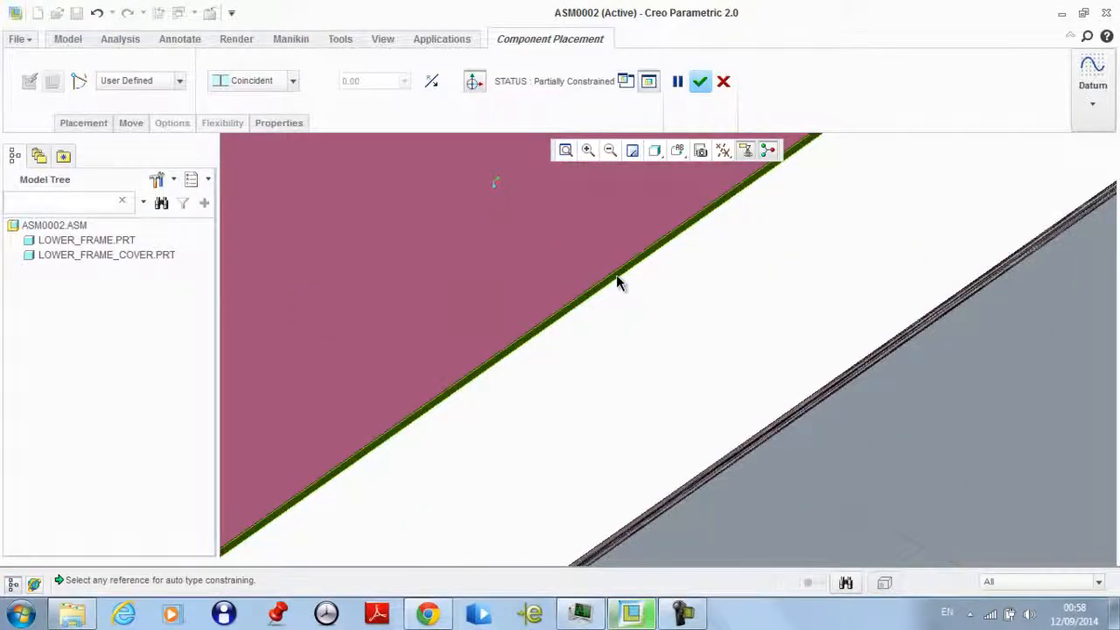
left_click(619, 281)
scroll(638, 308, "down", 4)
middle_click_drag(638, 307, 790, 482)
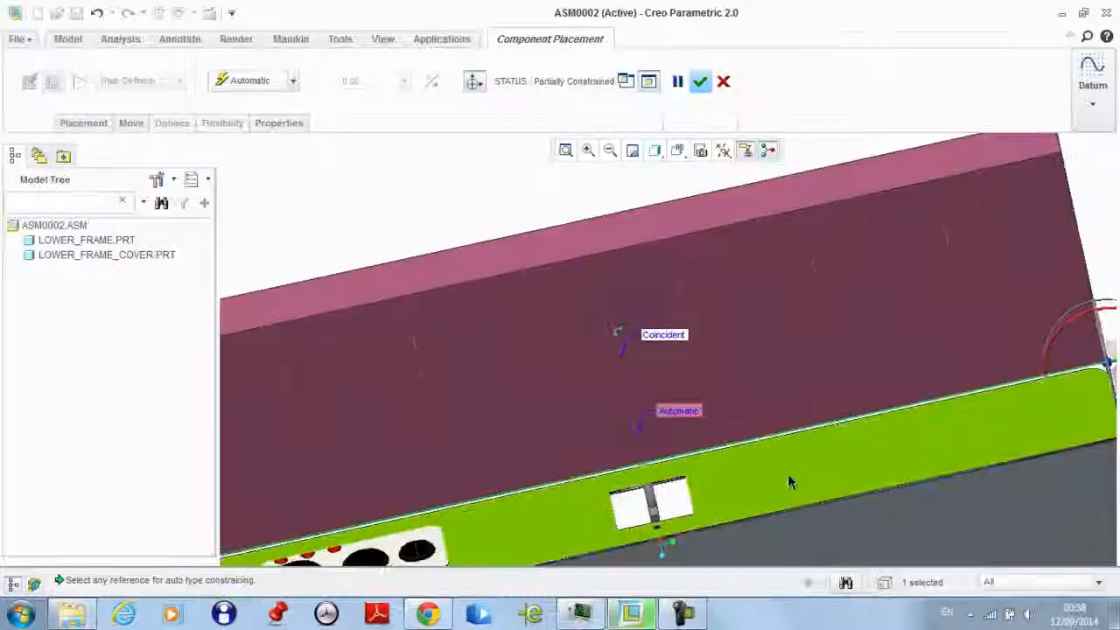
left_click(791, 486)
Make the upper frame's side face coincident with the lower frame's matching side face and accept the placement
scroll(882, 353, "up", 3)
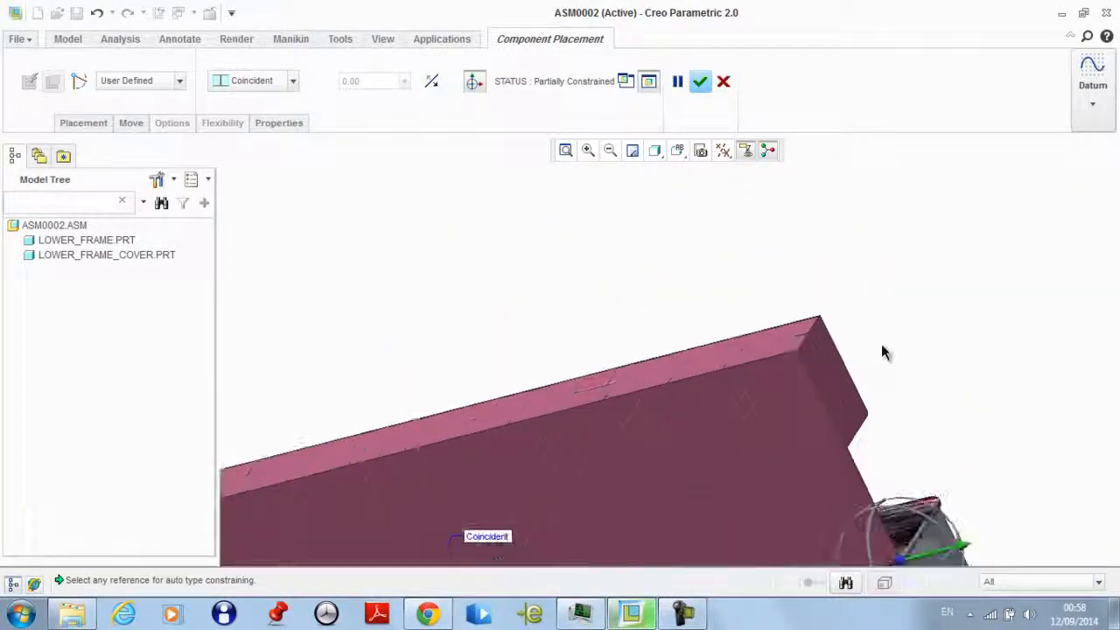
left_click(840, 376)
middle_click_drag(951, 493, 832, 368)
left_click(902, 465)
scroll(902, 464, "down", 3)
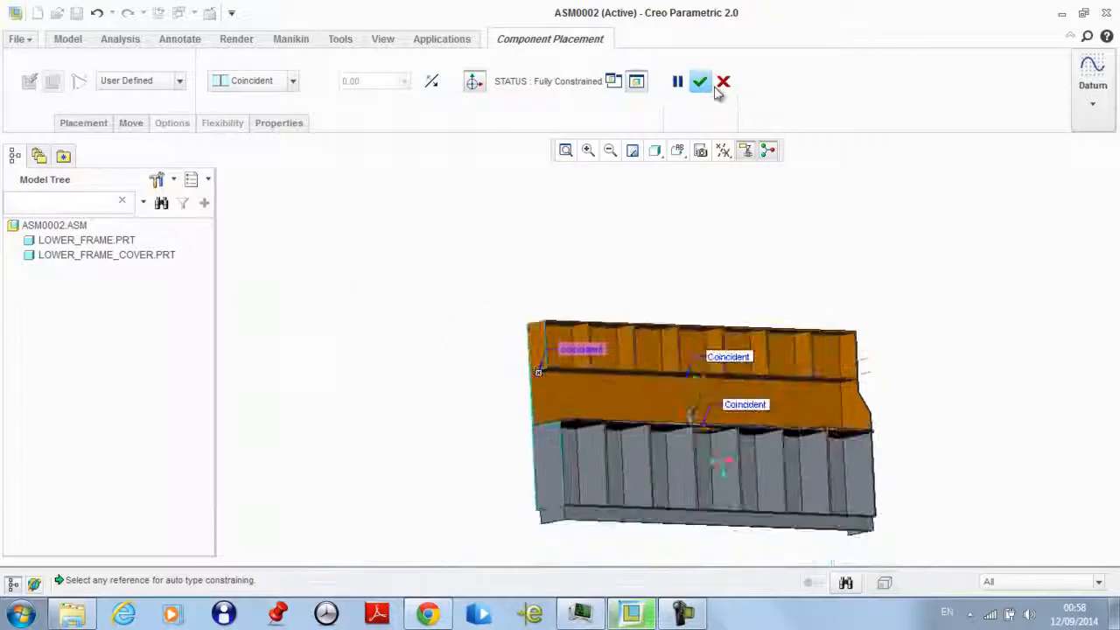
left_click(700, 80)
Bring lower_frame_doore_1.prt into the assembly for placement, with the cabinets seen from the front
middle_click_drag(707, 264, 669, 256)
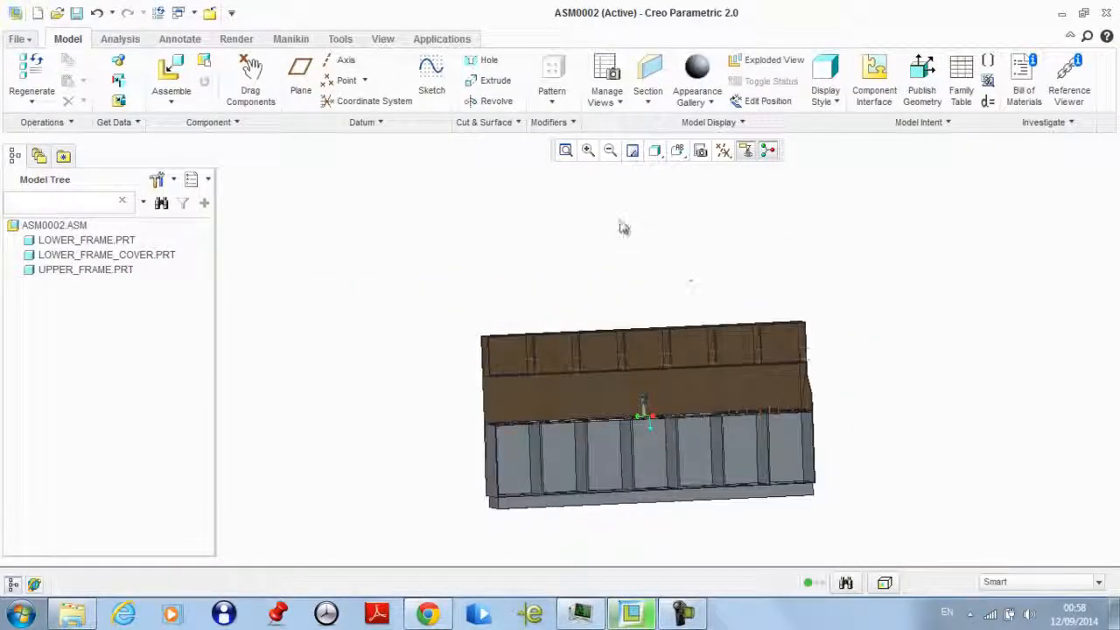
middle_click_drag(622, 228, 612, 252)
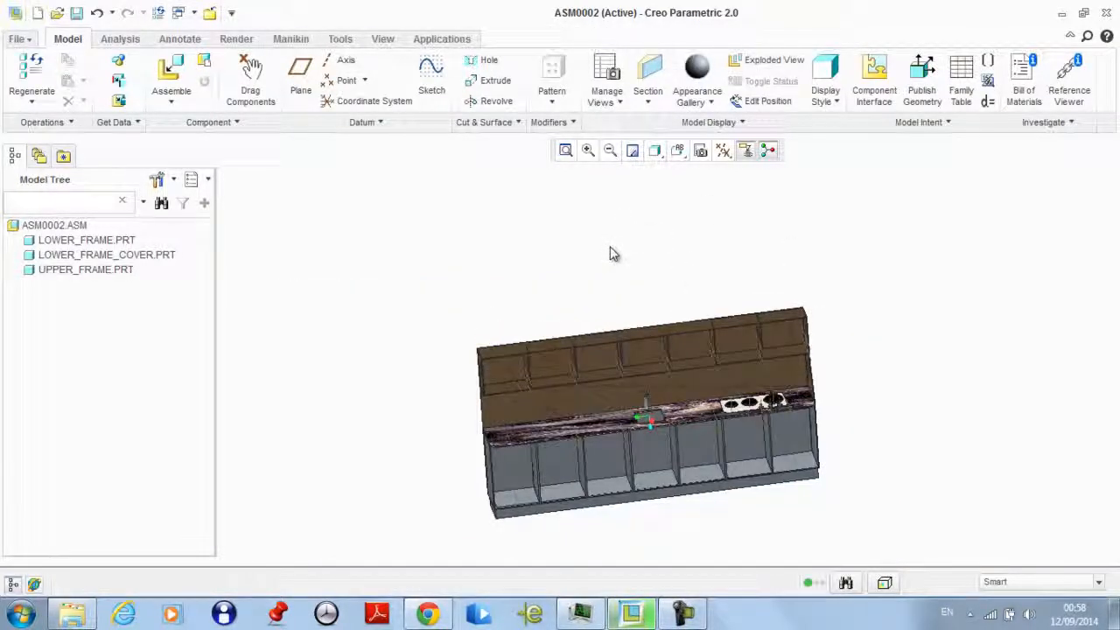
middle_click_drag(540, 254, 517, 230)
scroll(520, 231, "down", 2)
middle_click_drag(595, 348, 428, 255)
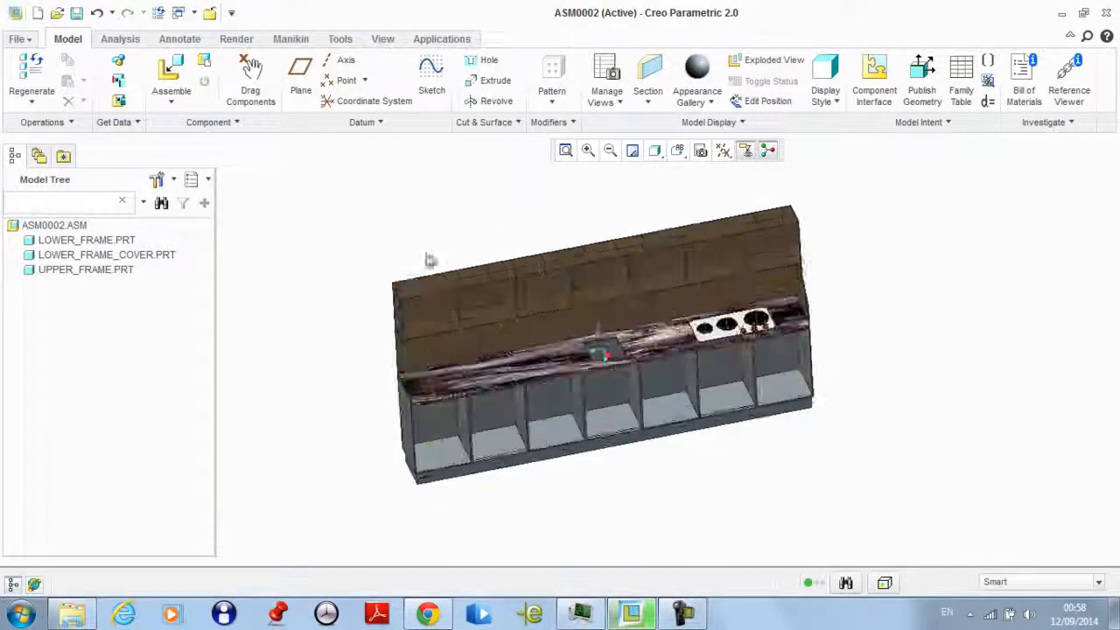
left_click(171, 83)
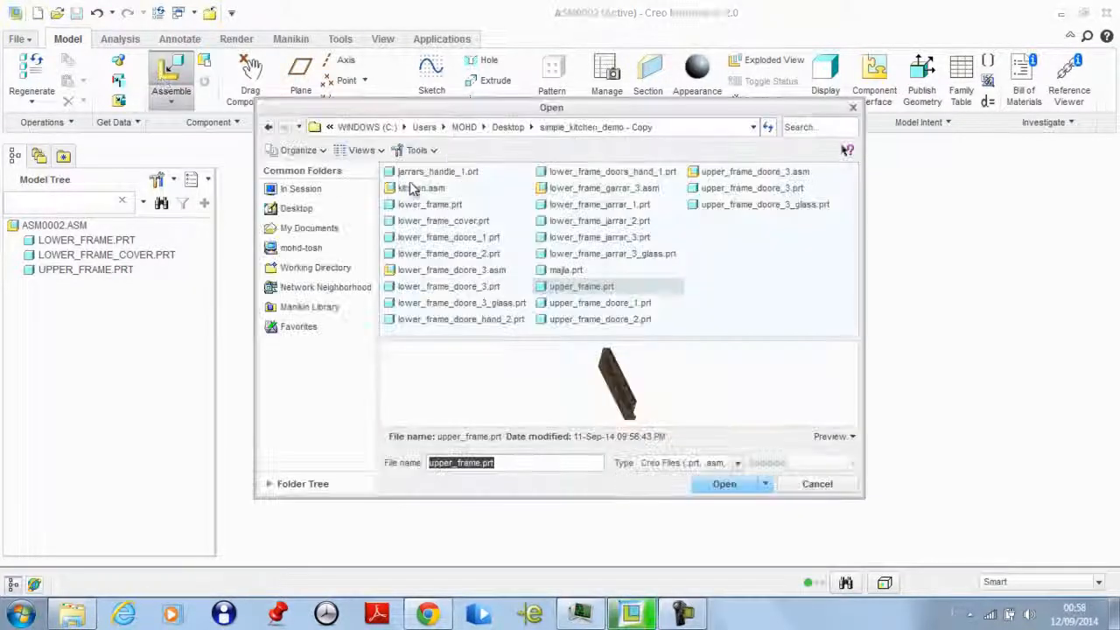
double_click(431, 245)
Make the door's side face coincident with the side face of the lower frame's first divider, farthest from the stove
scroll(825, 403, "up", 3)
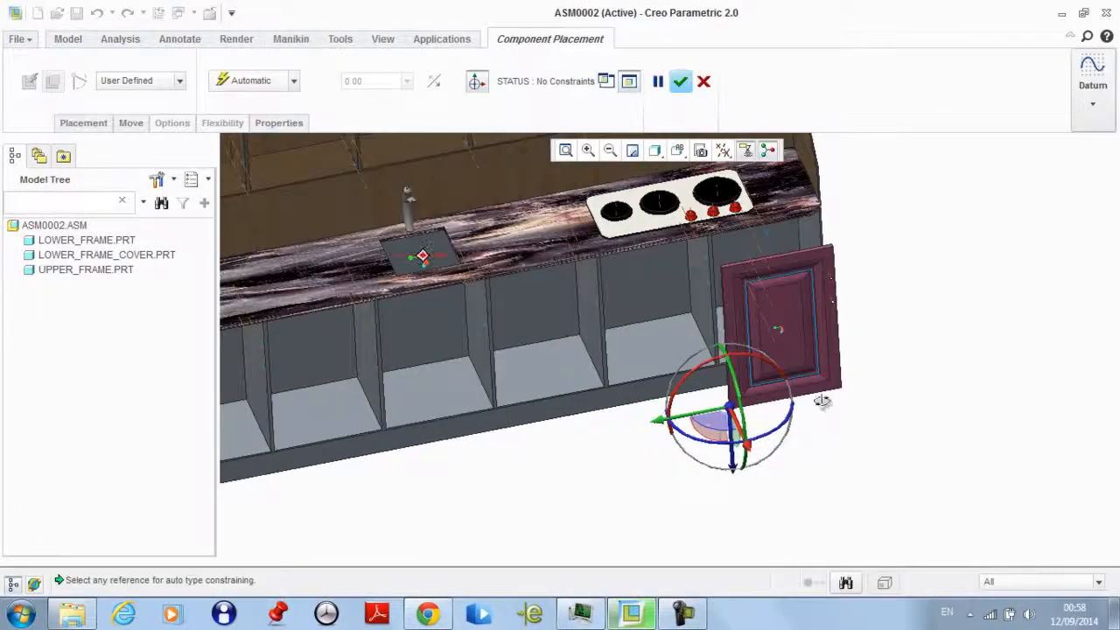
middle_click_drag(864, 280, 670, 280)
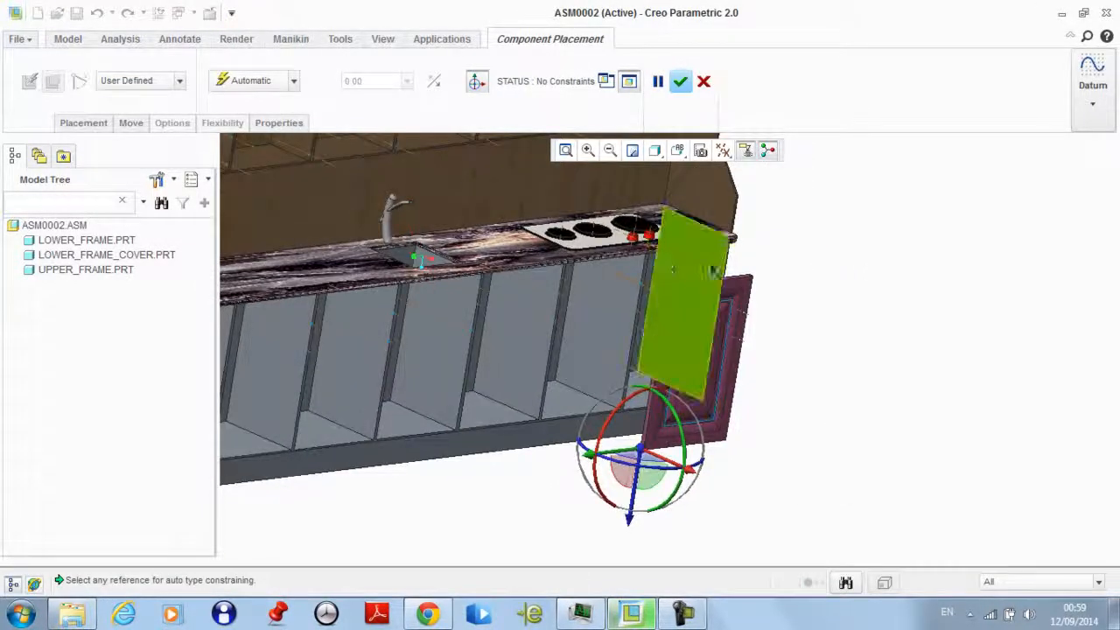
scroll(670, 280, "up", 5)
key("ctrl+d")
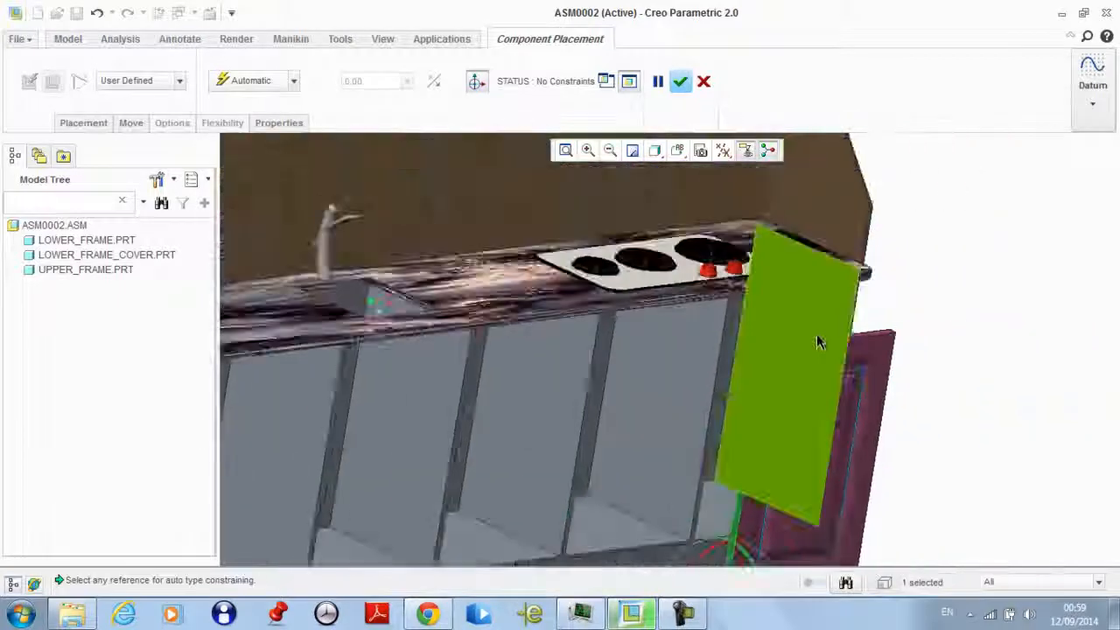
left_click(418, 411)
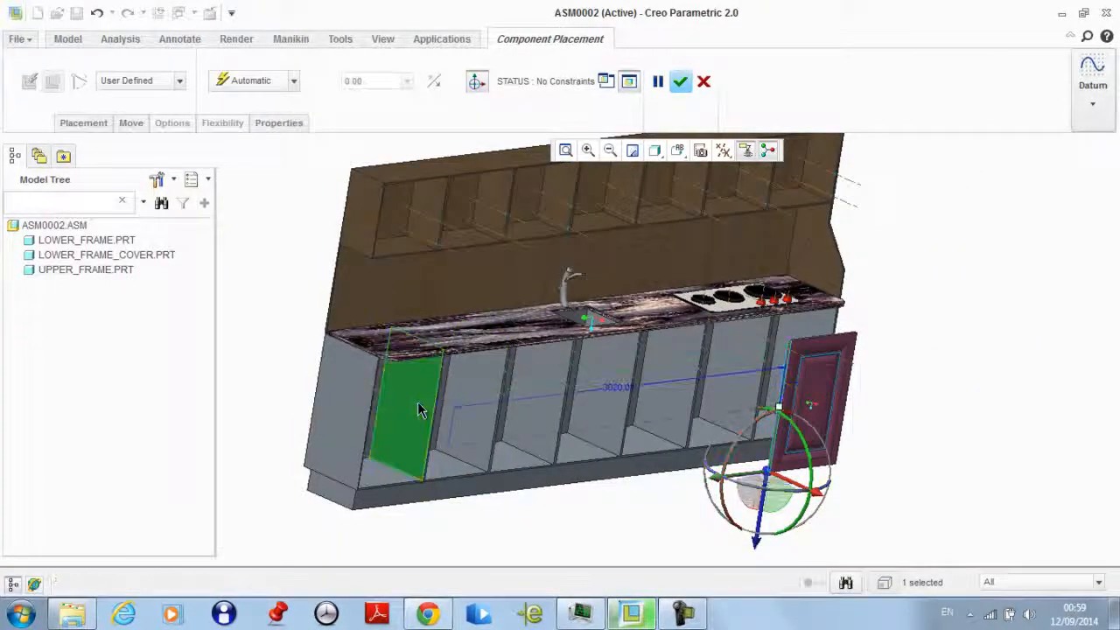
left_click(254, 81)
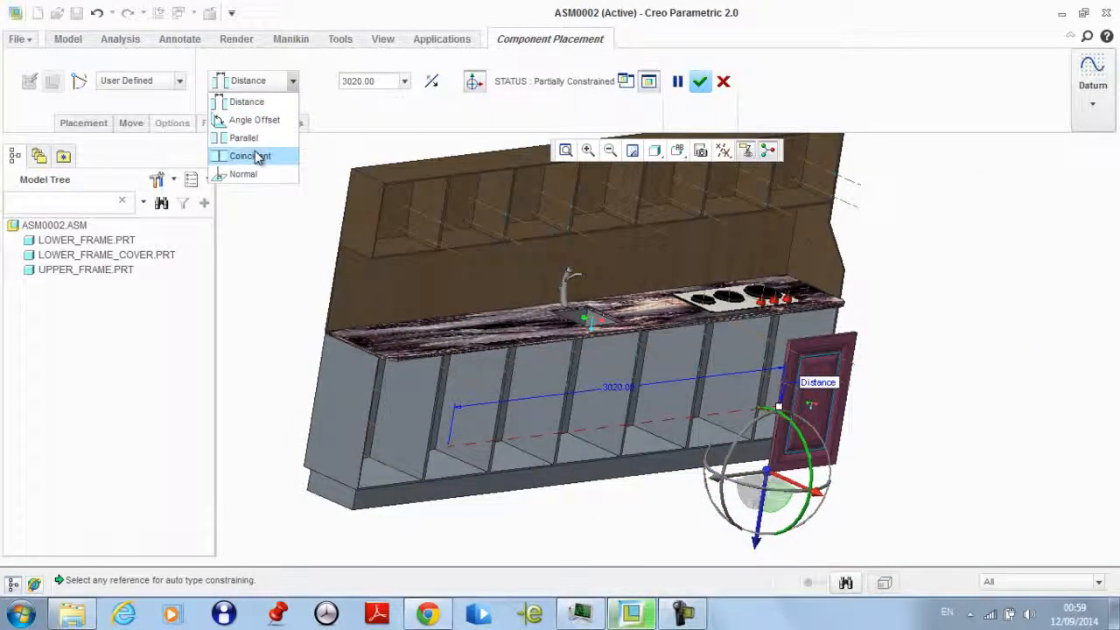
left_click(250, 156)
Make the door's narrow top face coincident with the horizontal face at the top of the lower frame
scroll(547, 403, "up", 4)
middle_click_drag(547, 403, 575, 425)
scroll(487, 382, "up", 3)
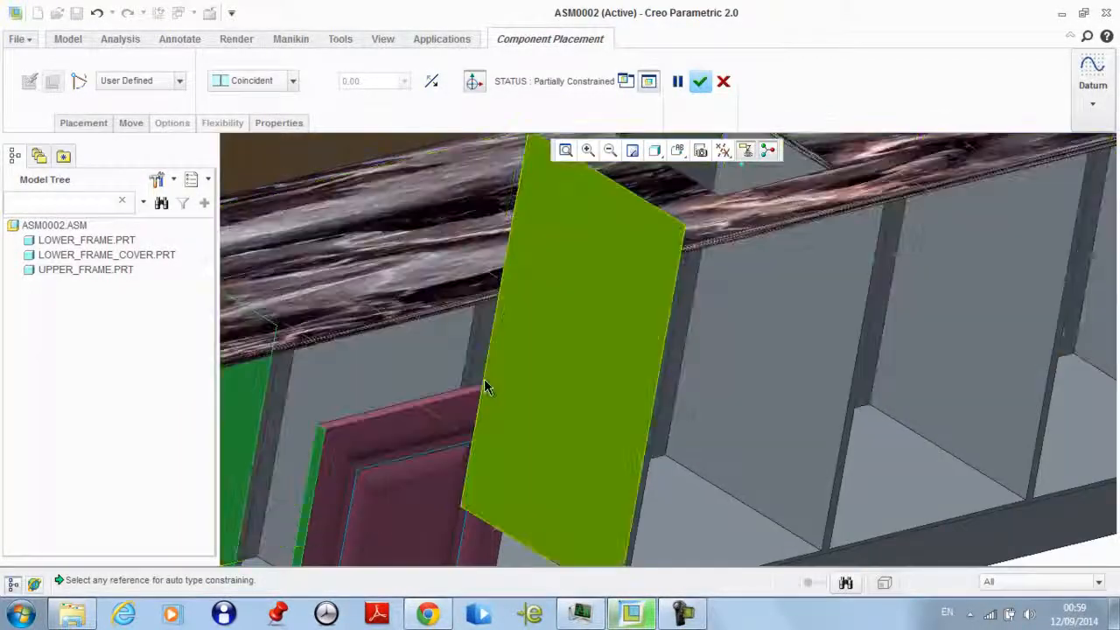
left_click(487, 382)
scroll(487, 382, "down", 3)
middle_click_drag(658, 372, 553, 228)
left_click(553, 226)
middle_click_drag(577, 272, 457, 249)
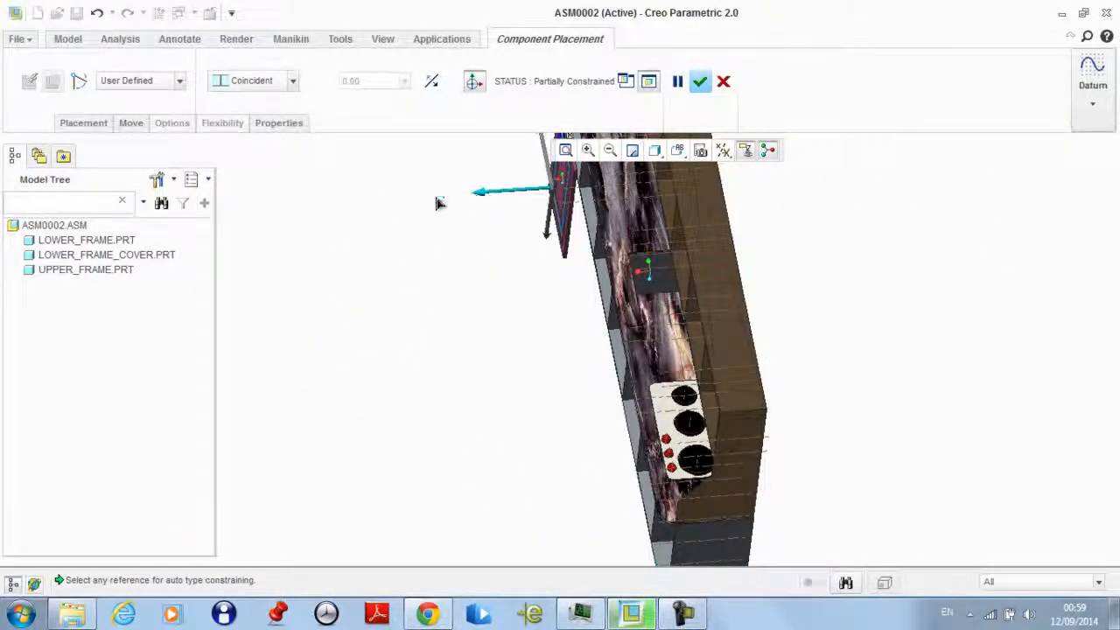
Make the door's back face coincident with the lower frame's front face and accept the placement
middle_click_drag(437, 203, 454, 246)
left_click(490, 263)
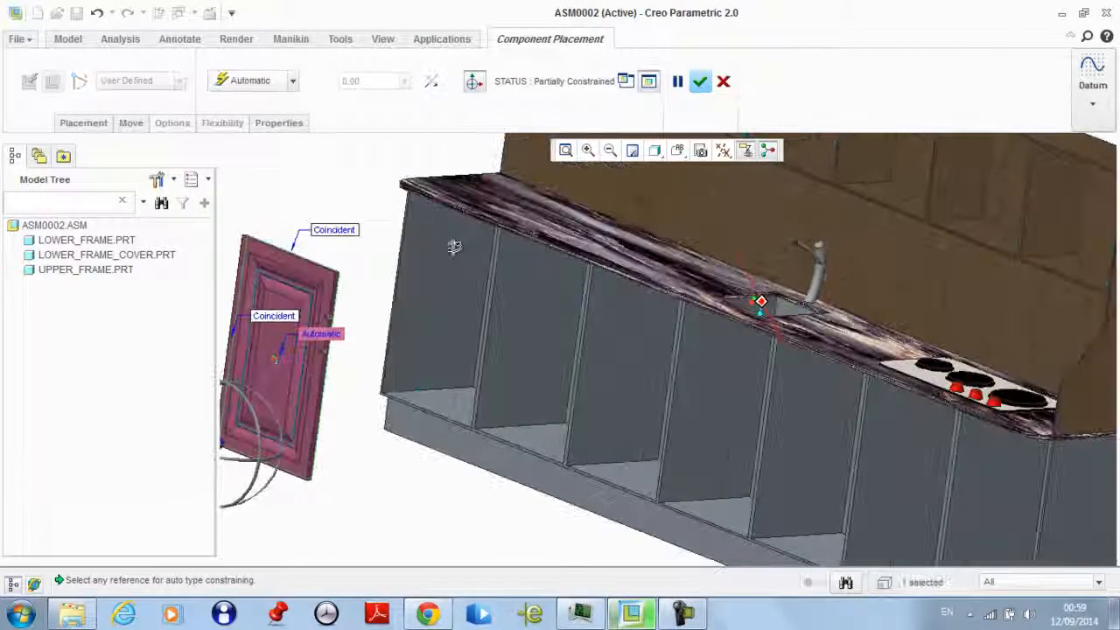
scroll(459, 249, "down", 2)
scroll(510, 445, "down", 4)
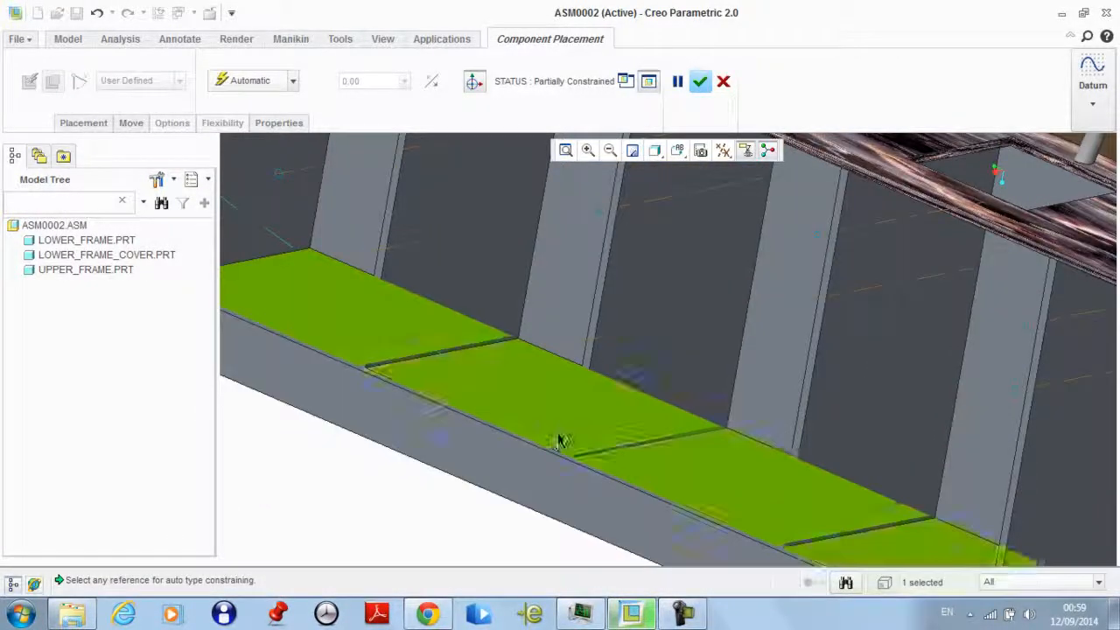
scroll(560, 440, "up", 3)
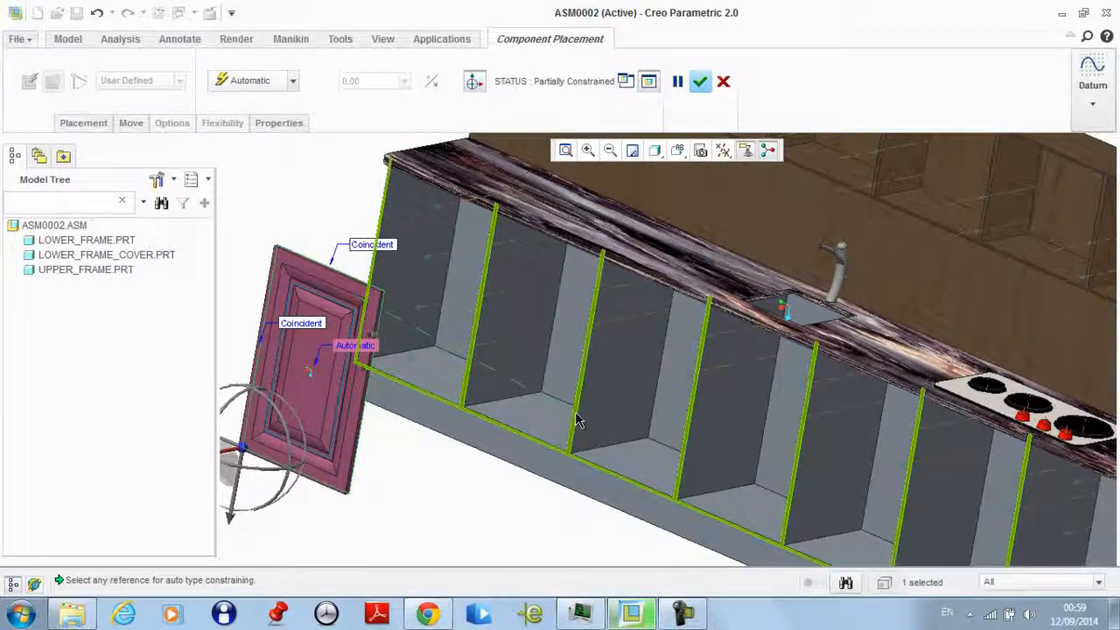
left_click(577, 420)
left_click(263, 80)
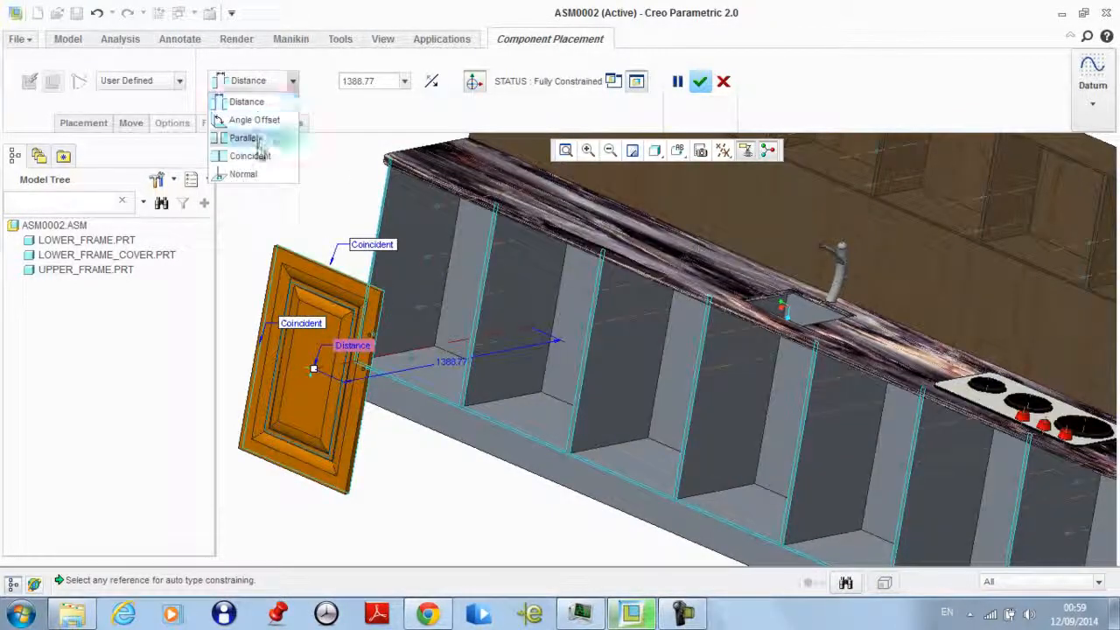
left_click(253, 155)
scroll(423, 480, "up", 3)
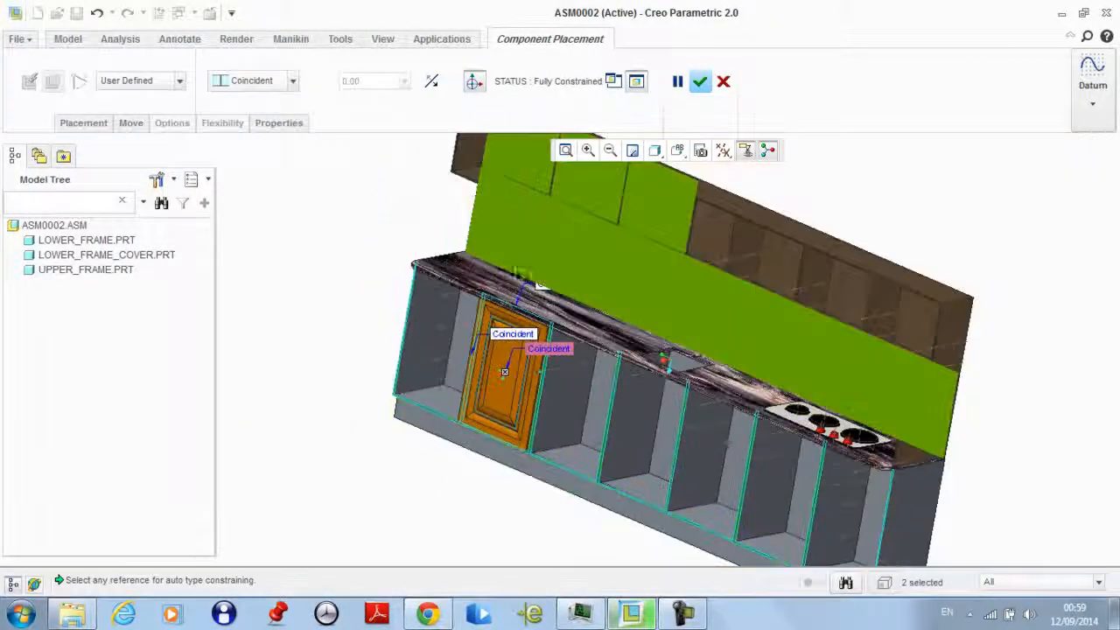
left_click(700, 82)
Start a Direction pattern of the lower_frame_doore_1 door along the lower frame's bottom front edge
middle_click_drag(560, 263, 490, 411)
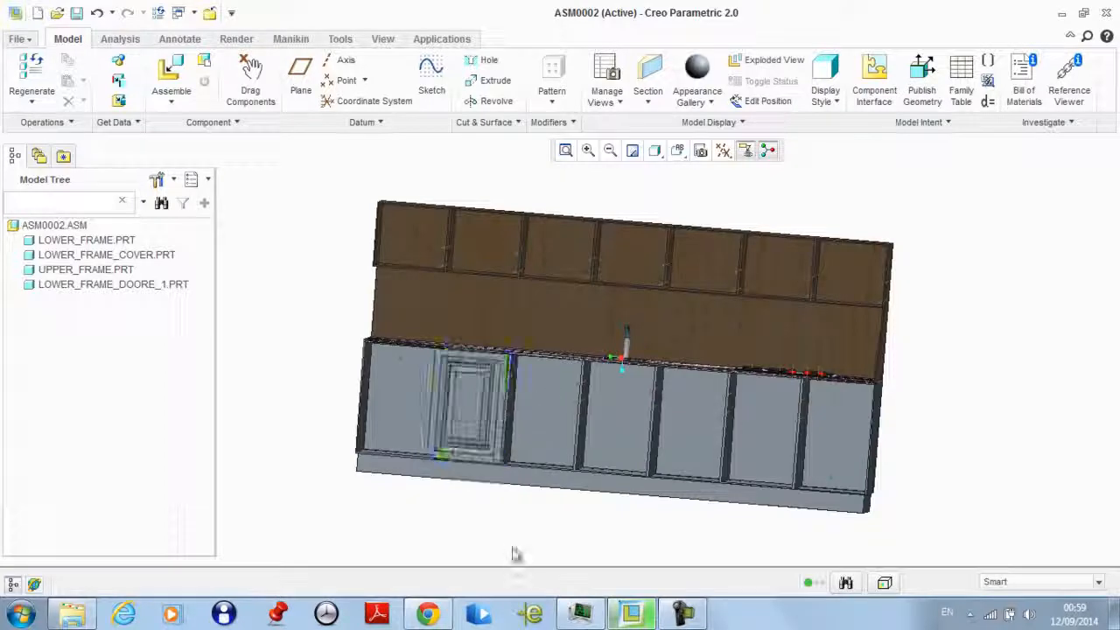
middle_click_drag(487, 495, 776, 455)
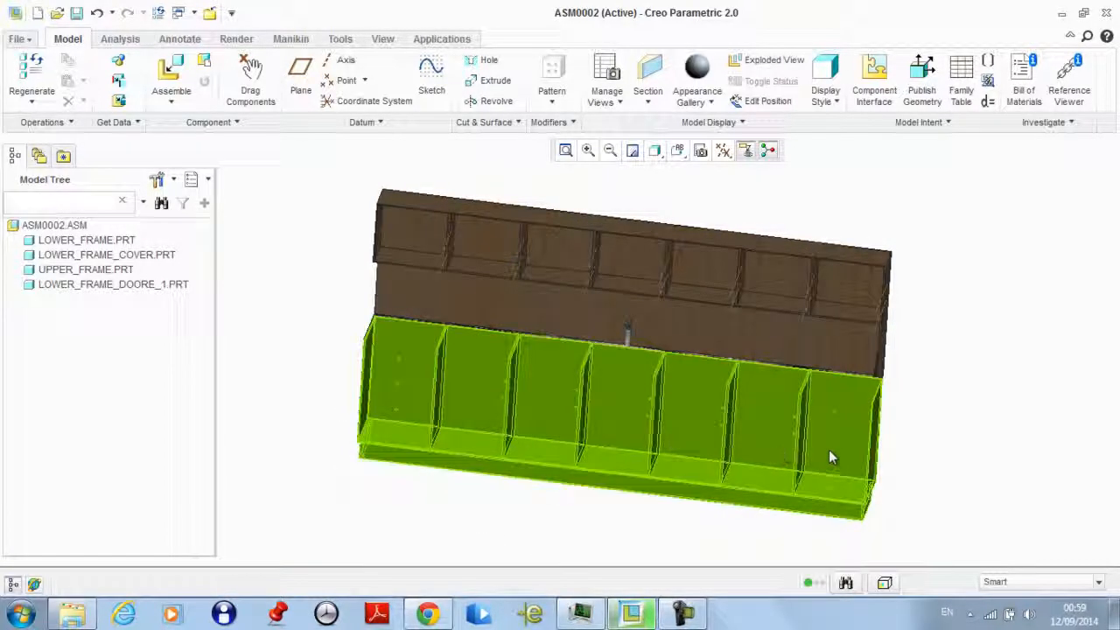
left_click(62, 284)
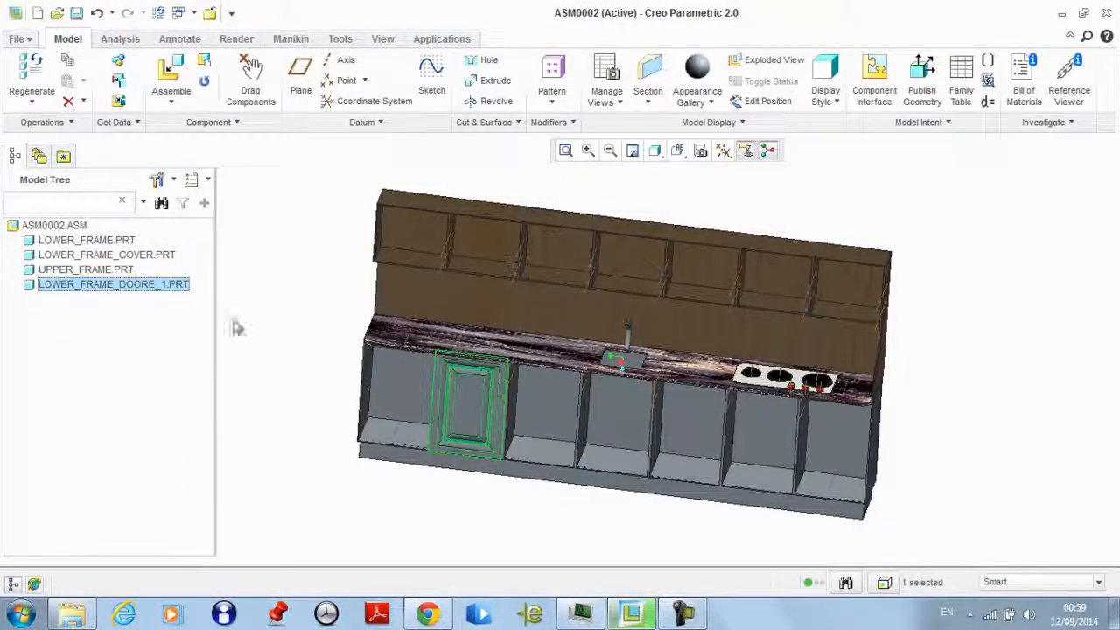
left_click(553, 77)
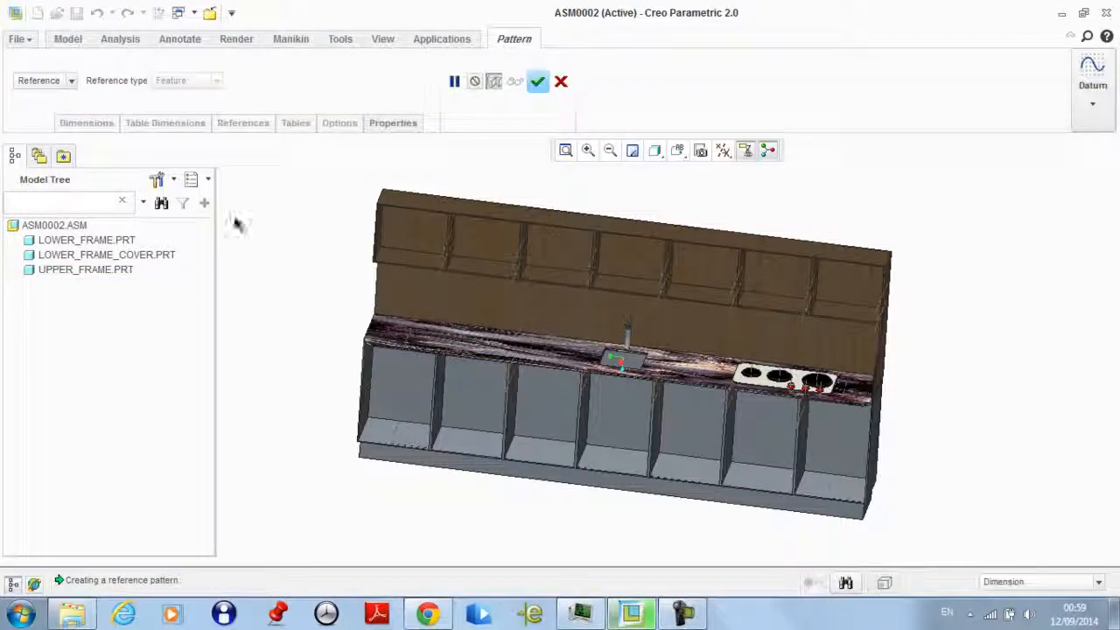
left_click(48, 83)
left_click(47, 111)
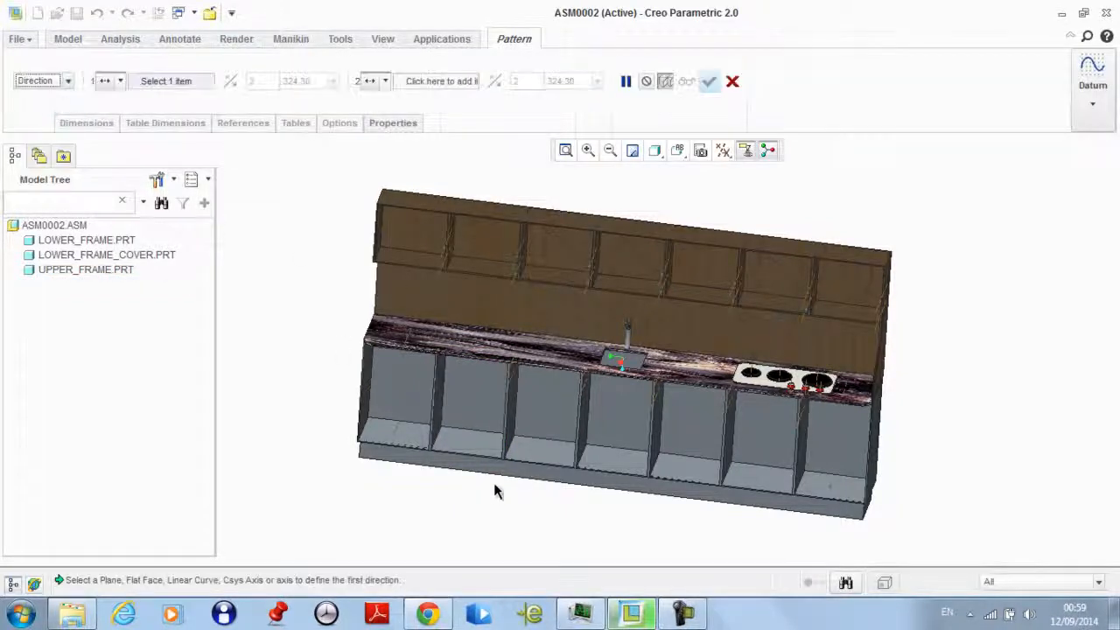
scroll(525, 481, "down", 2)
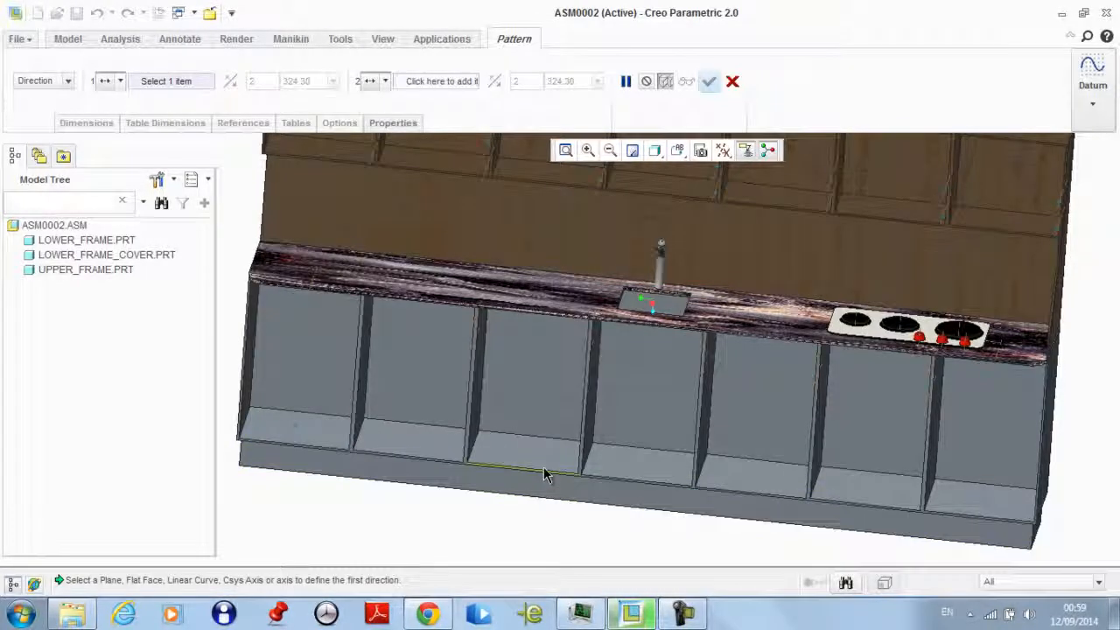
left_click(545, 475)
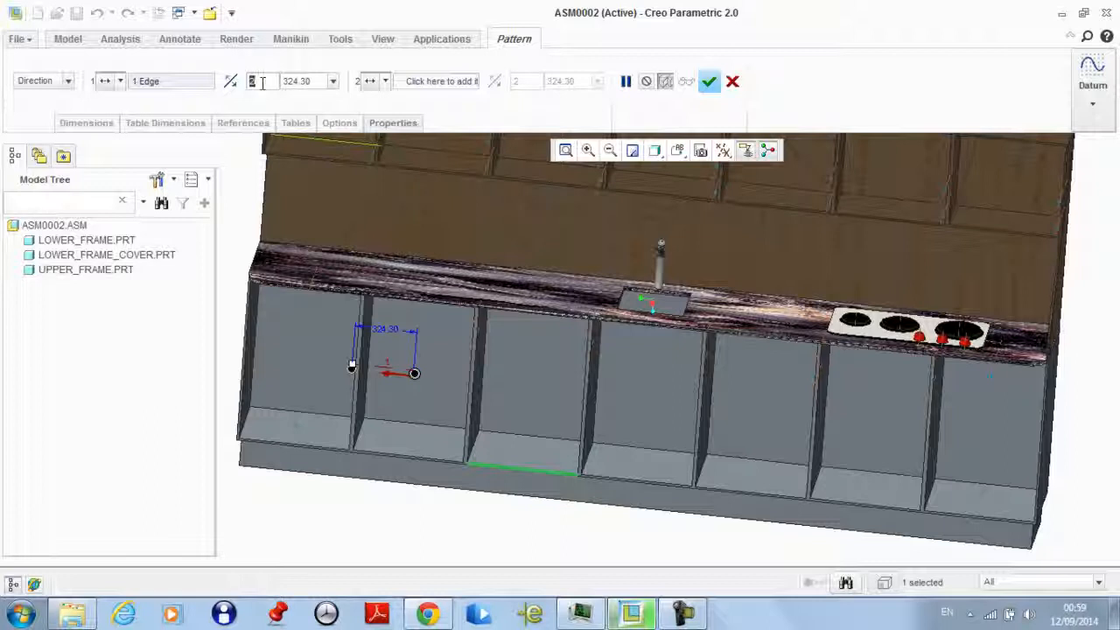
Set the door pattern to 5 members spaced 600 apart, flip its direction towards the stove, and create it
type("4")
key("Return")
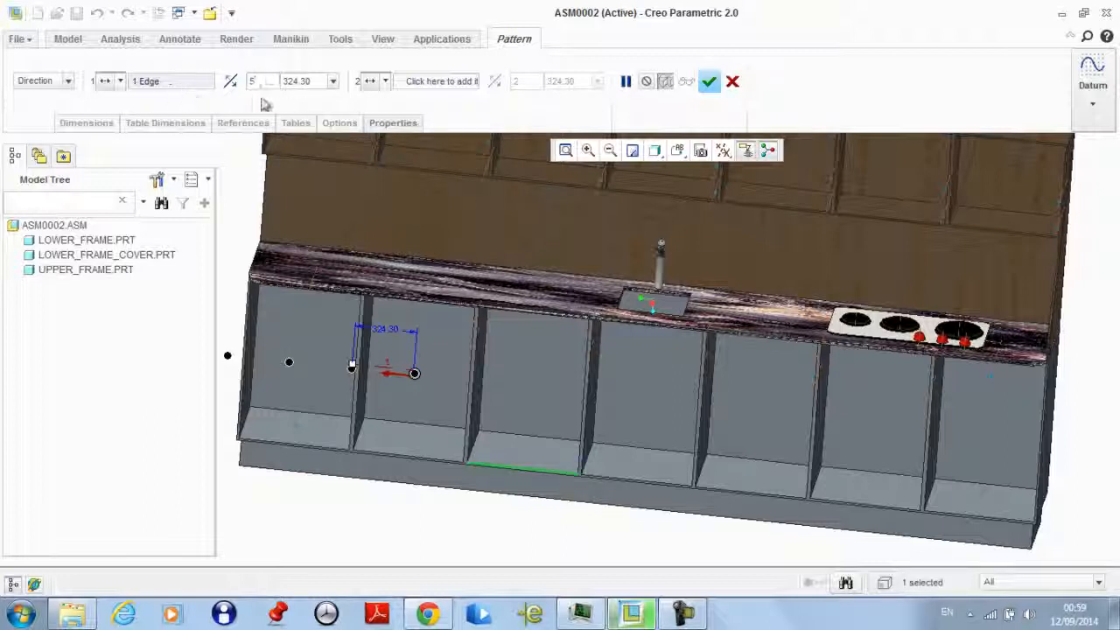
left_click(230, 80)
left_click(304, 80)
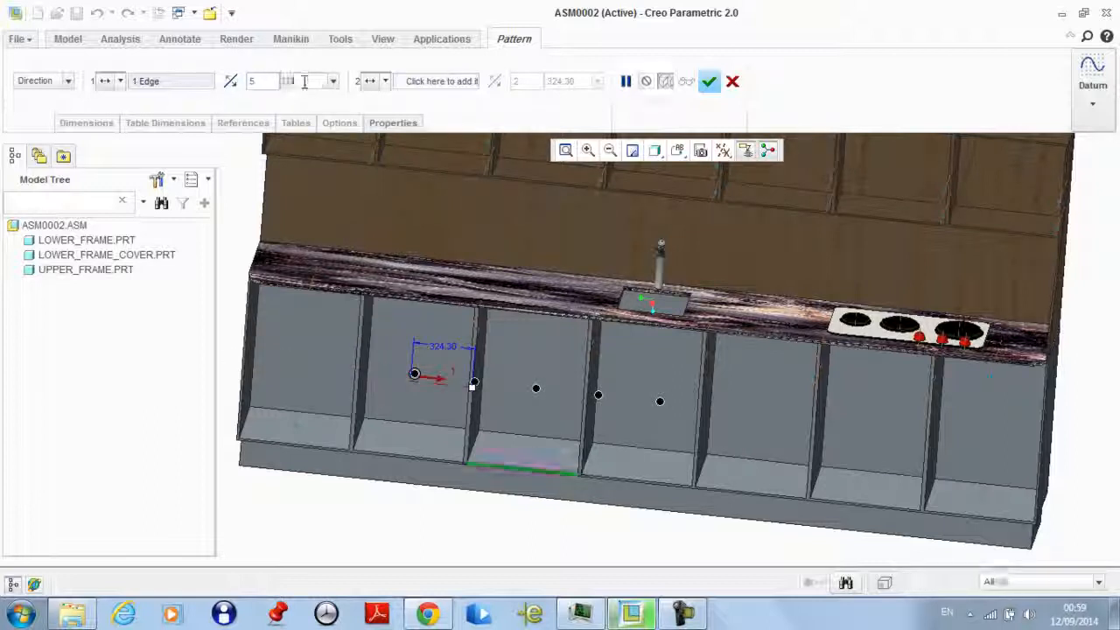
type("600")
key("Return")
left_click(709, 81)
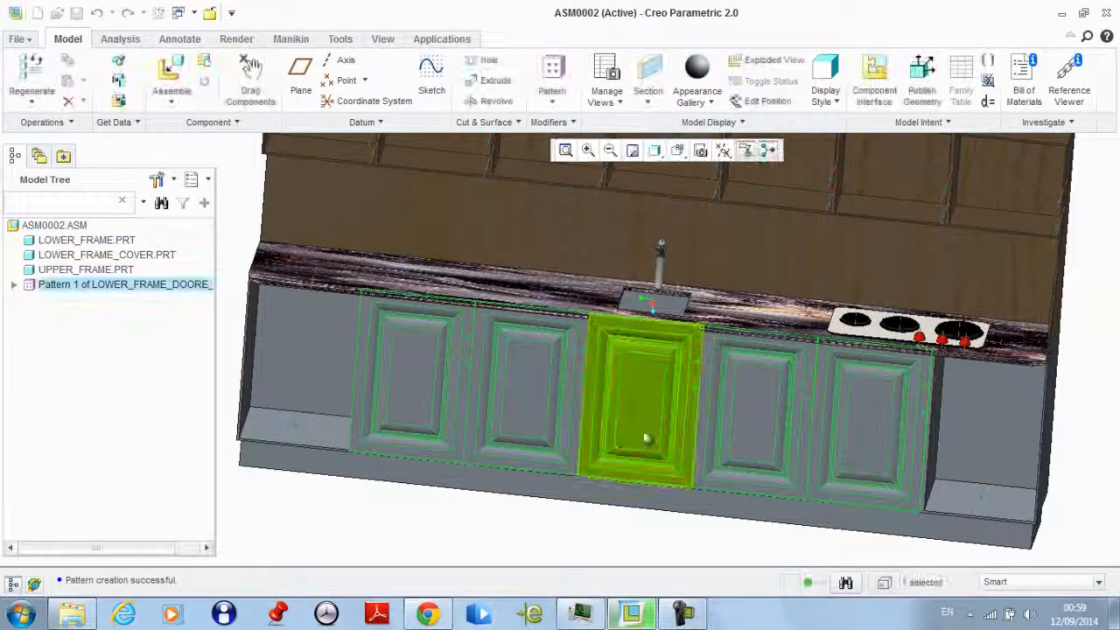
Group the pattern of lower frame doors
middle_click_drag(644, 442, 580, 493)
scroll(578, 423, "down", 3)
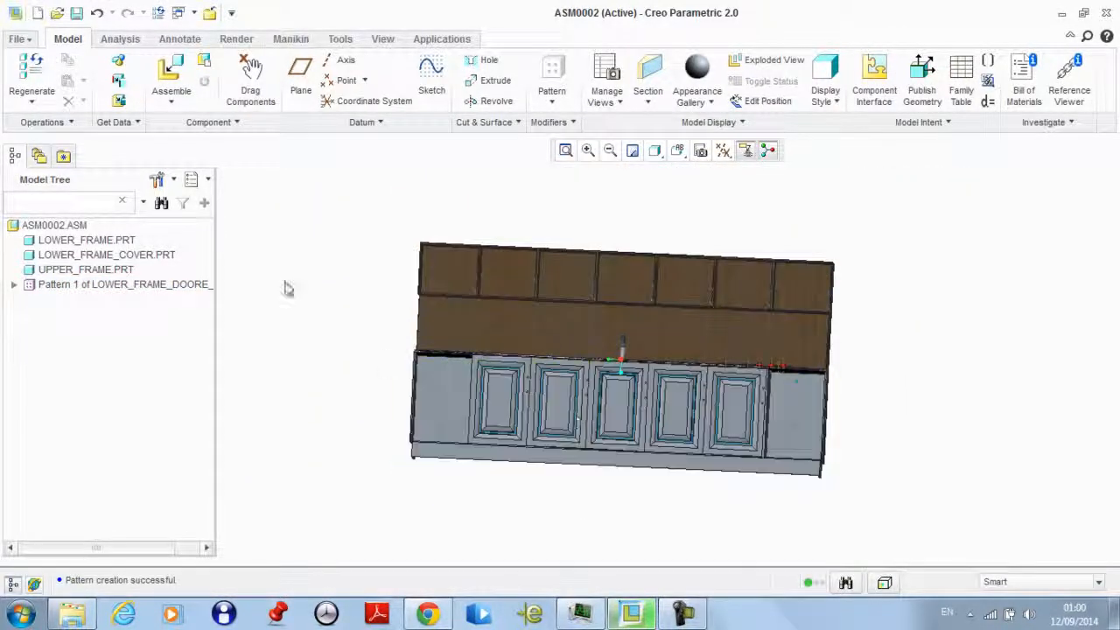
left_click(179, 80)
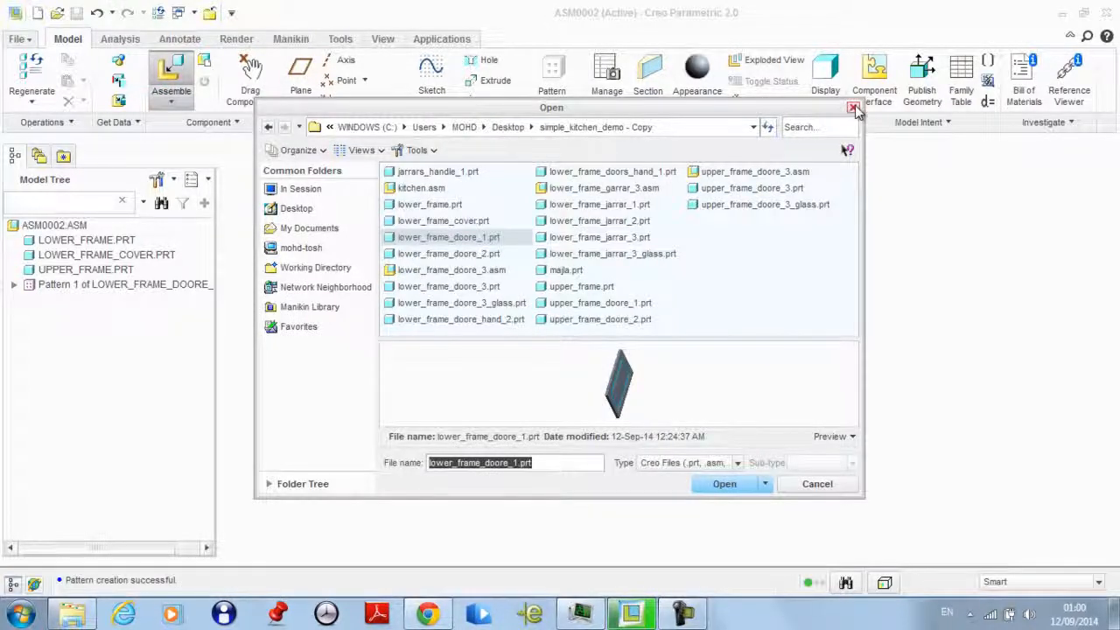
left_click(854, 108)
right_click(123, 287)
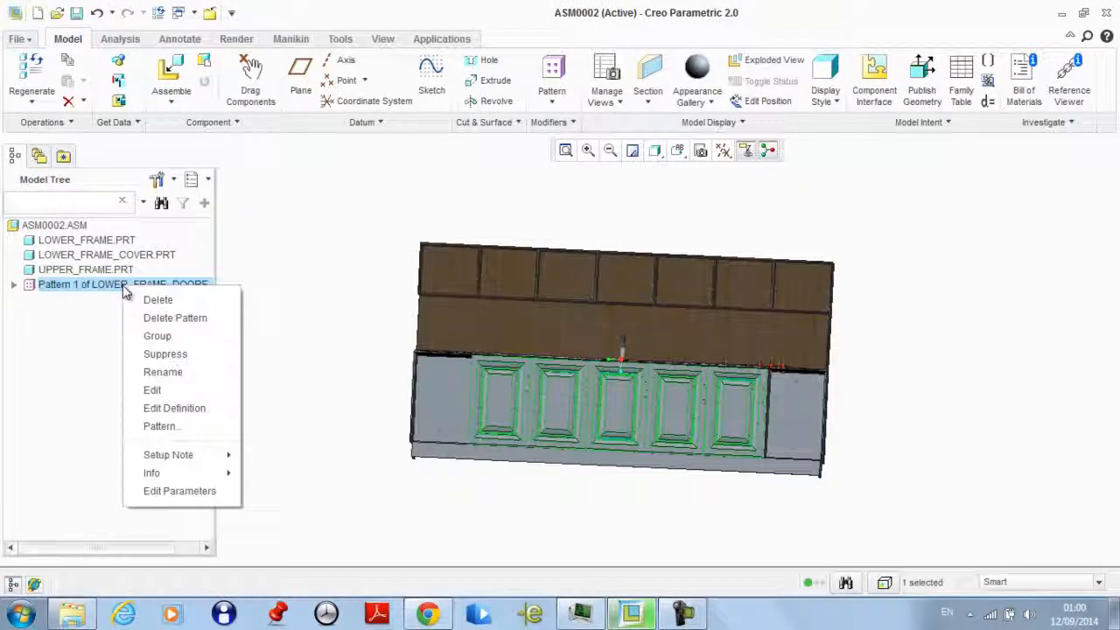
left_click(175, 341)
left_click(335, 273)
middle_click_drag(362, 265, 350, 243)
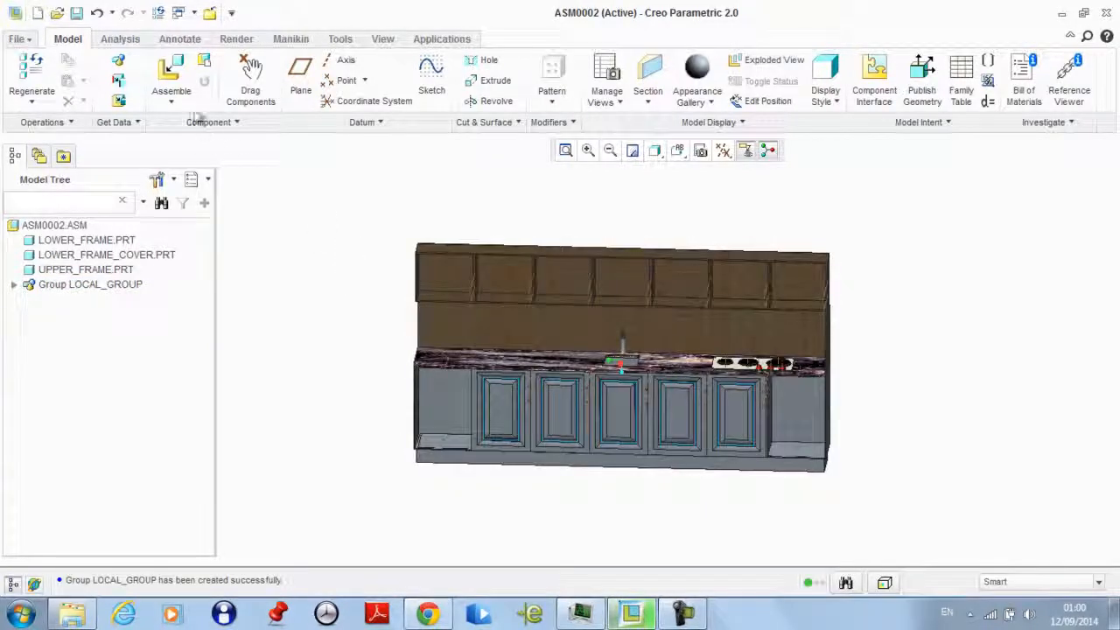
Preview the door, handle and drawer files in the kitchen folder and bring lower_frame_jarrar_1.prt into the assembly for placement
left_click(171, 73)
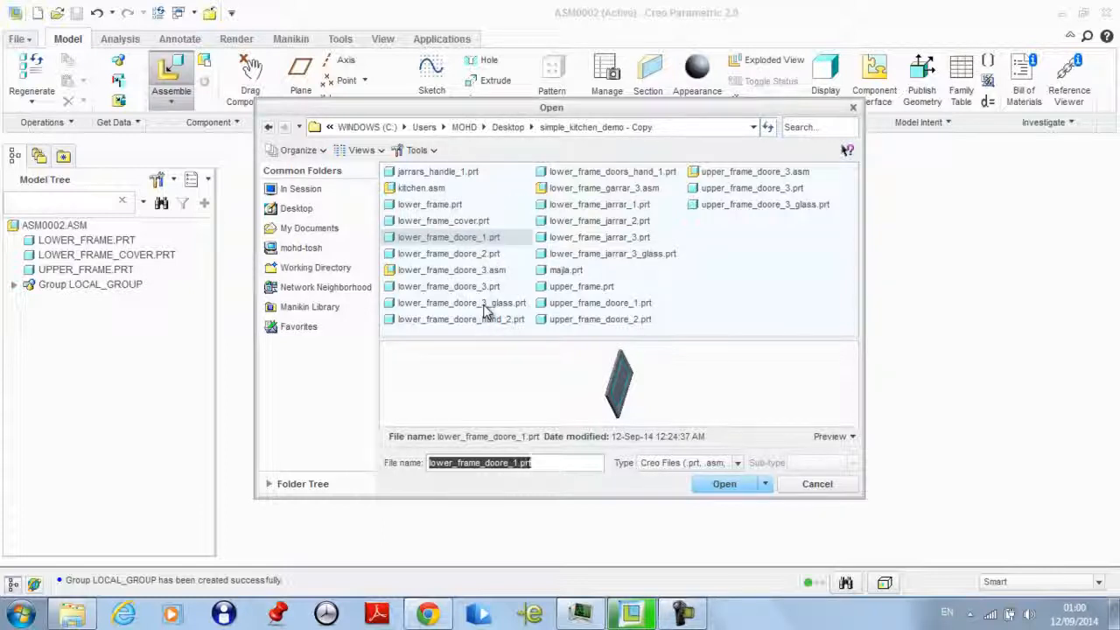
left_click(594, 189)
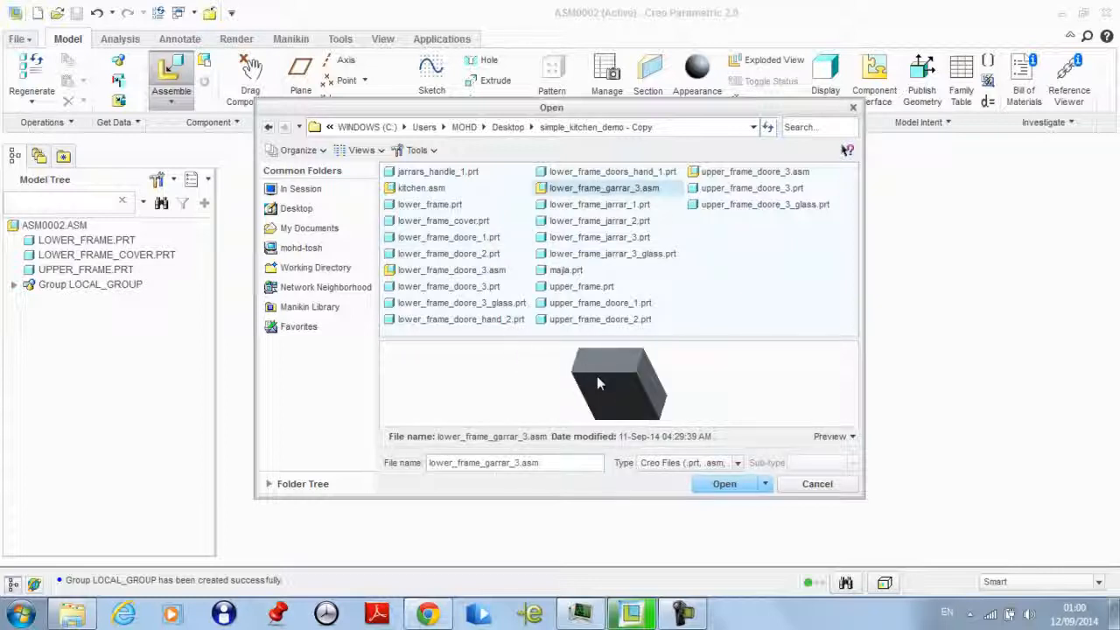
middle_click_drag(599, 383, 558, 400)
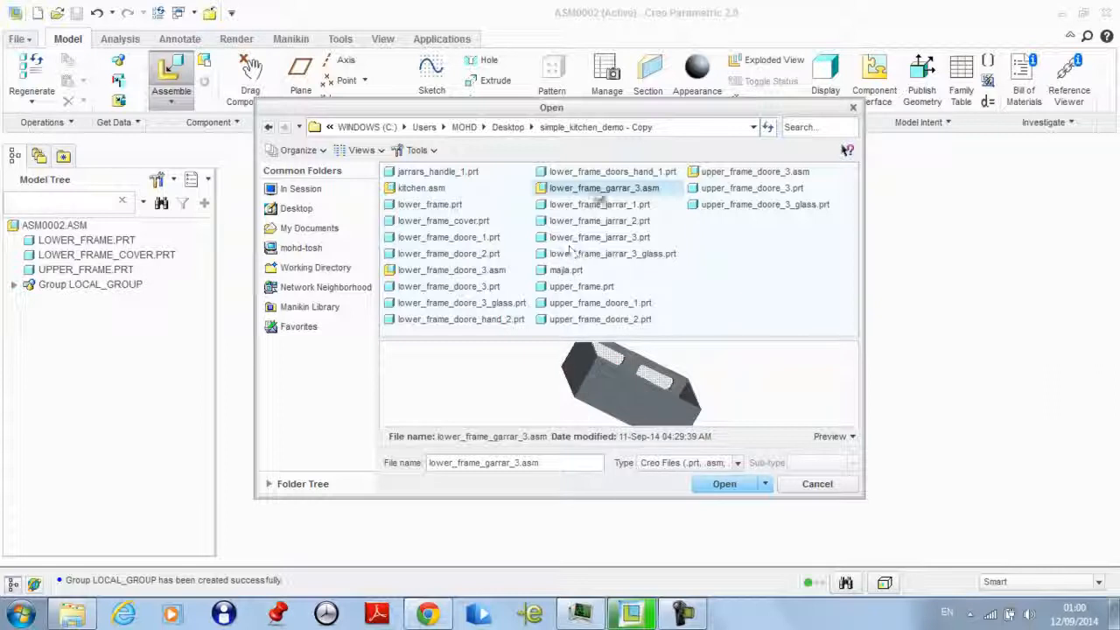
left_click(473, 289)
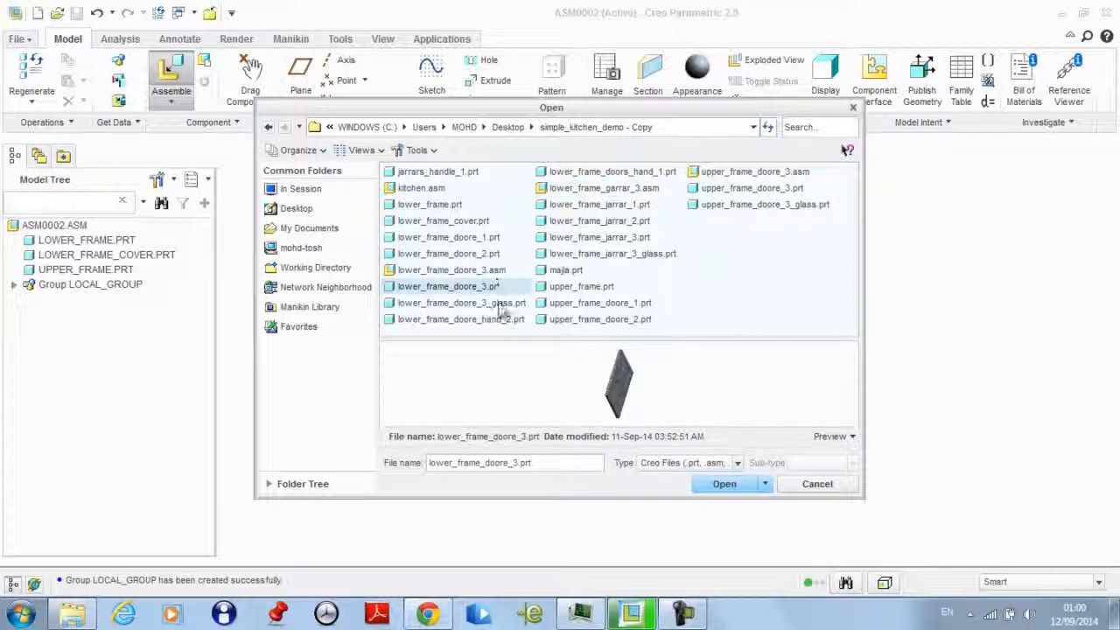
left_click(464, 222)
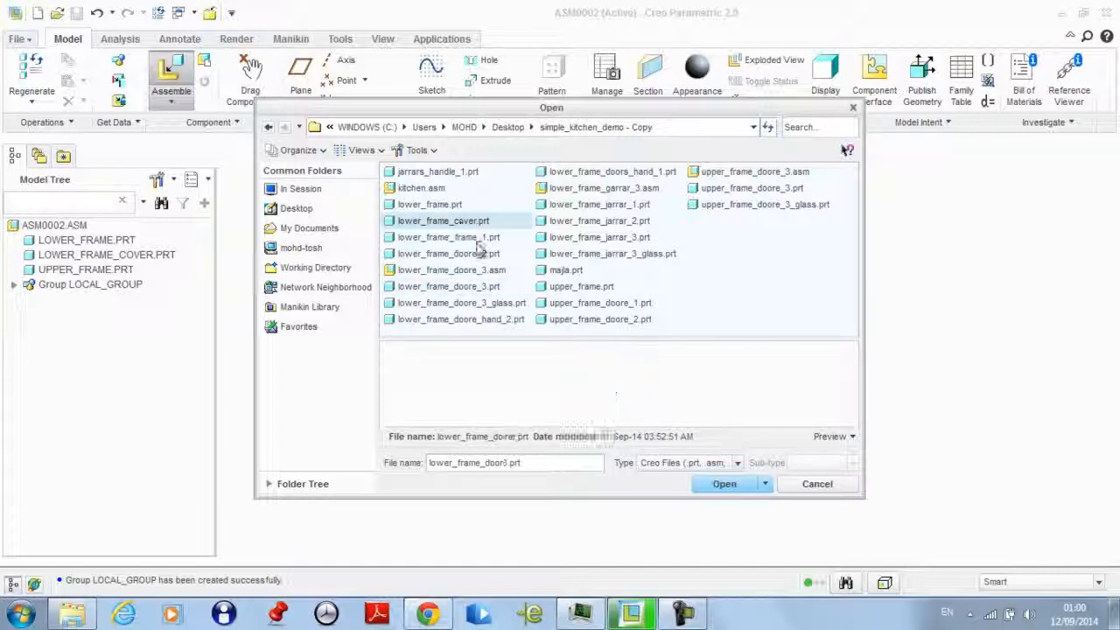
key("Down")
key("Down")
key("Down")
key("Down")
key("Down")
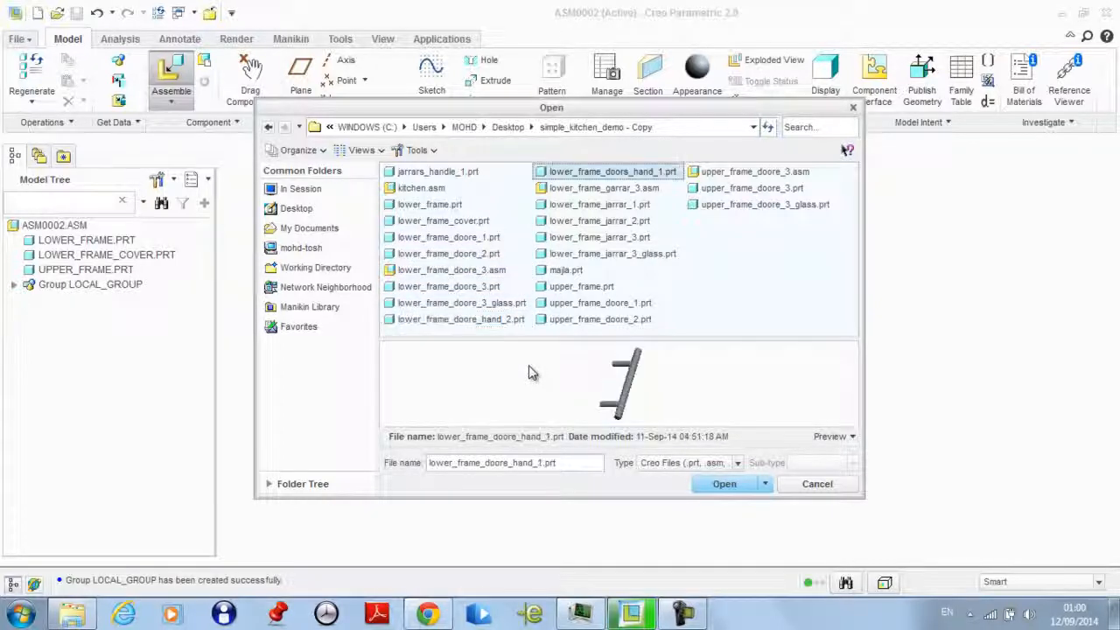
key("Down")
key("Down")
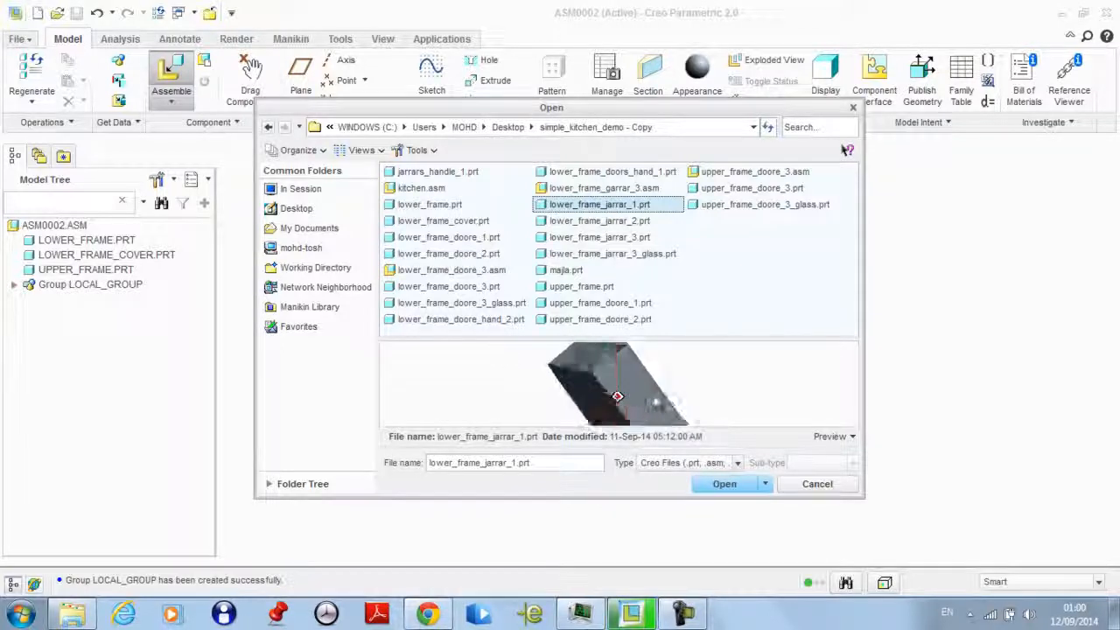
left_click(724, 486)
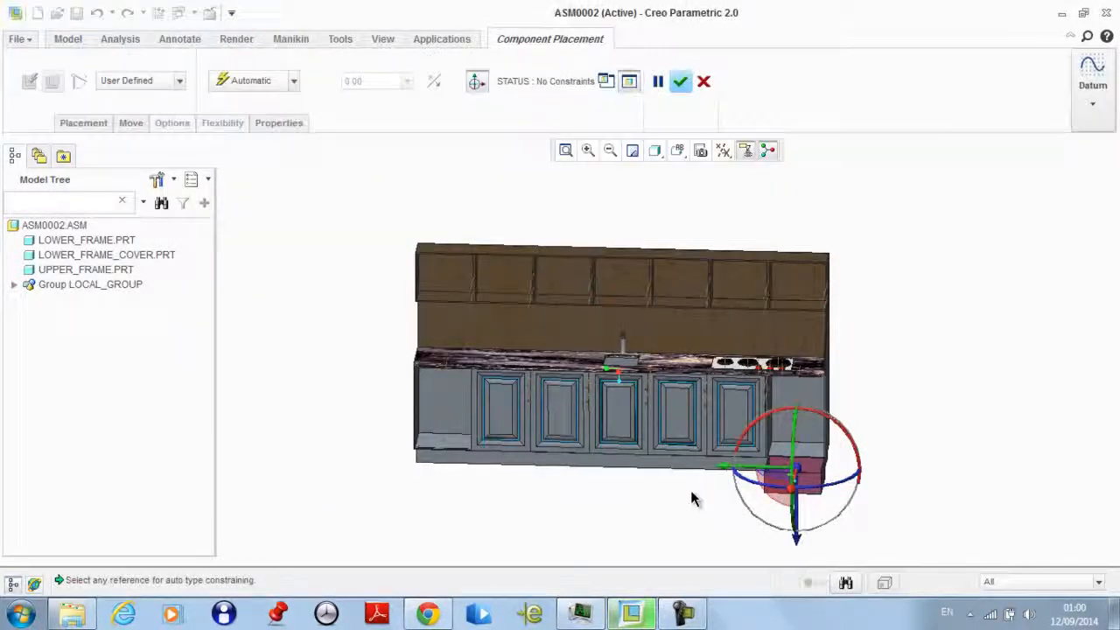
Move the drawer below the kitchen and make its side face coincident with the lower frame's left side panel
middle_click_drag(692, 498, 691, 525)
left_click_drag(692, 525, 502, 526)
middle_click_drag(548, 536, 404, 417)
left_click(700, 516)
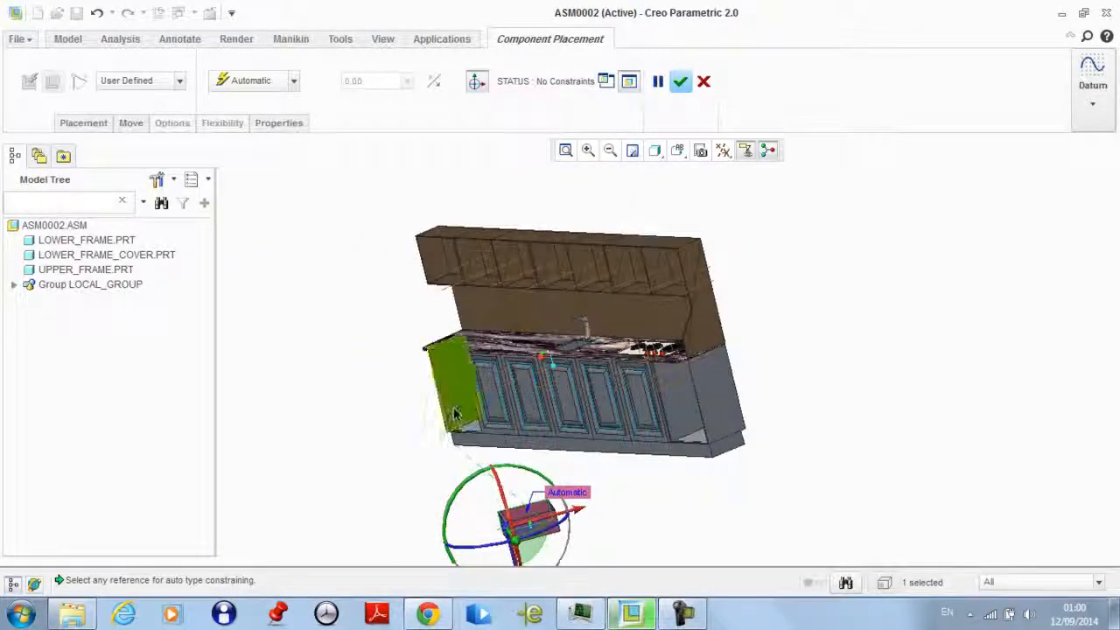
left_click(398, 418)
left_click(262, 80)
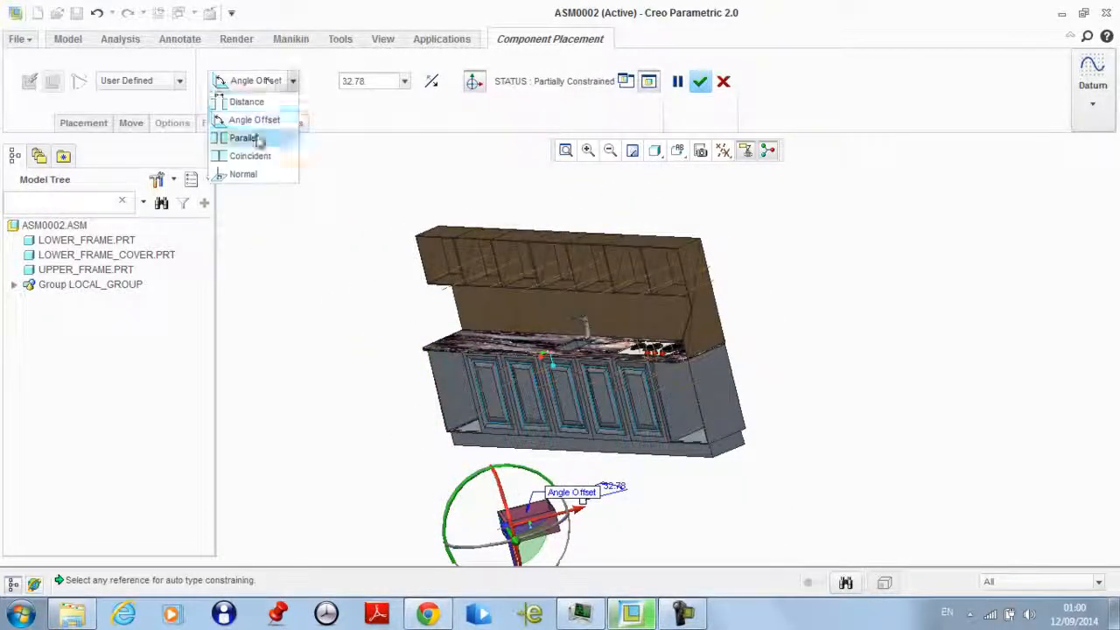
left_click(254, 155)
Constrain the drawer's bottom face to the floor surface of the lower frame's compartments
scroll(318, 507, "up", 3)
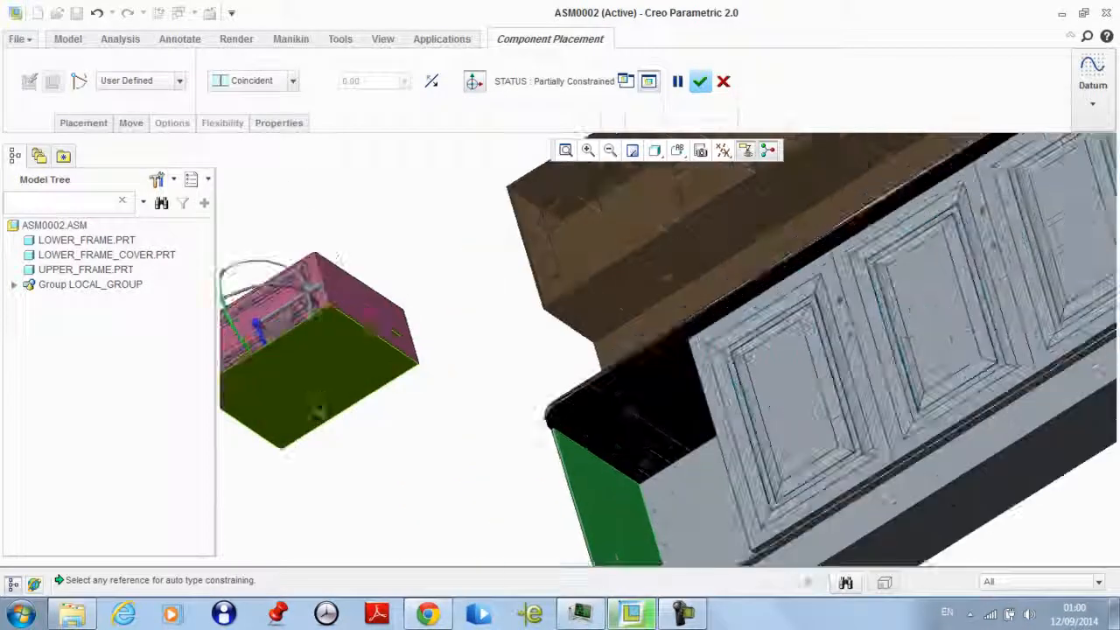
scroll(506, 367, "down", 2)
left_click(506, 367)
middle_click_drag(505, 367, 541, 380)
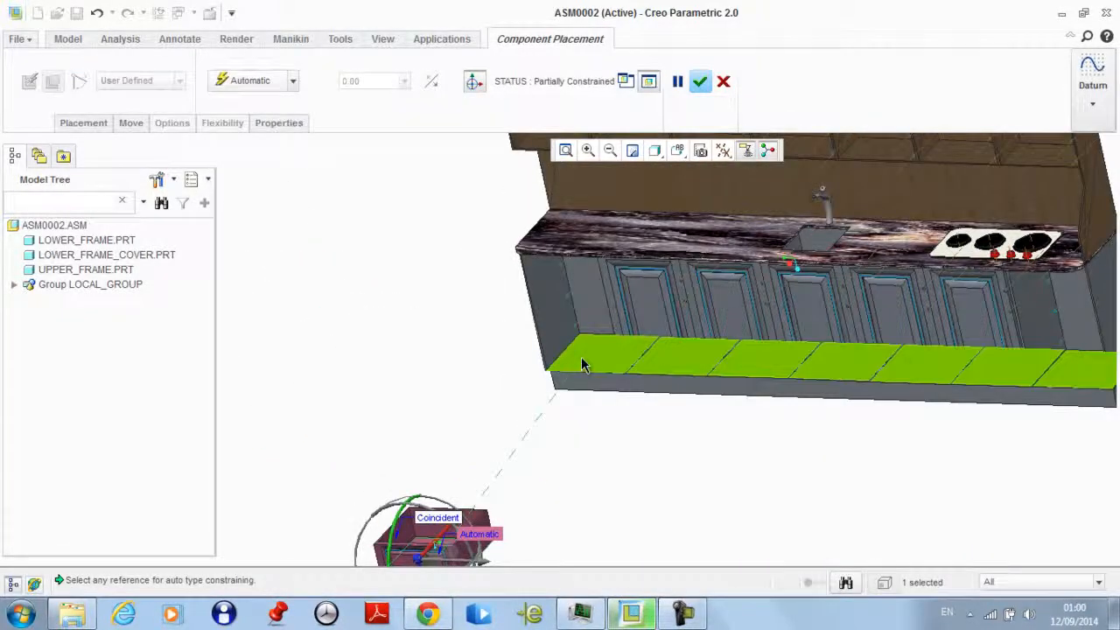
left_click(583, 365)
Make the drawer coincident with the lower frame's inner back wall and complete its placement
middle_click_drag(450, 345, 635, 328)
scroll(508, 425, "up", 3)
left_click(480, 441)
scroll(542, 403, "down", 3)
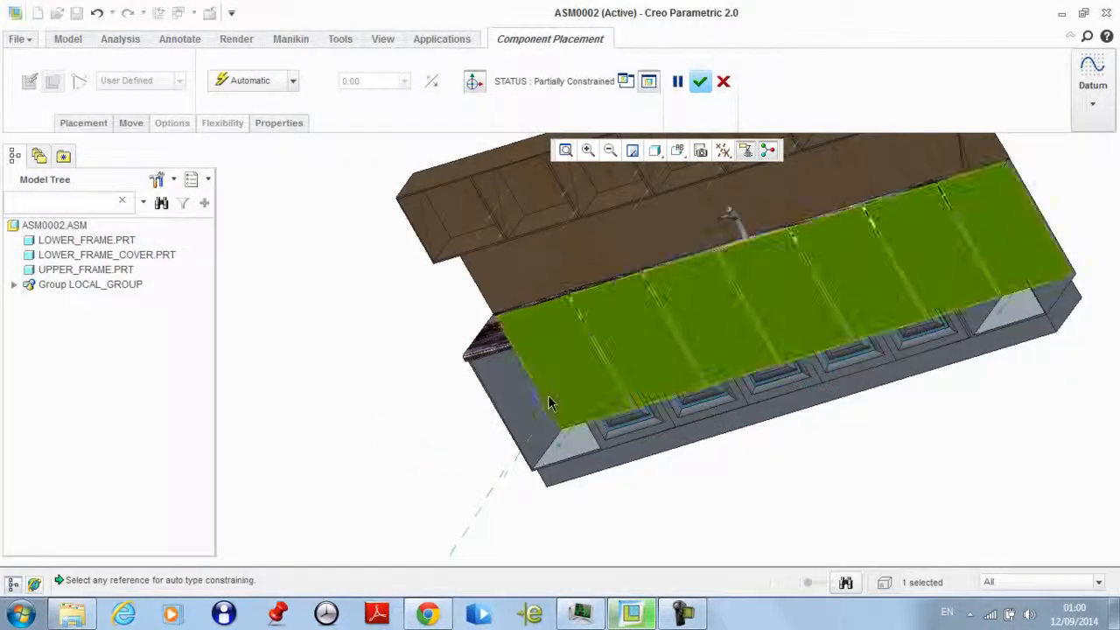
left_click(634, 328)
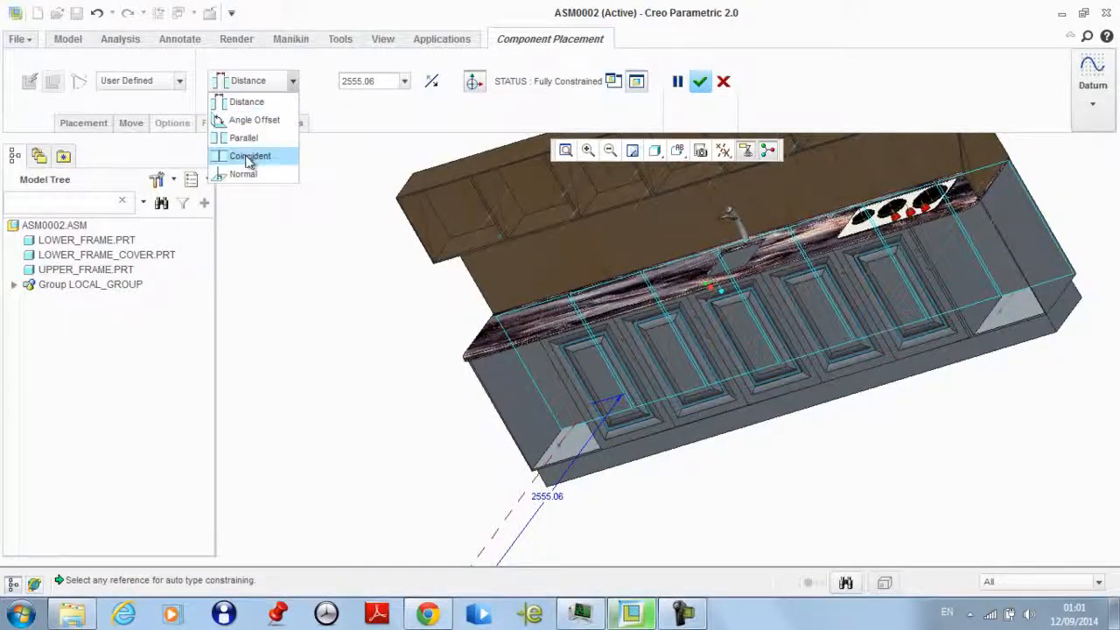
left_click(249, 151)
left_click(700, 81)
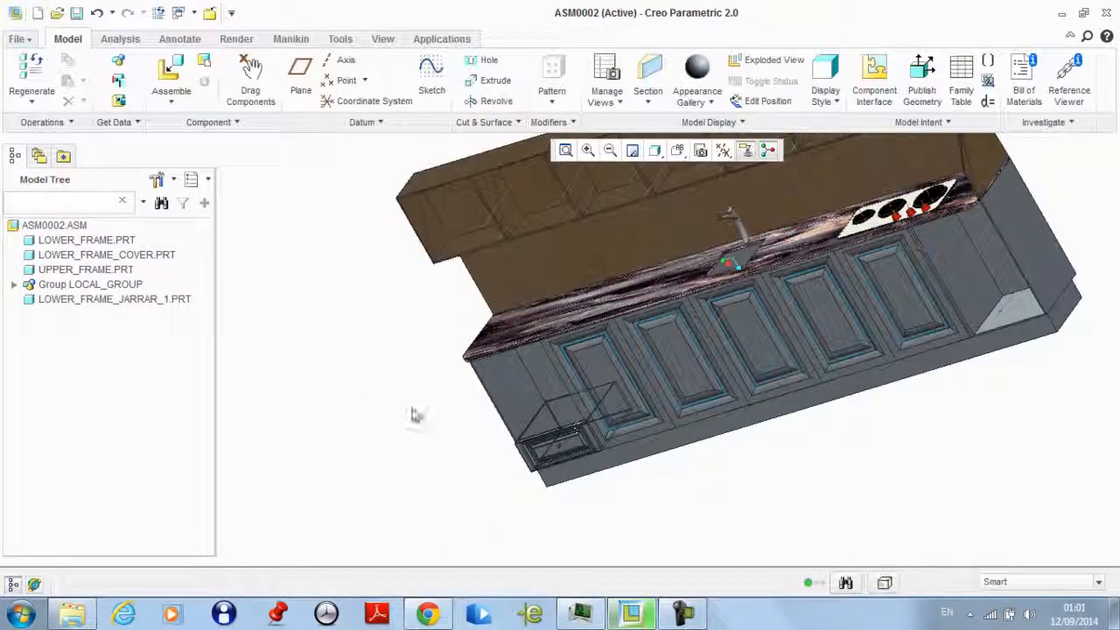
Start a Direction pattern of the lower_frame_jarrar_1 drawer along a vertical edge of the lower frame
middle_click_drag(415, 412, 595, 487)
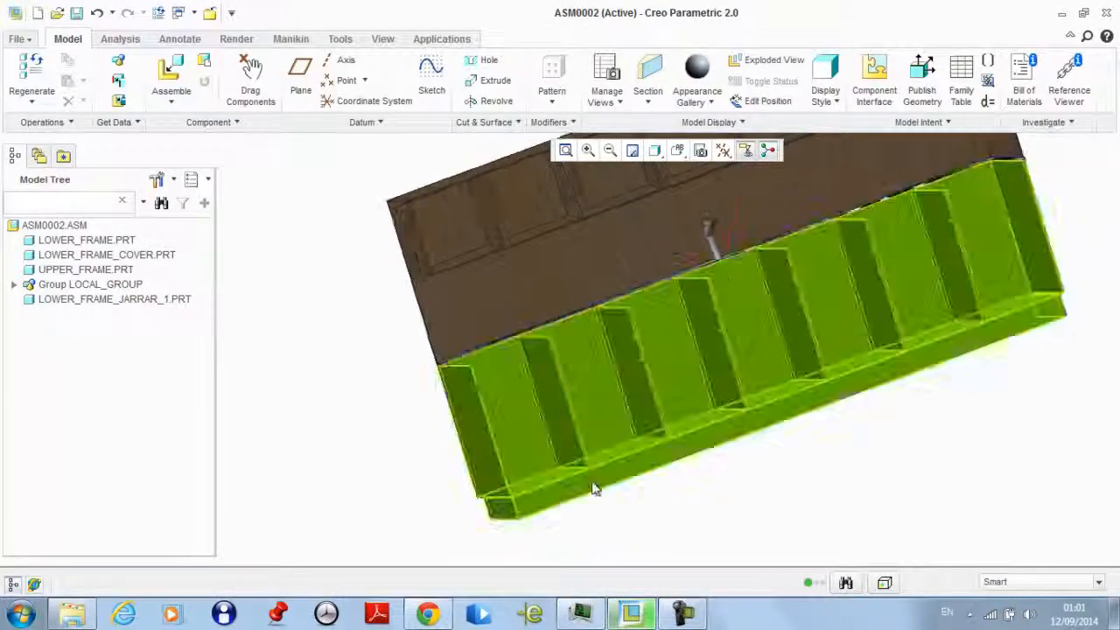
scroll(618, 492, "down", 5)
scroll(840, 525, "up", 2)
scroll(840, 525, "up", 2)
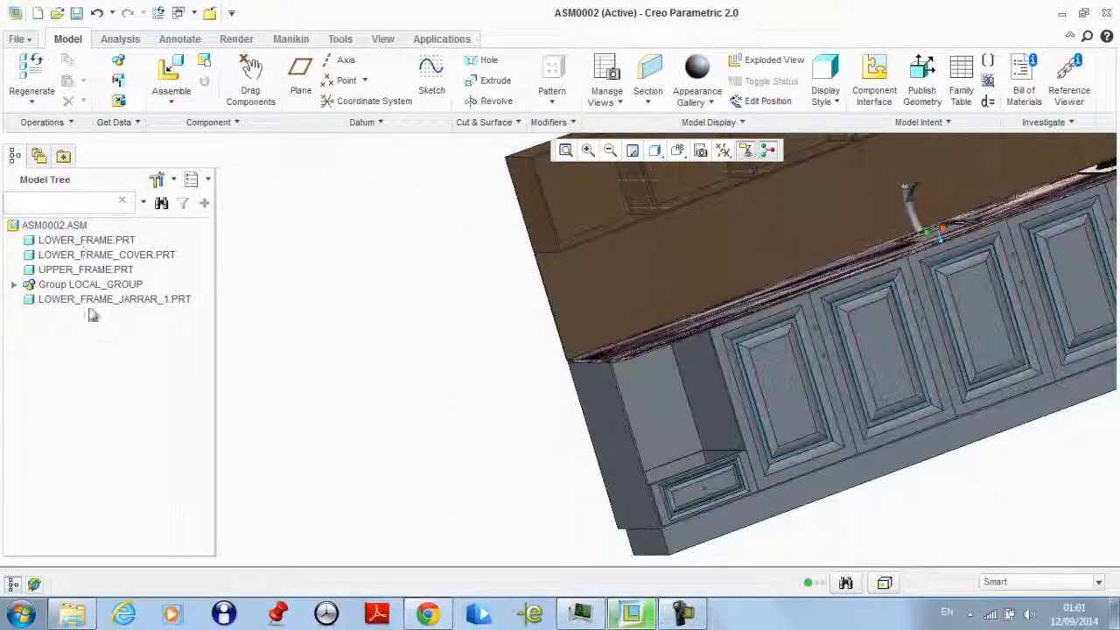
left_click(131, 299)
scroll(140, 302, "up", 2)
left_click(551, 74)
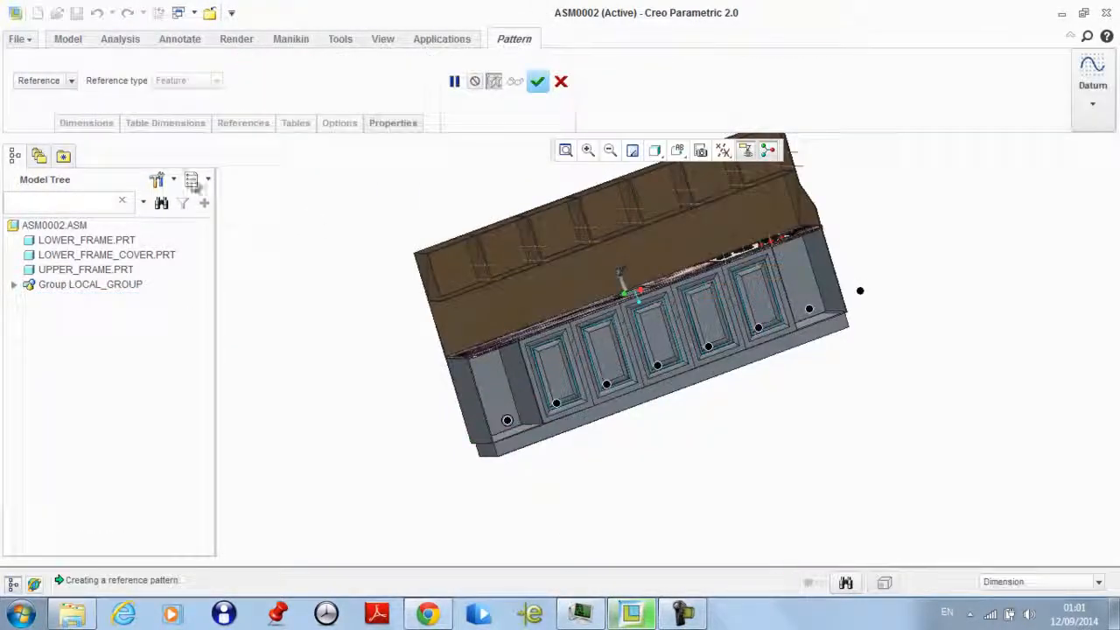
left_click(54, 80)
left_click(42, 112)
scroll(487, 400, "down", 3)
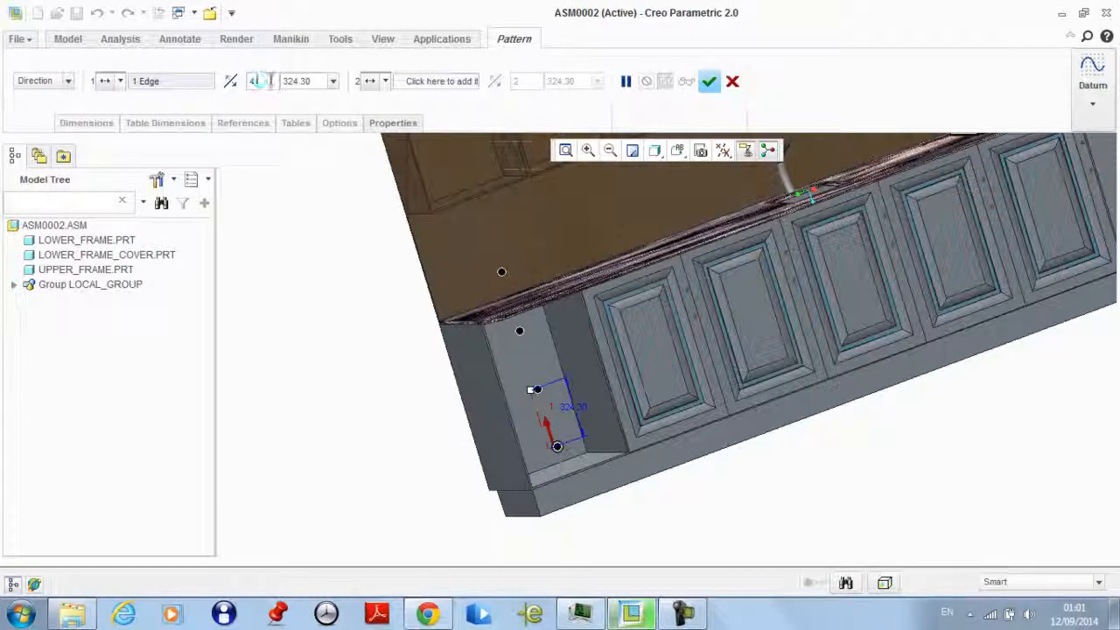
Set the drawer pattern to 4 members spaced 225 apart and create it
left_click(312, 79)
type("4")
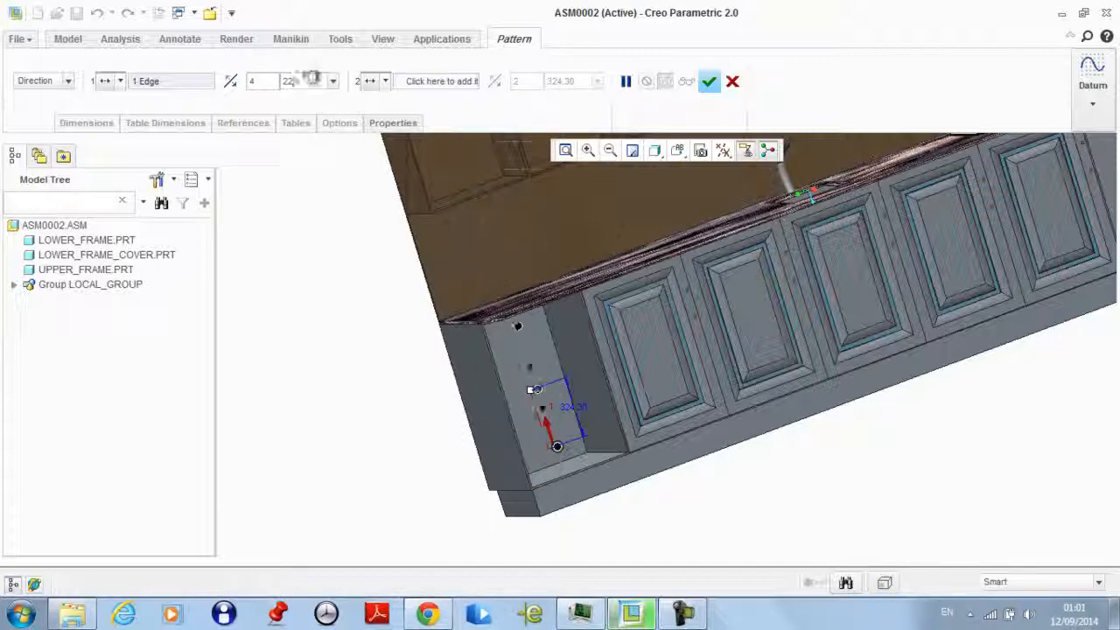
type("5")
key("Return")
left_click(710, 82)
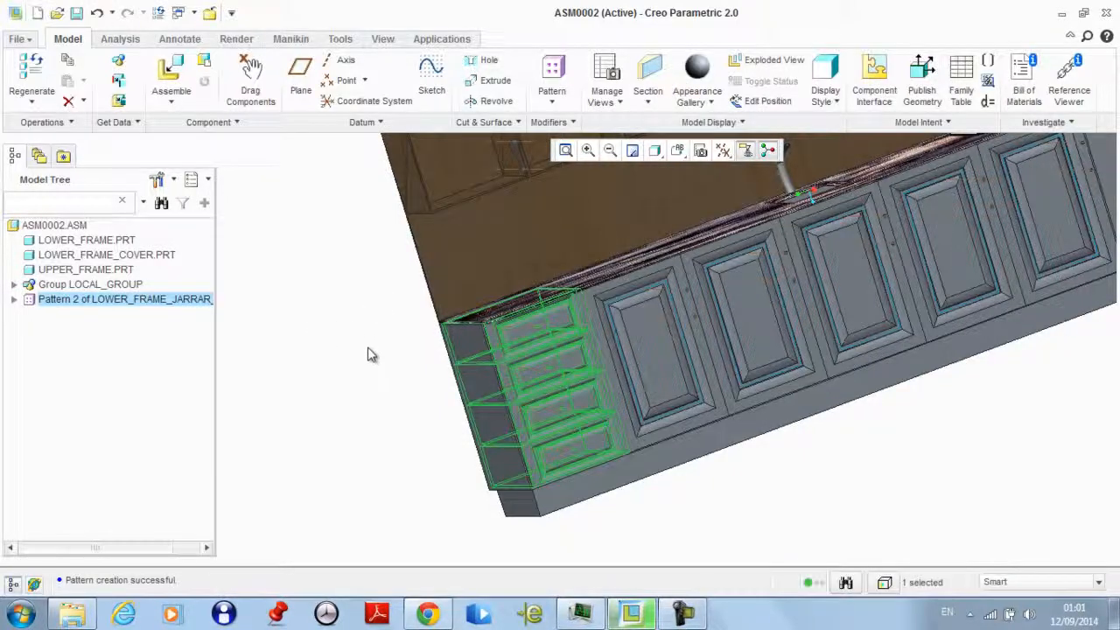
Start a Direction pattern of the whole drawer stack along the lower frame's bottom front edge
middle_click_drag(370, 353, 338, 340)
left_click(335, 353)
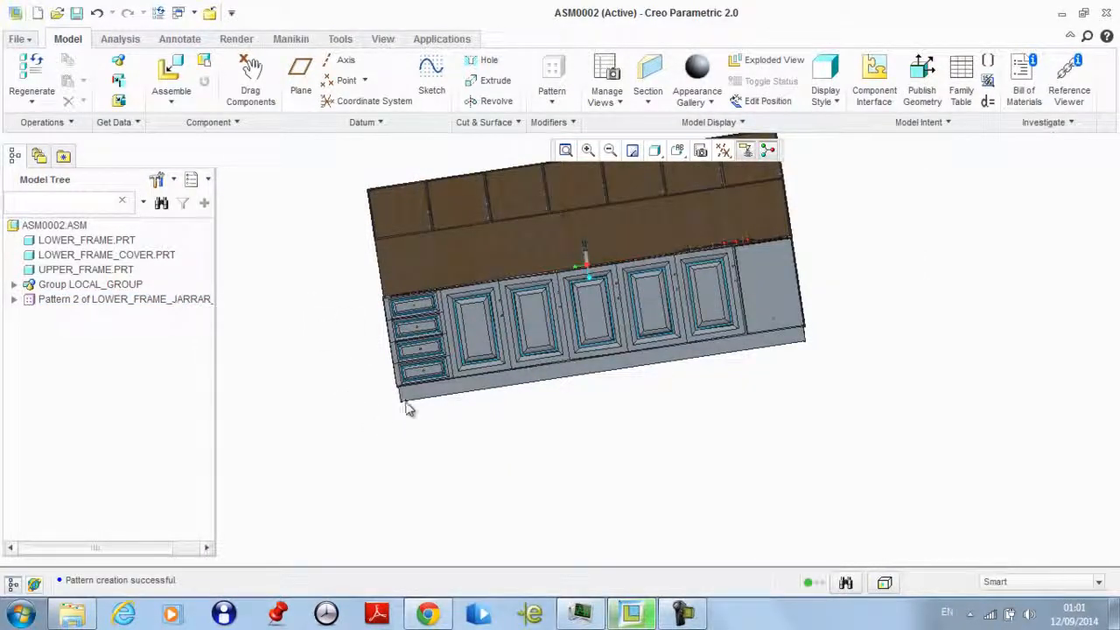
scroll(347, 382, "down", 2)
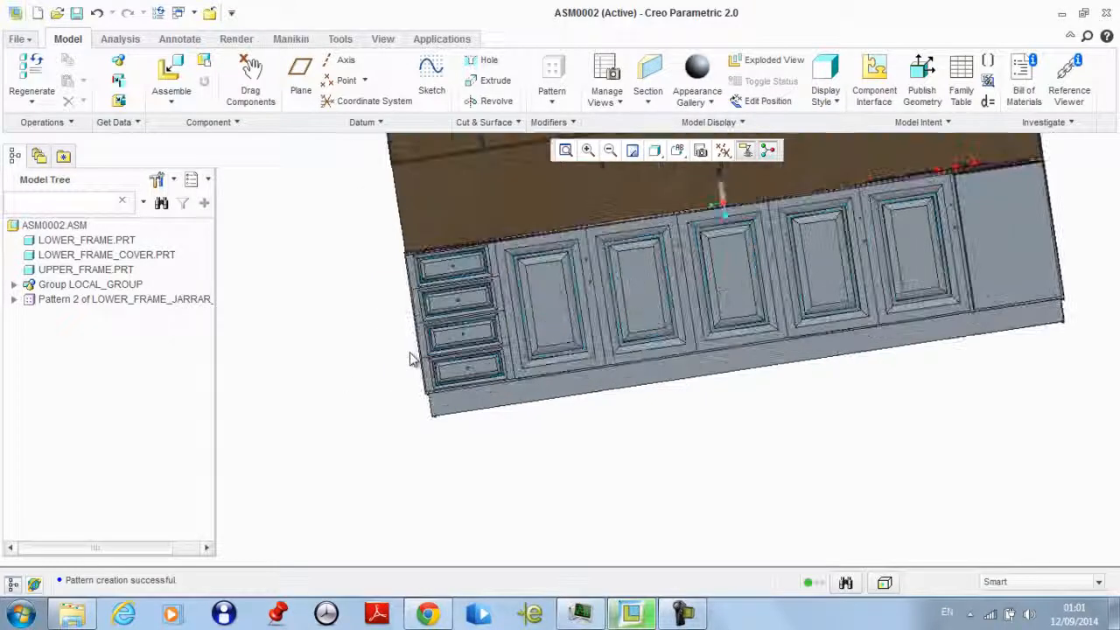
left_click(87, 300)
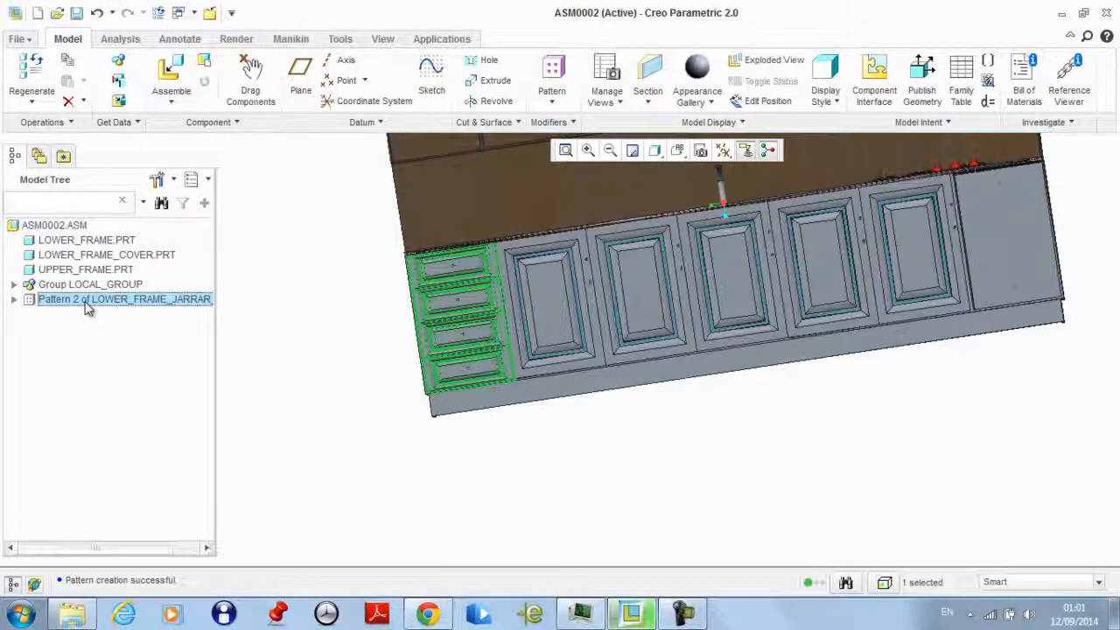
left_click(552, 83)
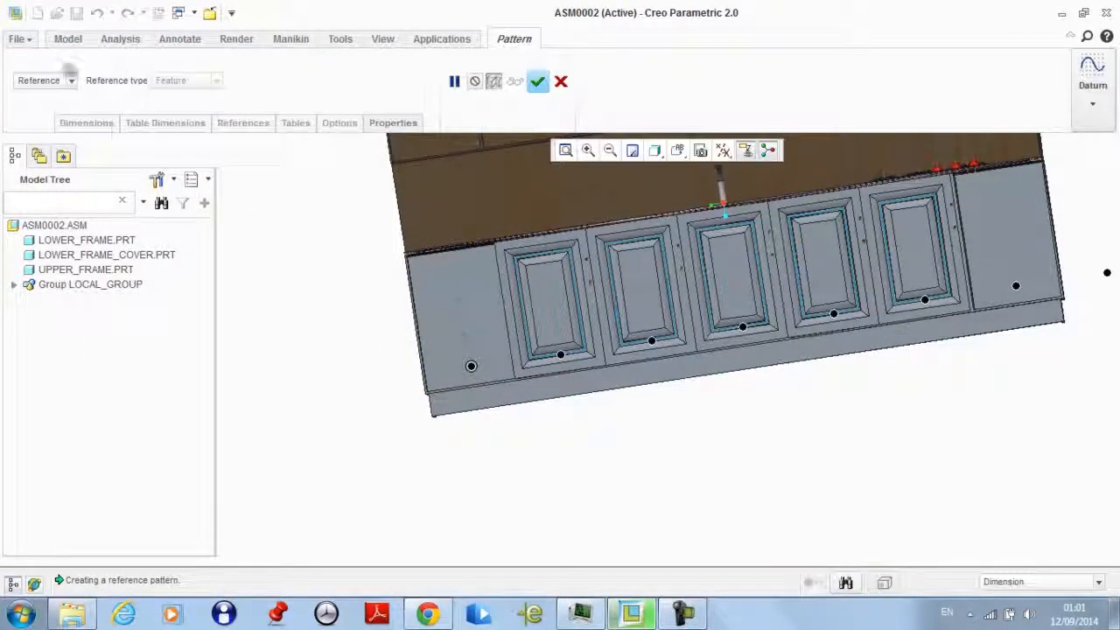
left_click(45, 81)
left_click(35, 110)
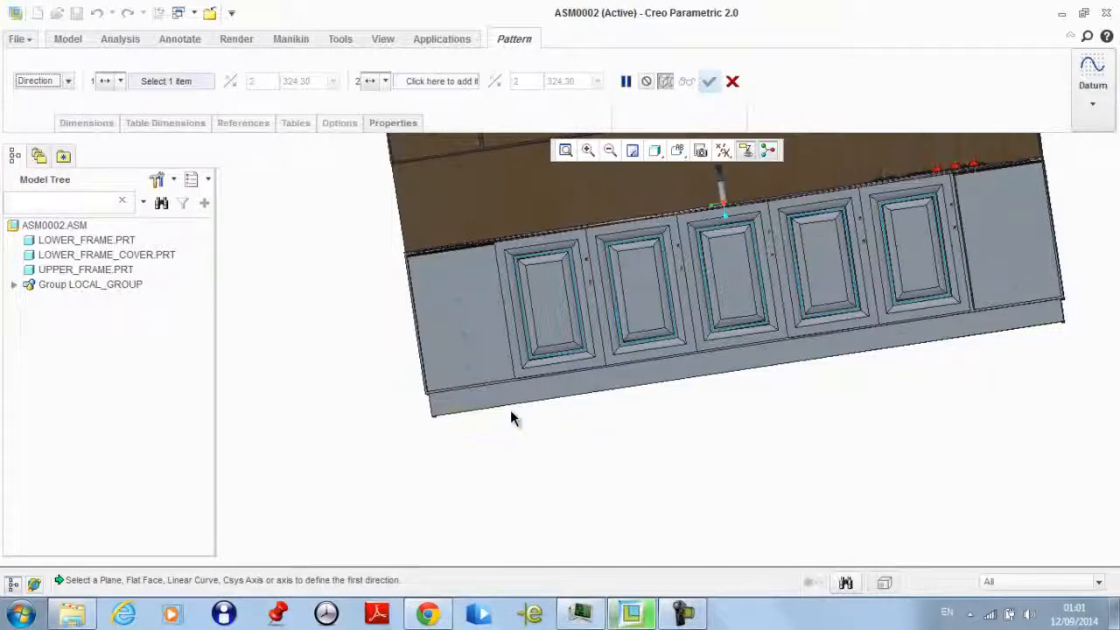
left_click(513, 409)
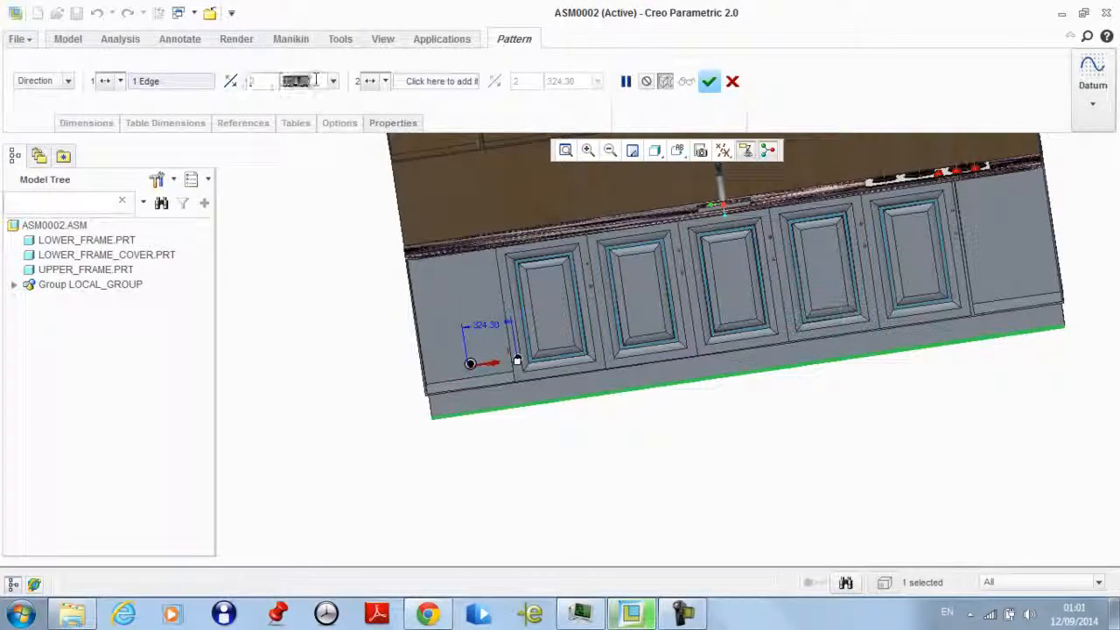
Set the drawer stack pattern to 2 members spaced 3600 apart and create it
type("36")
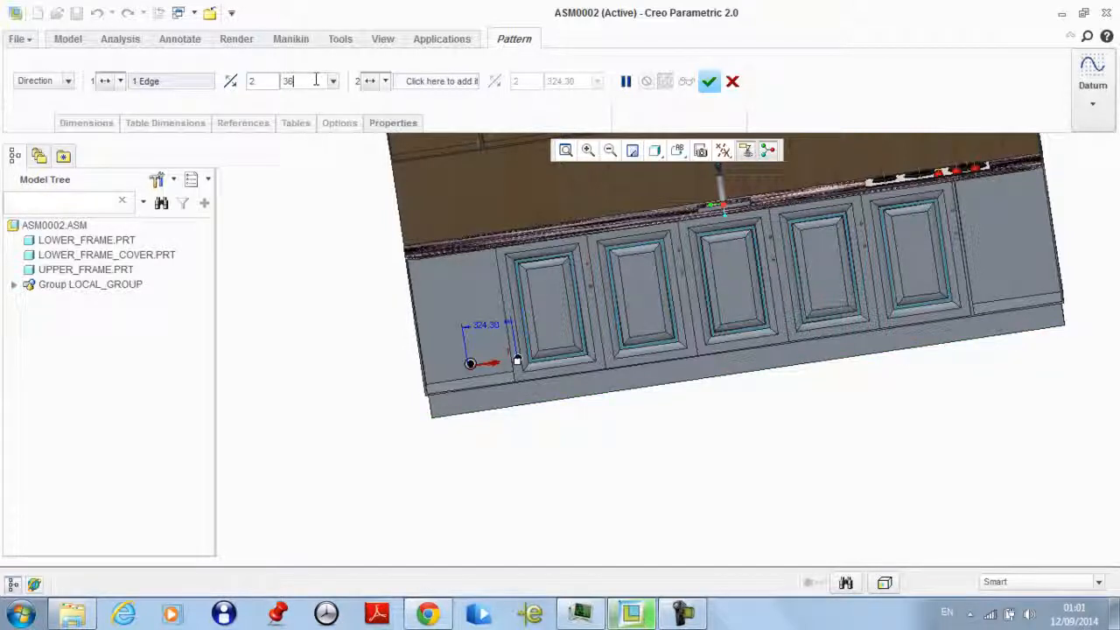
type("00")
key("Return")
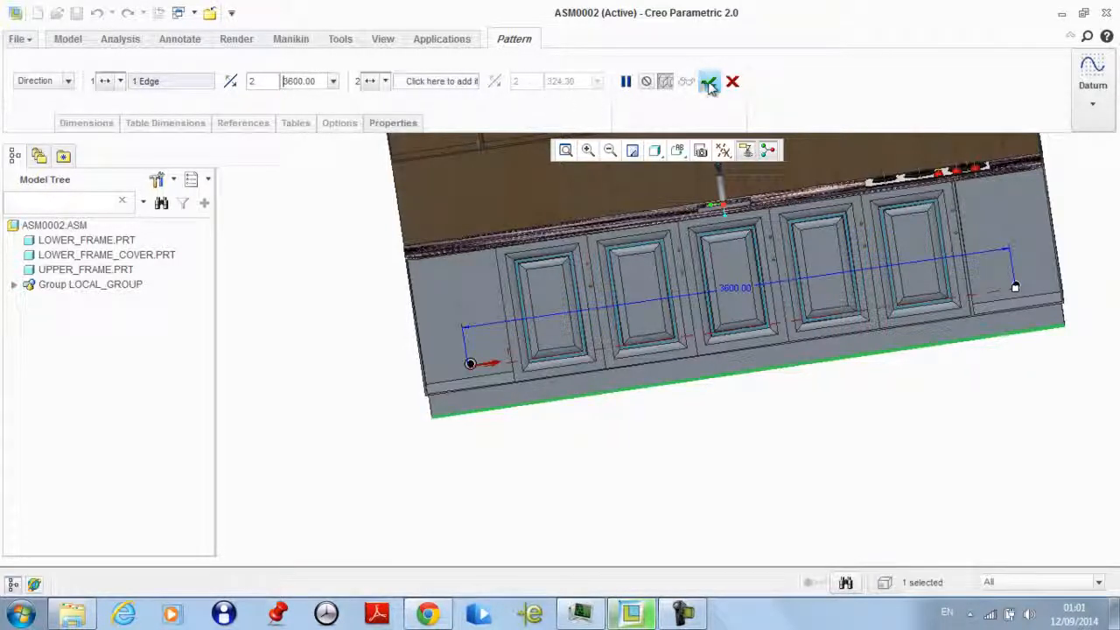
left_click(709, 81)
Group the pattern containing both drawer stacks
middle_click_drag(840, 399, 838, 448)
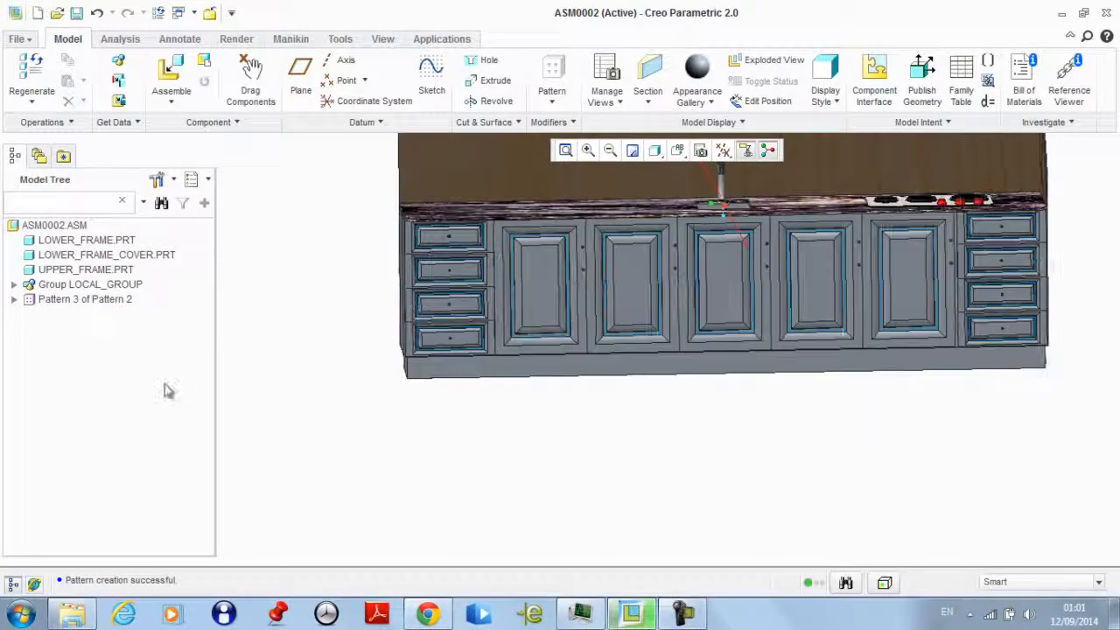
right_click(69, 300)
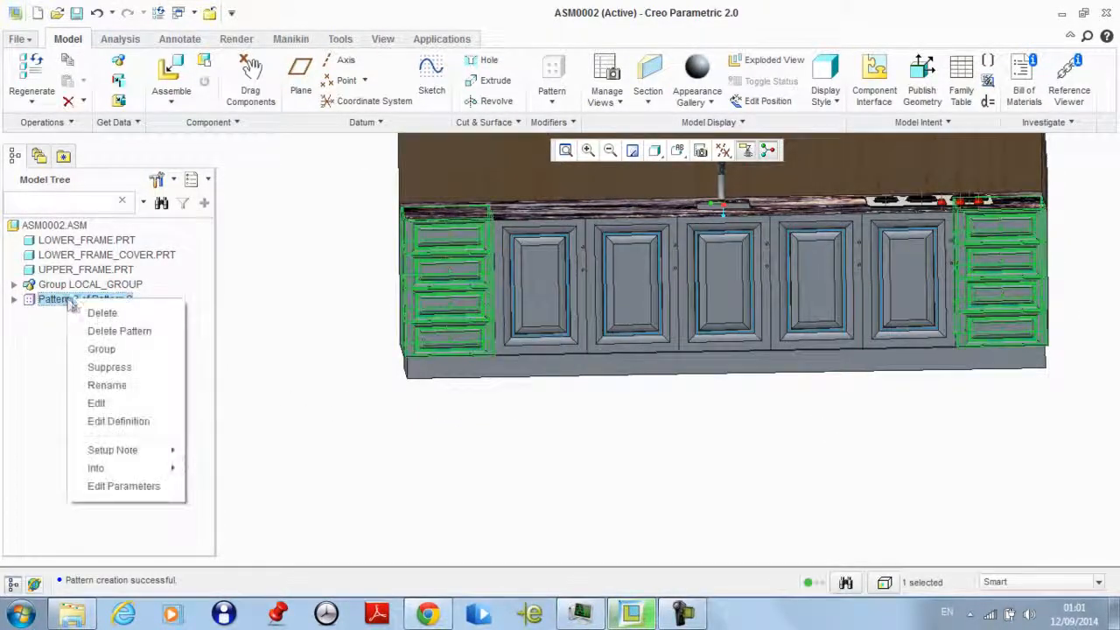
left_click(116, 353)
left_click(378, 442)
scroll(378, 442, "down", 3)
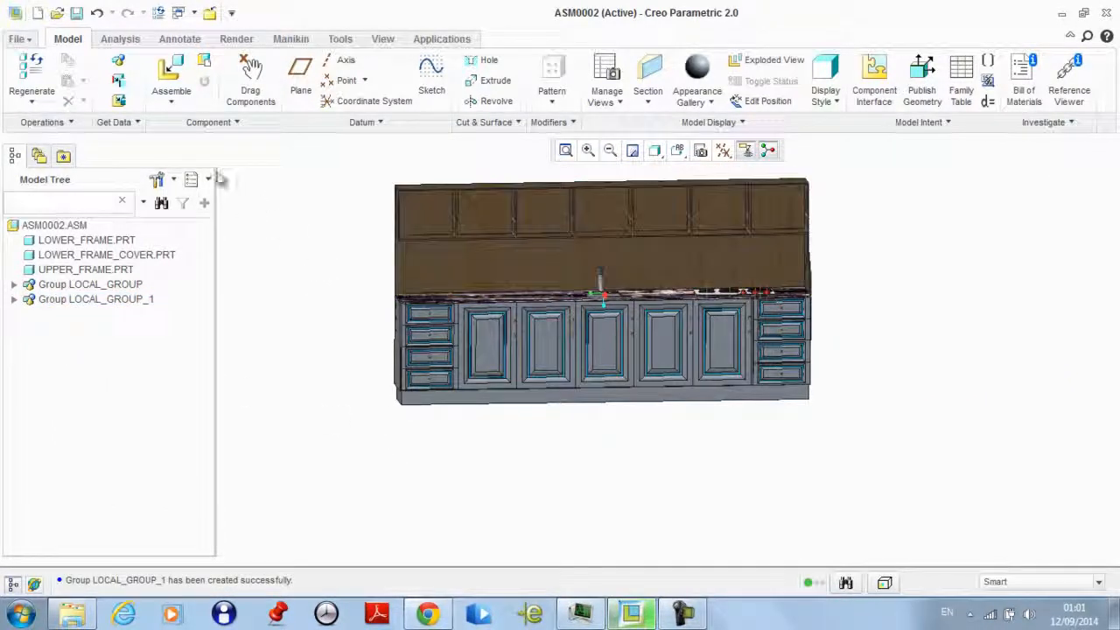
Bring upper_frame_doore_1.prt from the kitchen folder into the assembly for placement
left_click(173, 73)
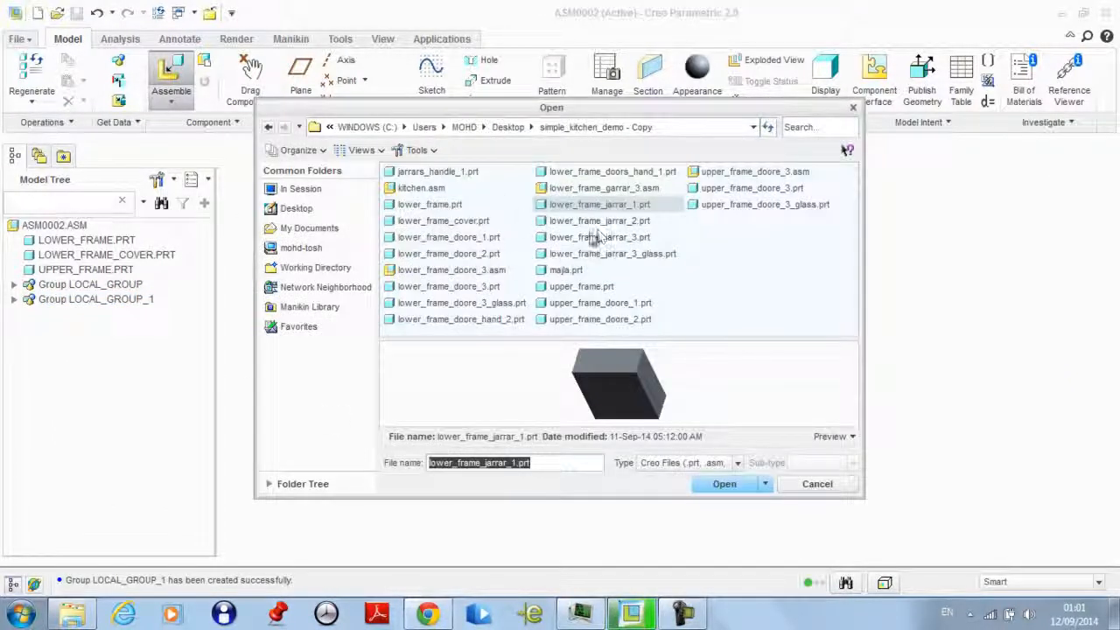
left_click_drag(598, 238, 628, 317)
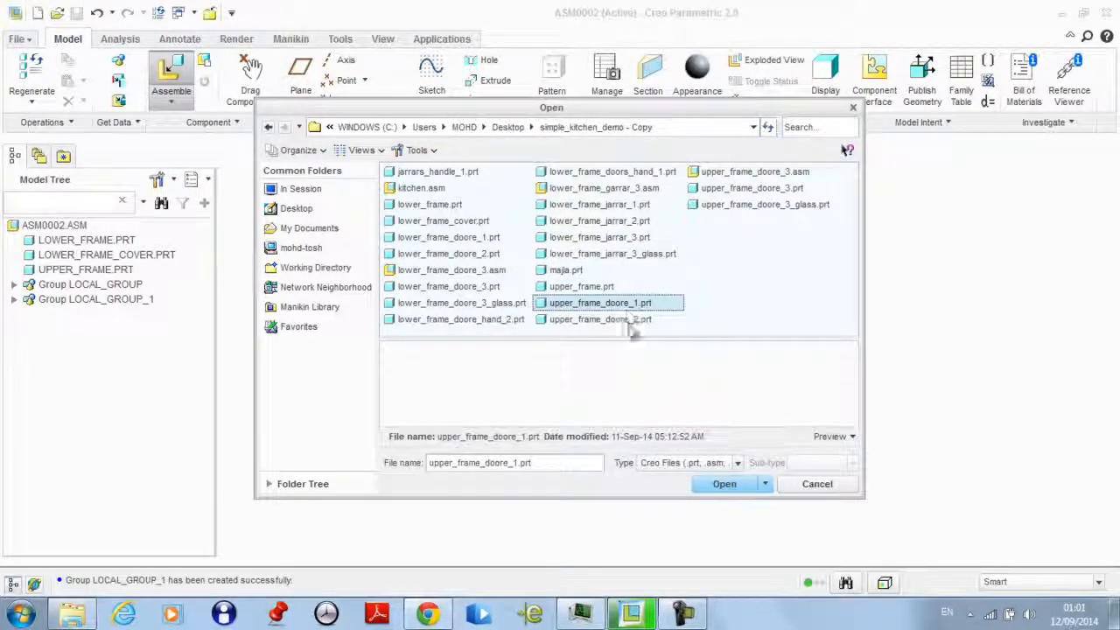
left_click(723, 485)
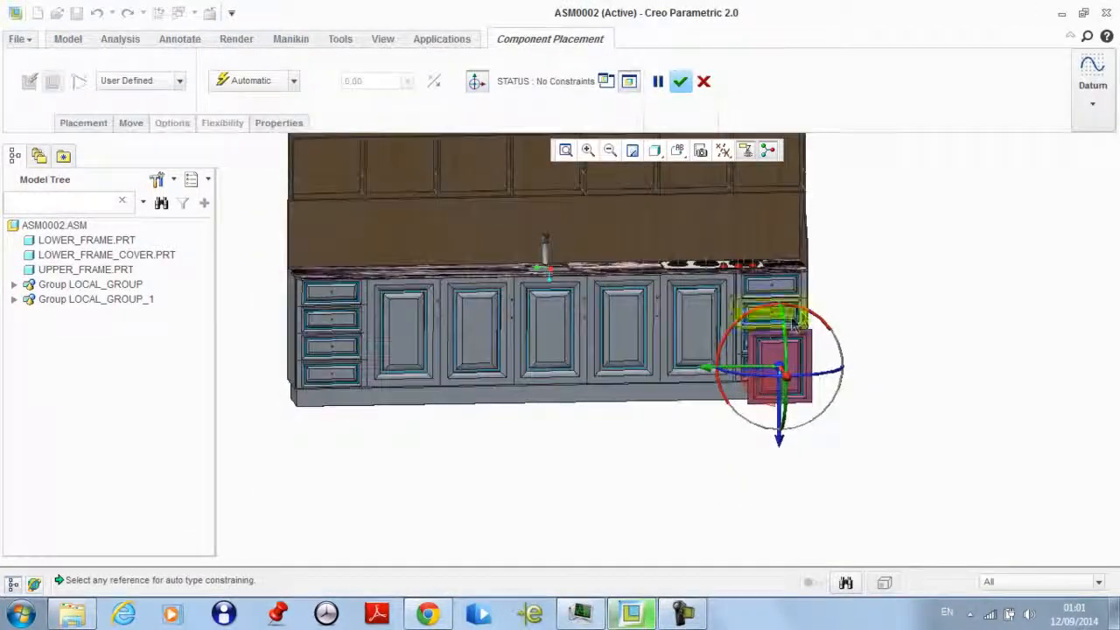
Rotate the upper door about a quarter turn and move it up above the upper frame
scroll(716, 344, "up", 4)
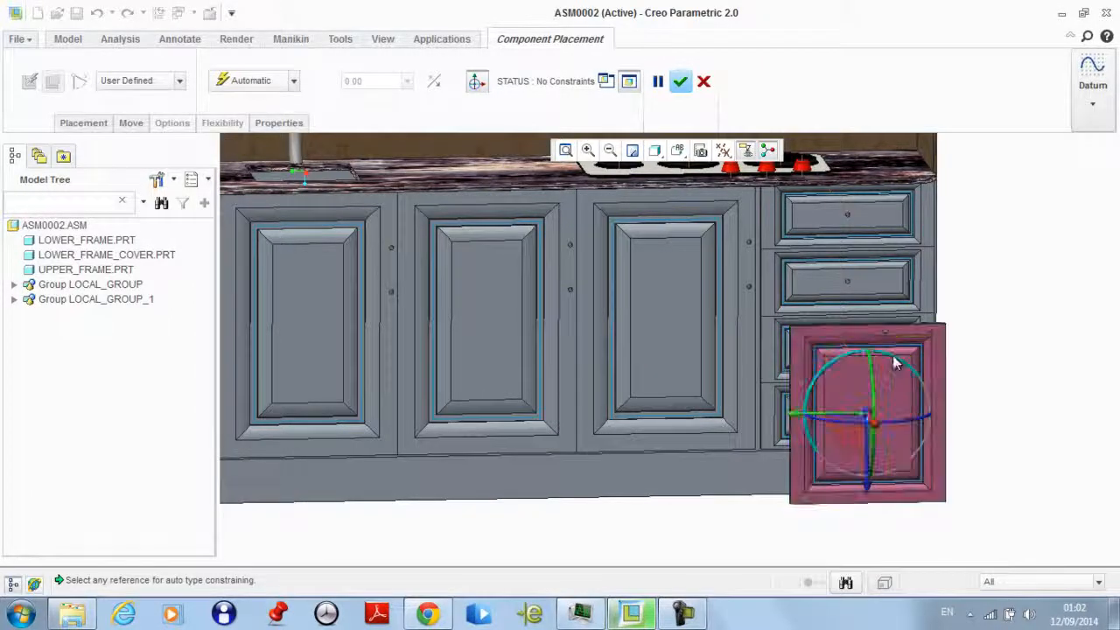
left_click_drag(895, 362, 962, 461)
scroll(963, 461, "down", 3)
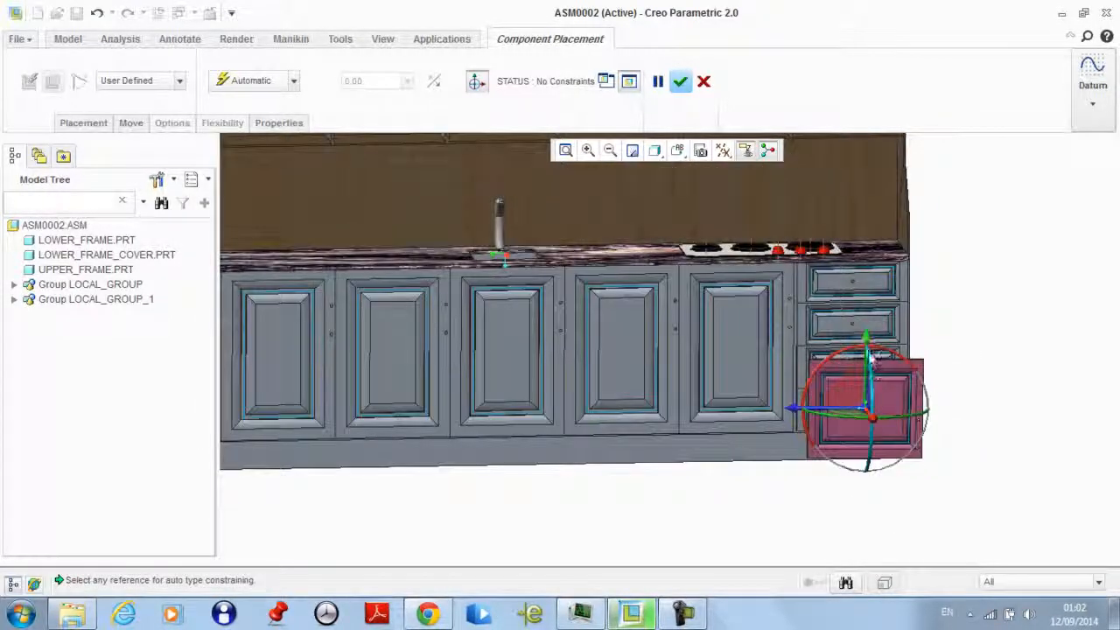
left_click_drag(866, 348, 866, 152)
scroll(912, 522, "down", 3)
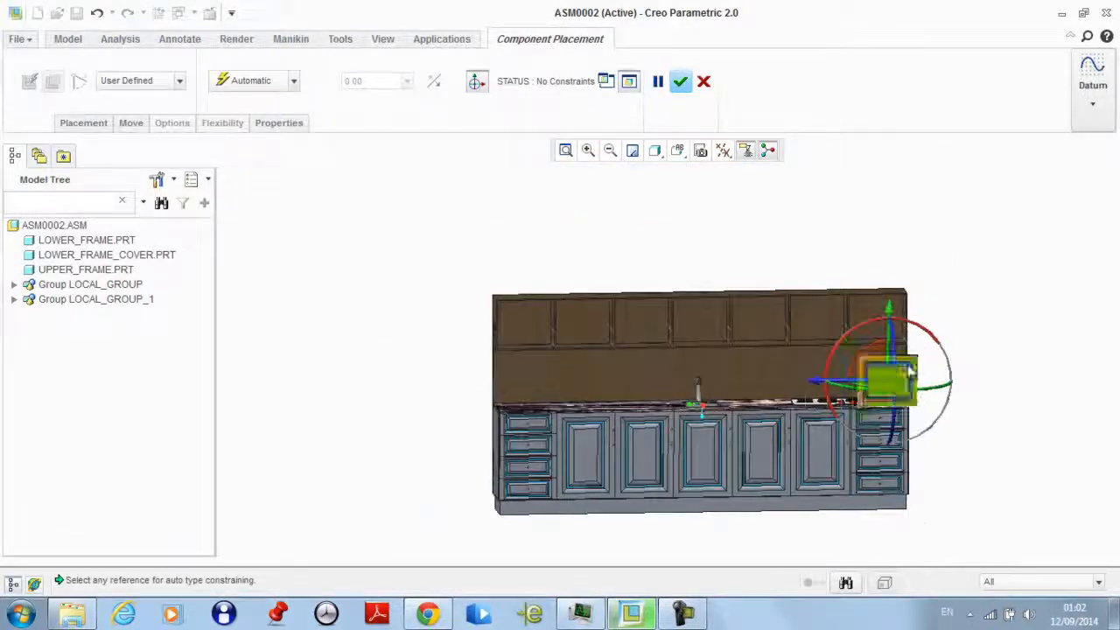
left_click_drag(891, 315, 885, 214)
Make the upper door's side face coincident with the upper frame's left side face
middle_click_drag(886, 215, 835, 238)
scroll(834, 245, "up", 5)
left_click(837, 300)
scroll(837, 300, "down", 5)
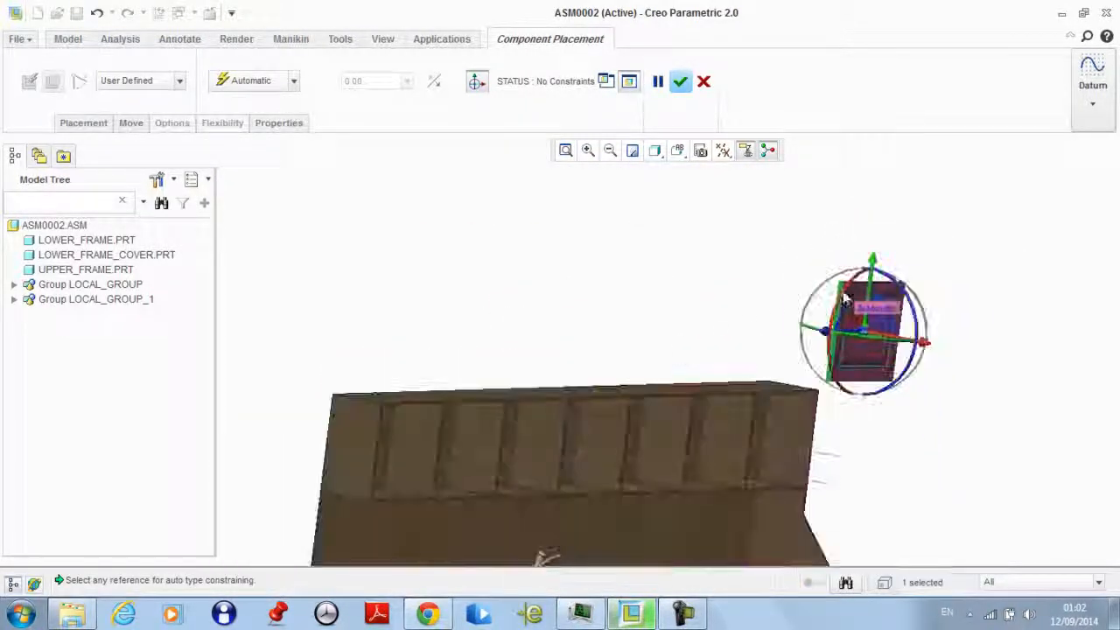
left_click(346, 440)
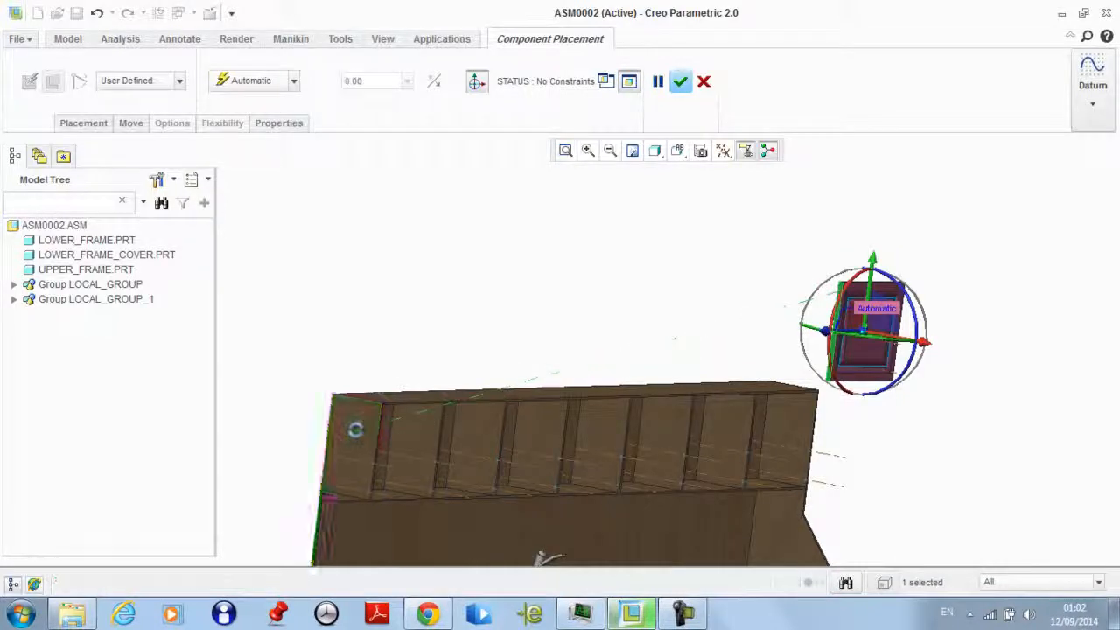
left_click(220, 84)
left_click(242, 157)
Make the upper door's top face coincident with the upper frame's top face
middle_click_drag(445, 280, 627, 479)
scroll(627, 479, "down", 5)
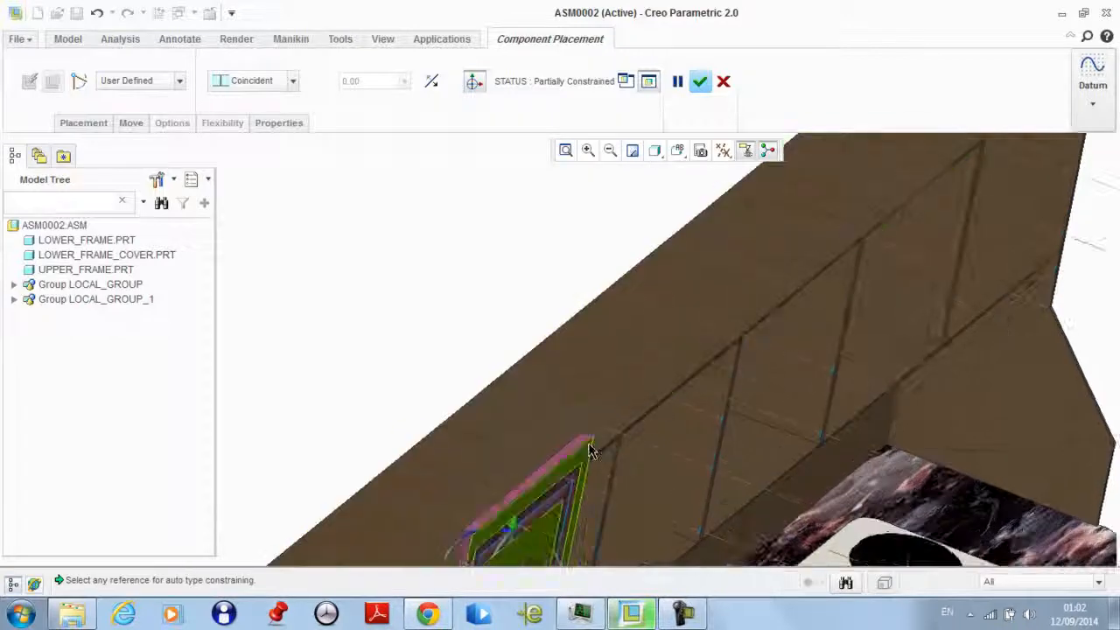
left_click(606, 399)
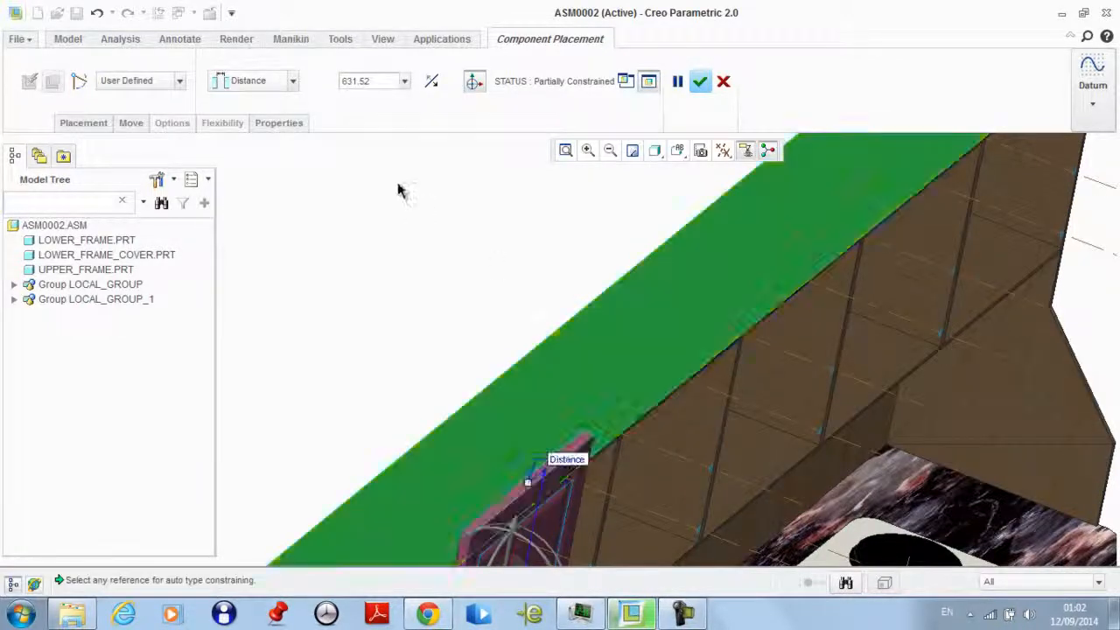
left_click(290, 81)
left_click(249, 155)
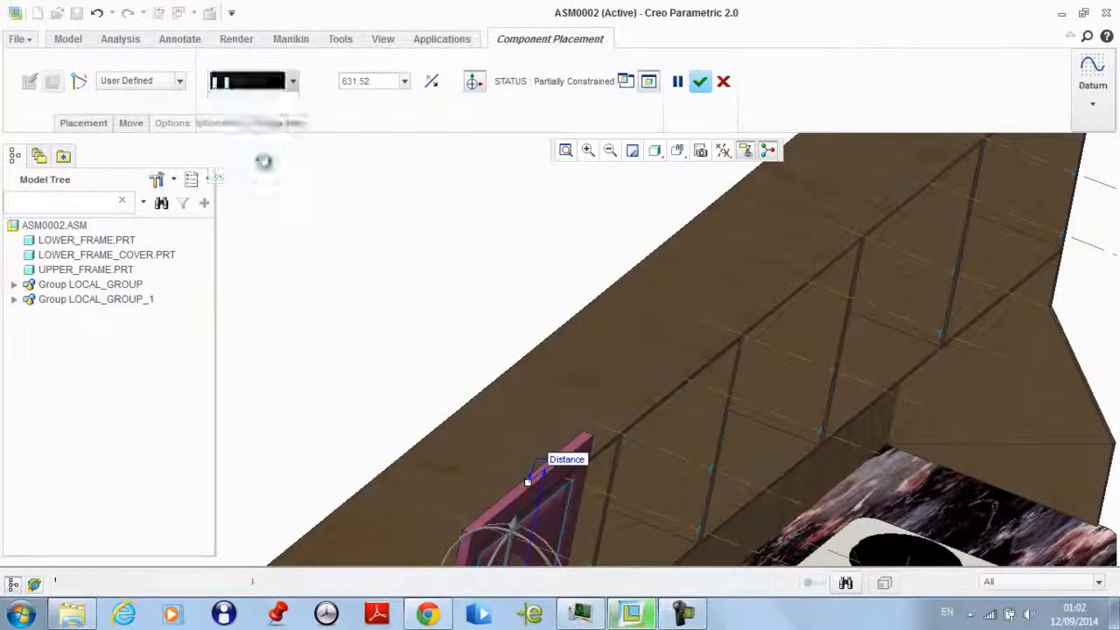
Pull the upper door away from the upper frame along its remaining free direction
scroll(578, 313, "up", 3)
scroll(662, 441, "up", 3)
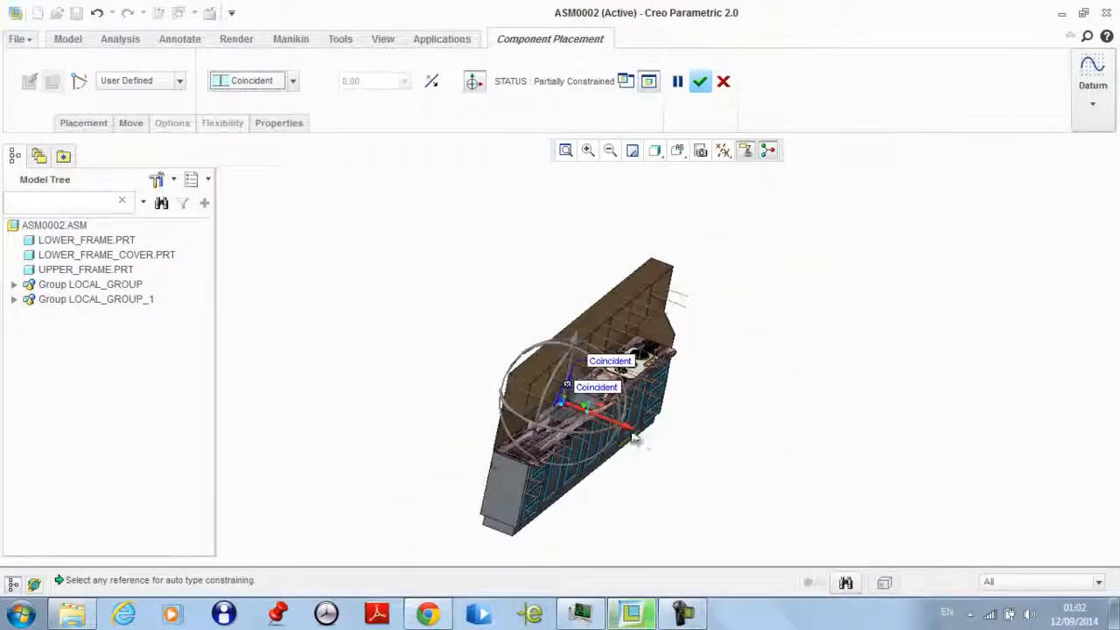
left_click_drag(634, 439, 875, 507)
scroll(875, 507, "down", 4)
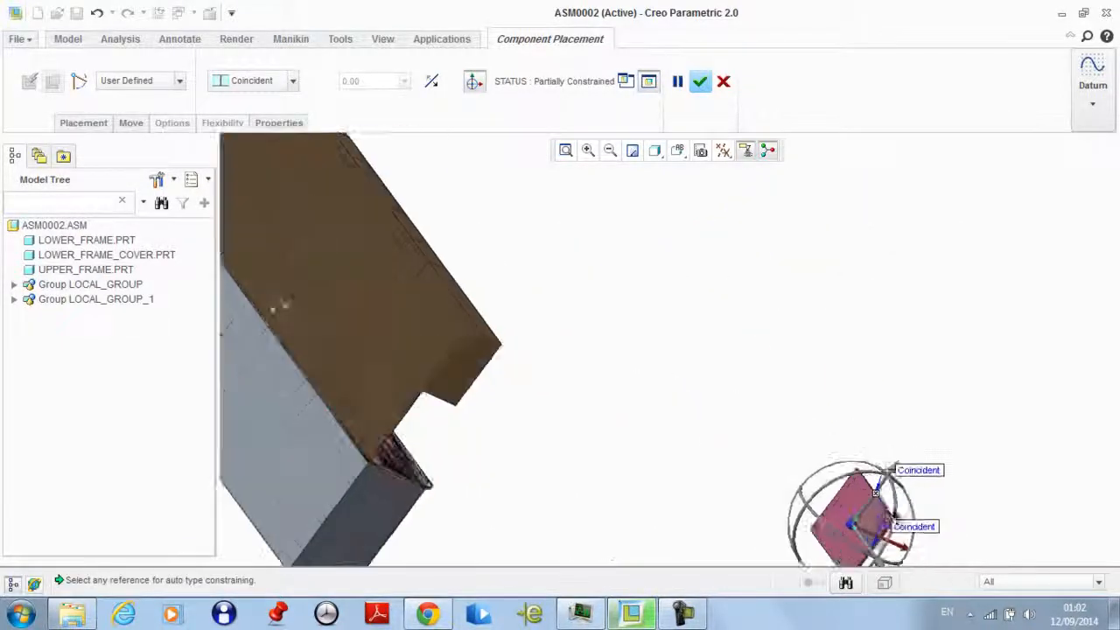
Make the upper door's back face coincident with the upper frame's front face and accept the placement
left_click(853, 508)
middle_click_drag(767, 429, 665, 437)
scroll(429, 482, "down", 6)
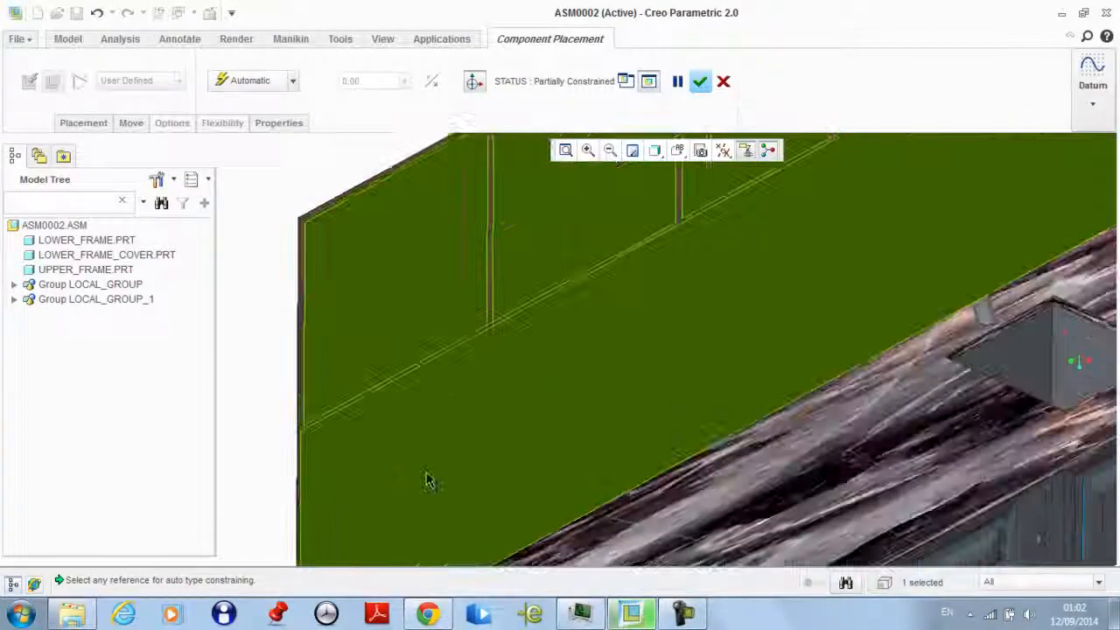
scroll(428, 481, "up", 4)
left_click(430, 468)
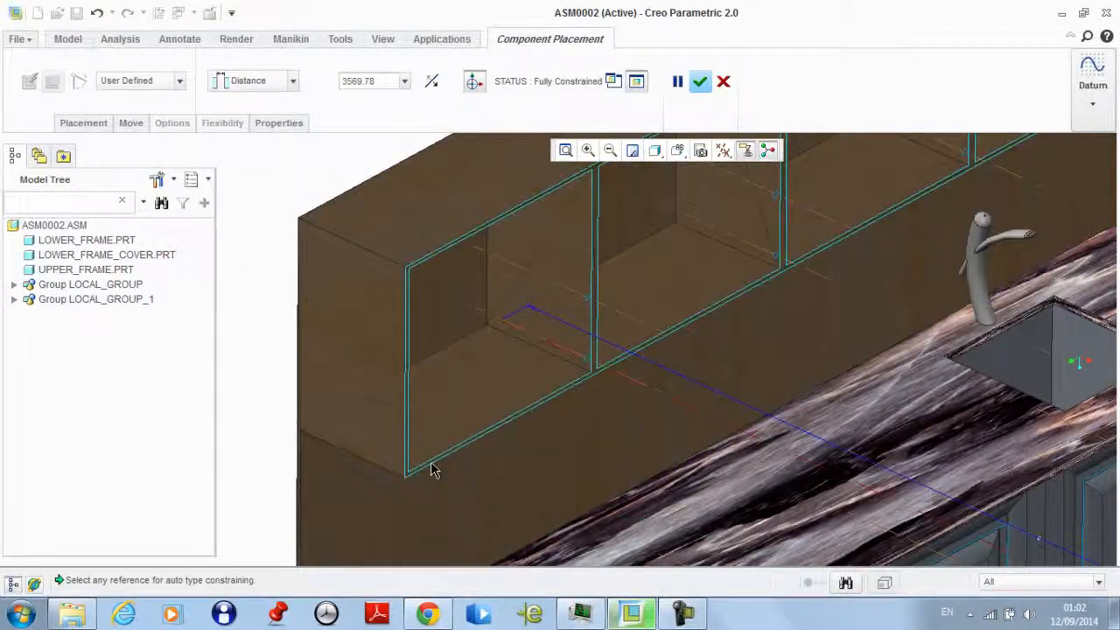
left_click(280, 82)
left_click(254, 155)
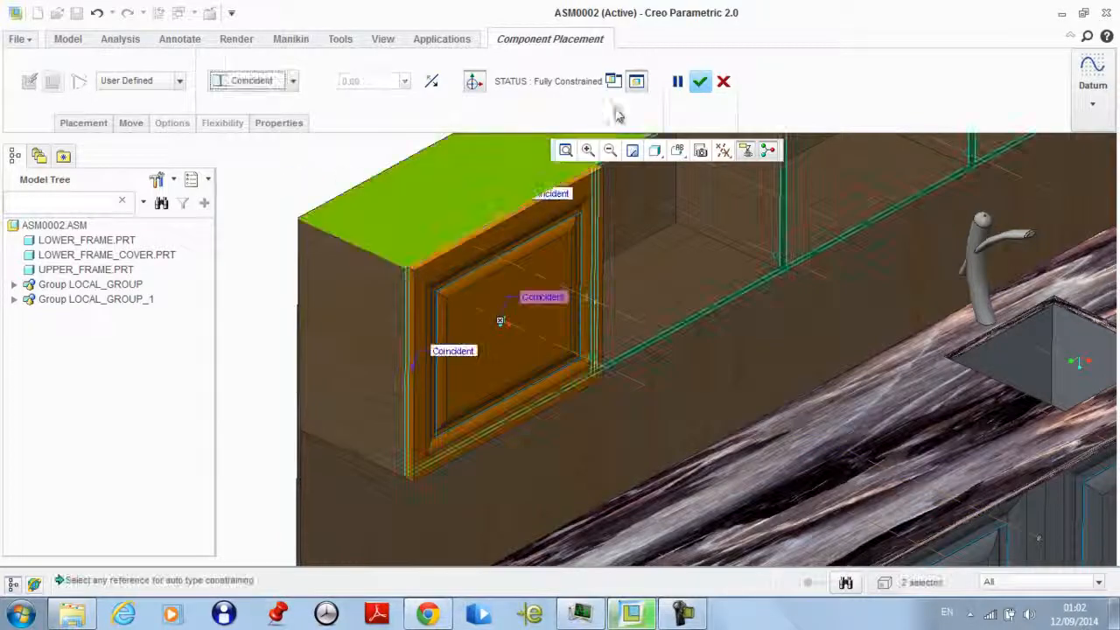
left_click(700, 81)
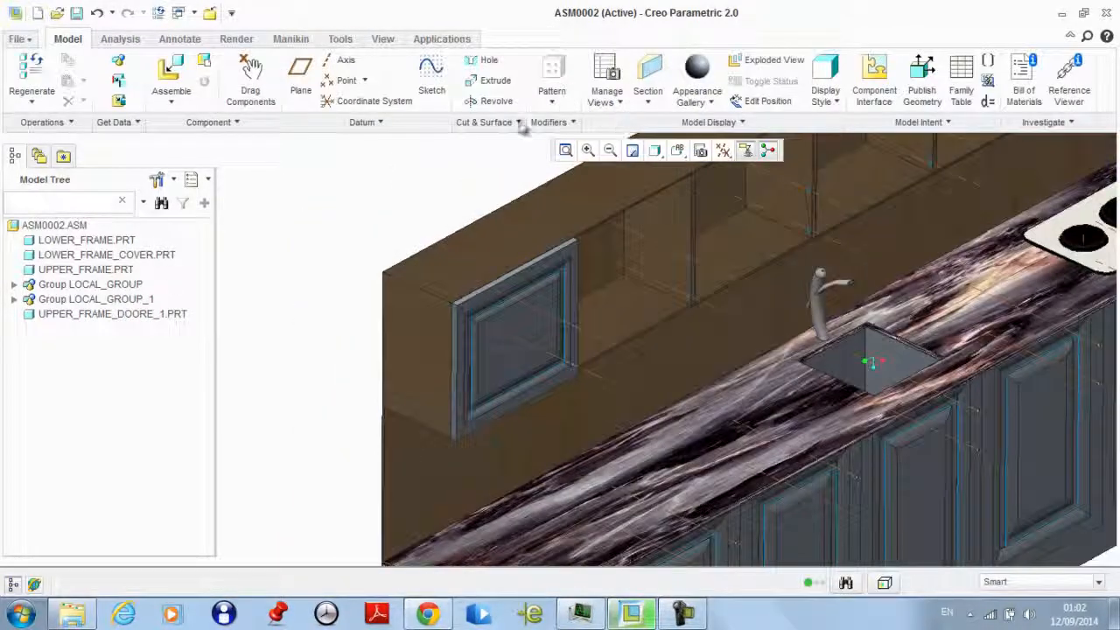
Create a direction pattern of the upper door along a horizontal edge of the upper frame, giving seven doors
left_click(81, 317)
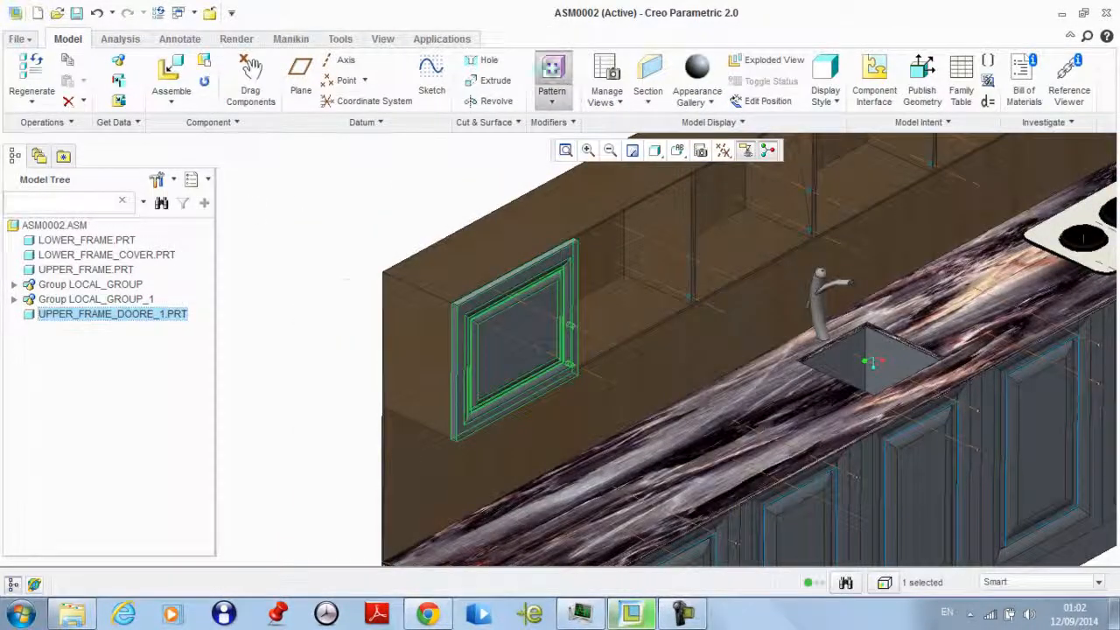
left_click(553, 79)
left_click(46, 81)
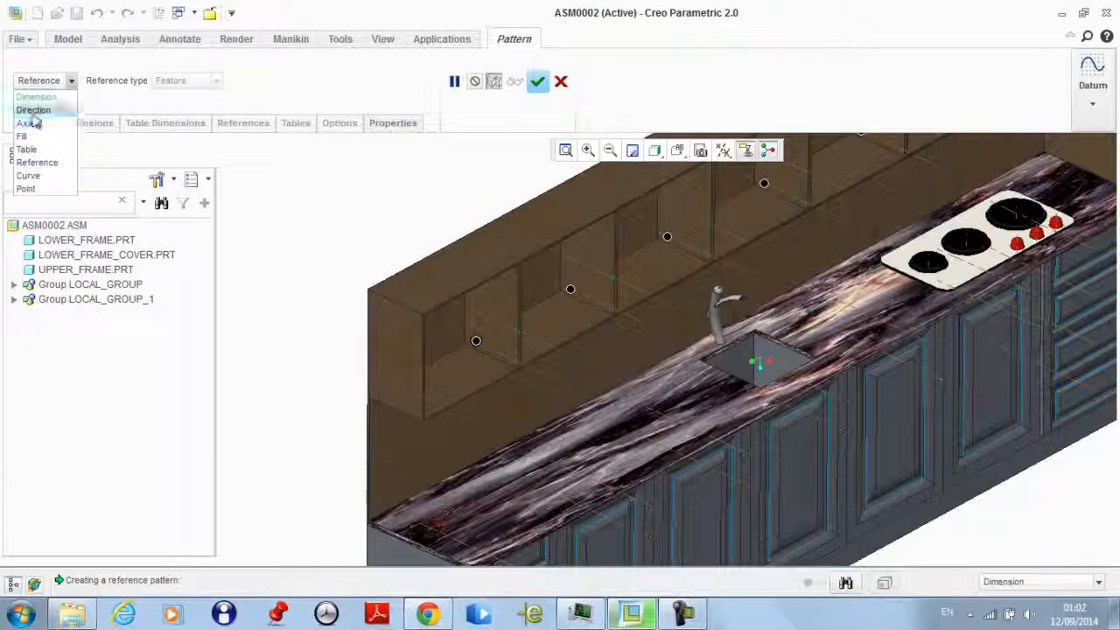
left_click(33, 111)
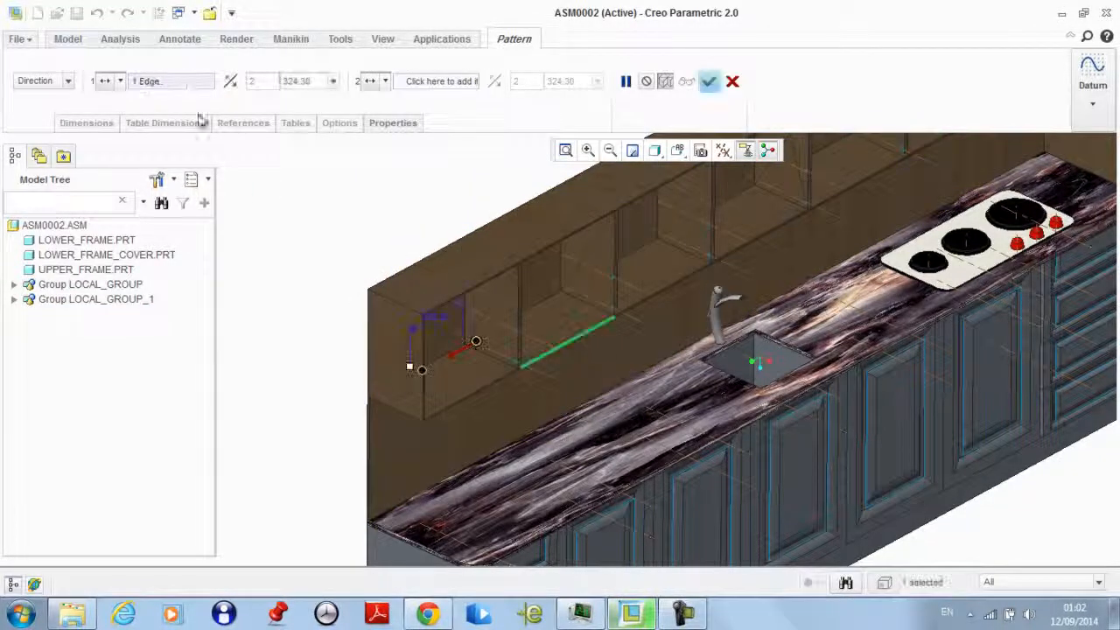
left_click(709, 81)
middle_click_drag(546, 300, 451, 284)
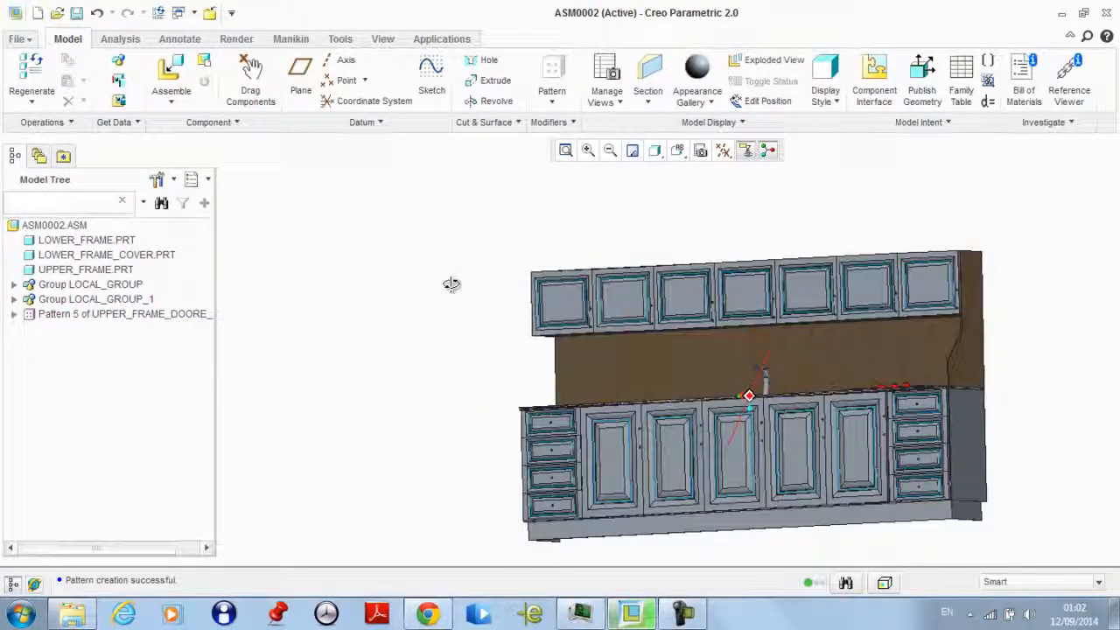
Group the pattern of upper doors
scroll(636, 437, "down", 4)
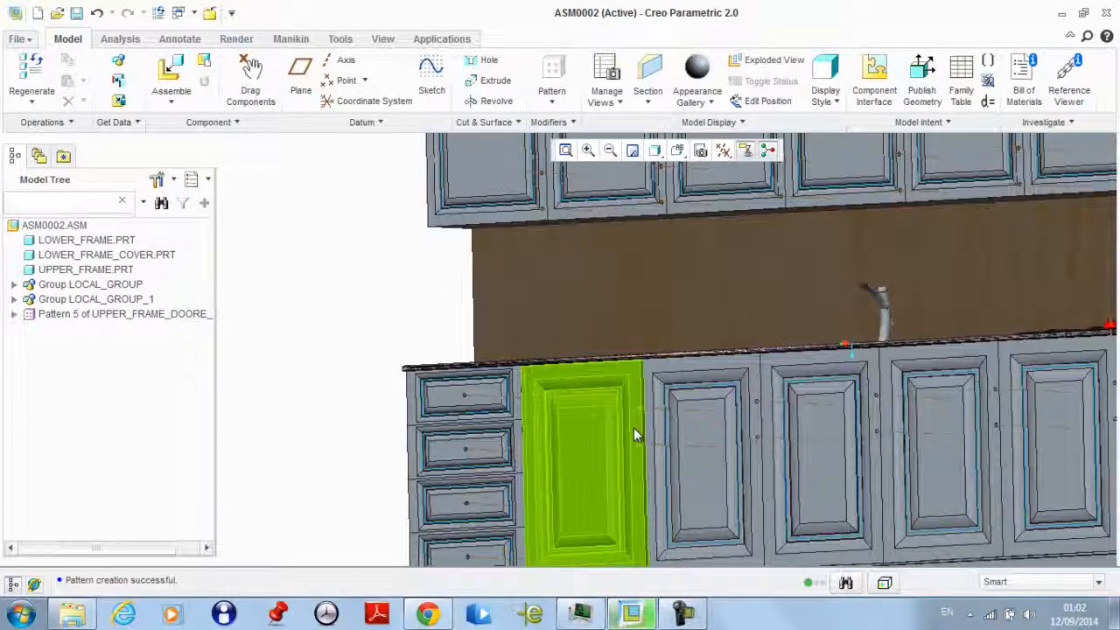
scroll(522, 395, "up", 3)
right_click(75, 317)
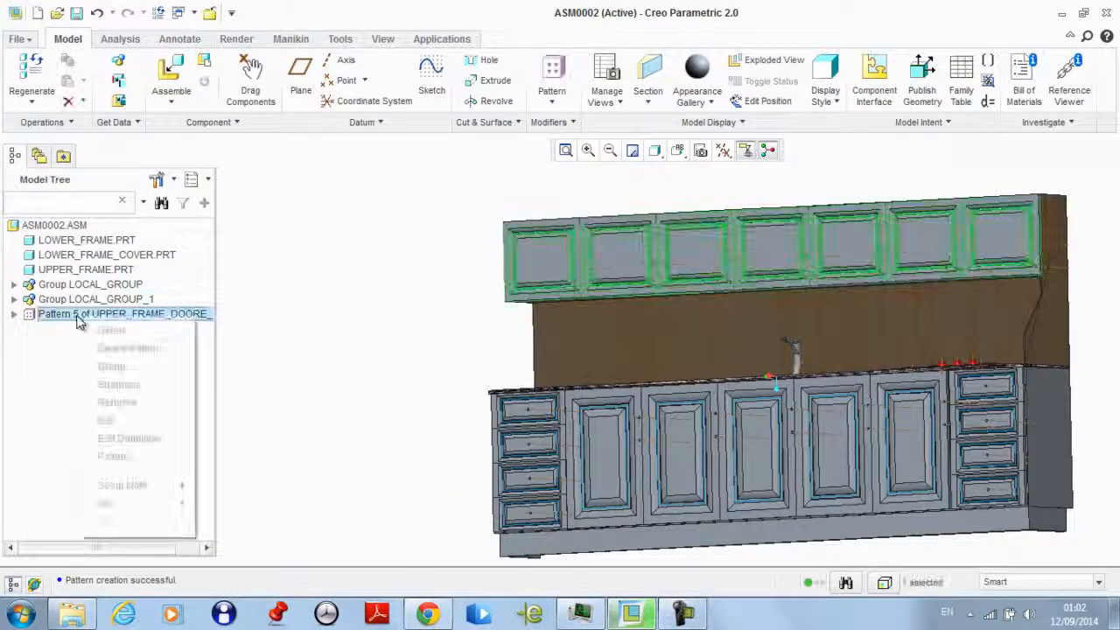
left_click(163, 367)
left_click(421, 326)
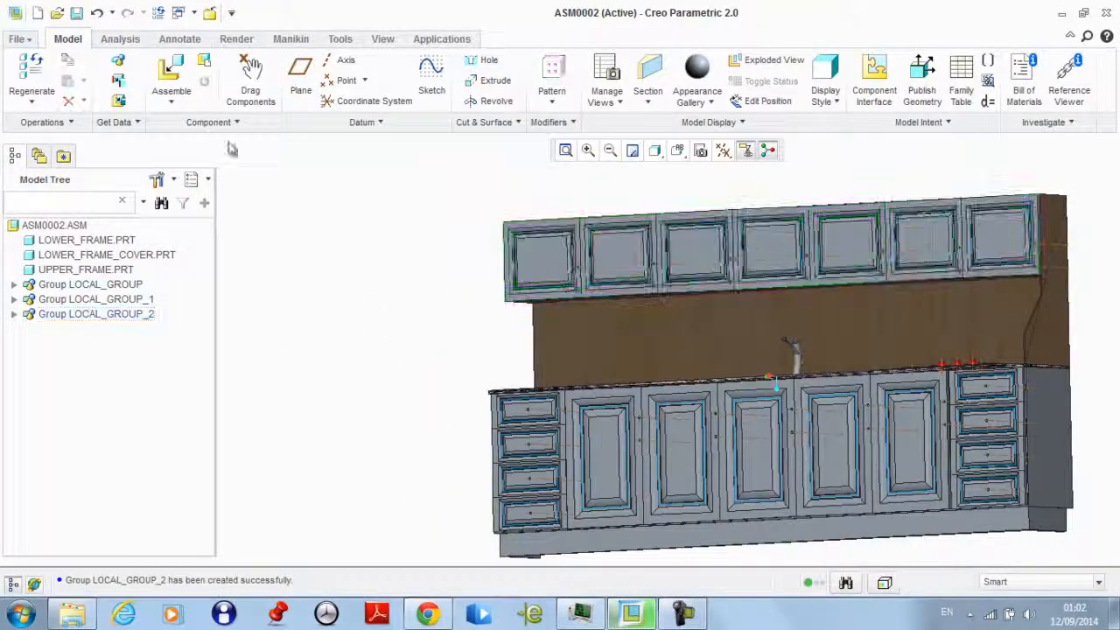
Bring lower_frame_doors_hand_1.prt from the kitchen folder into the assembly for placement
left_click(166, 77)
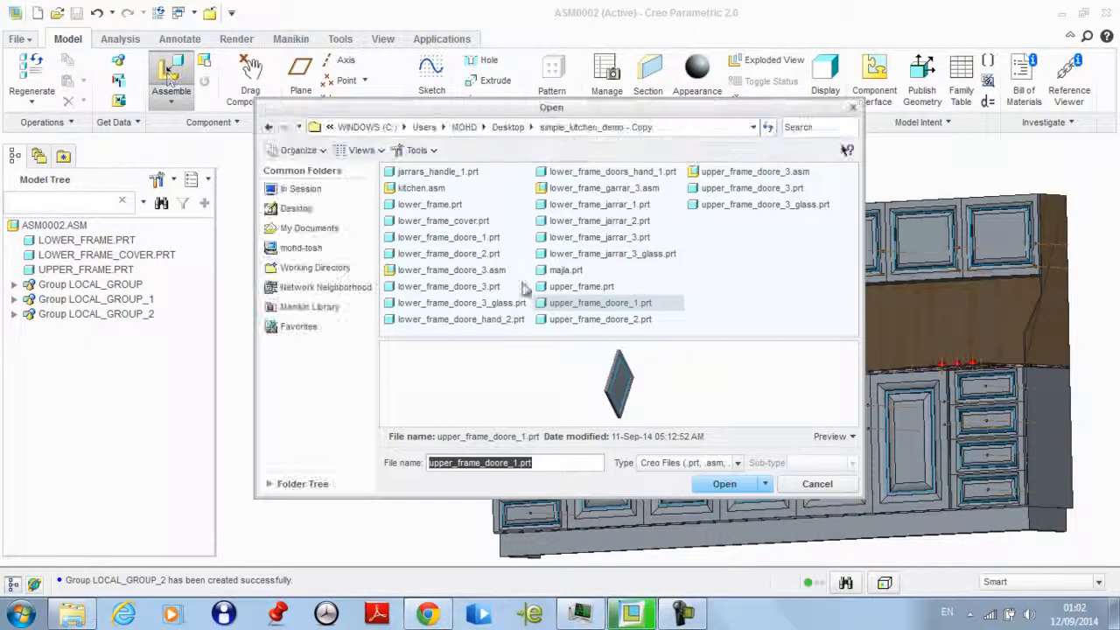
left_click(402, 175)
key("Down")
key("Down")
key("Down")
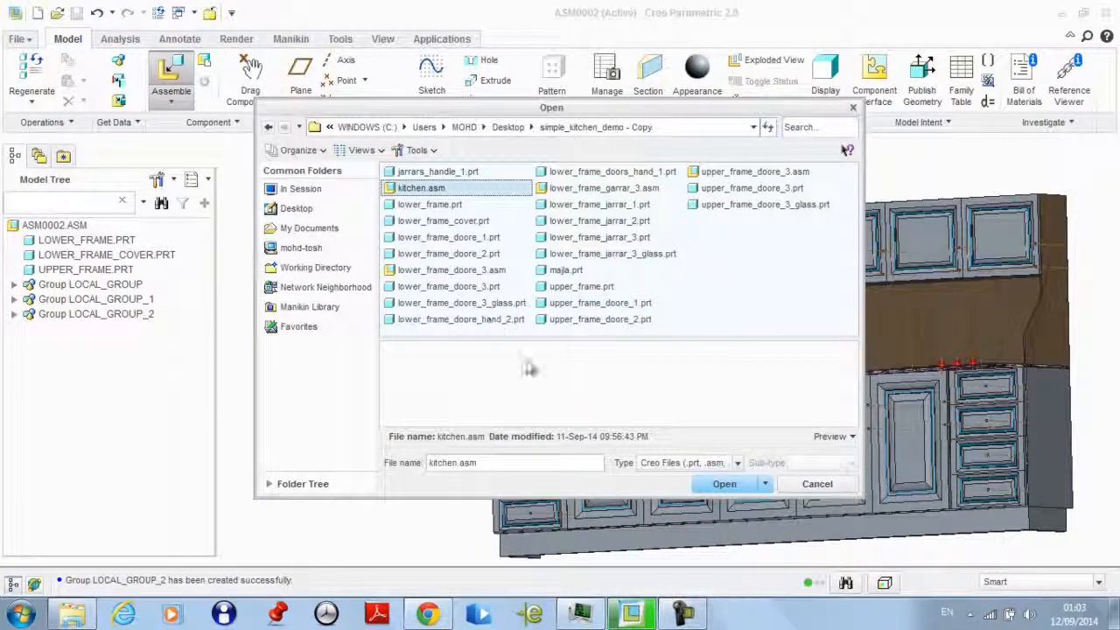
key("Down")
key("Down")
key("Down")
key("Down")
key("Down")
key("Down")
key("Down")
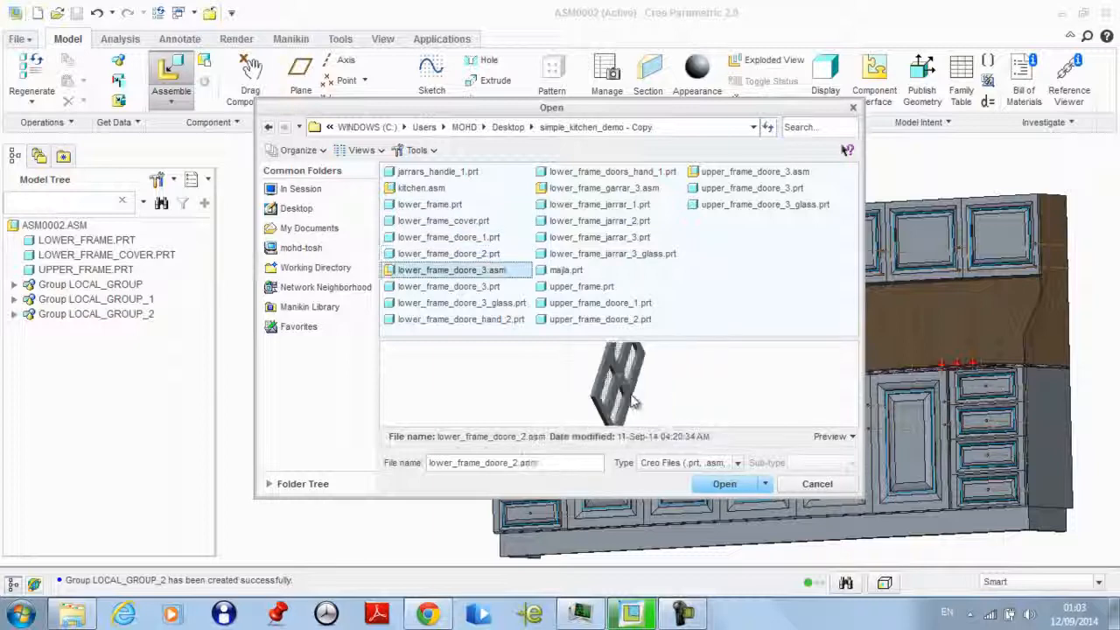
key("Down")
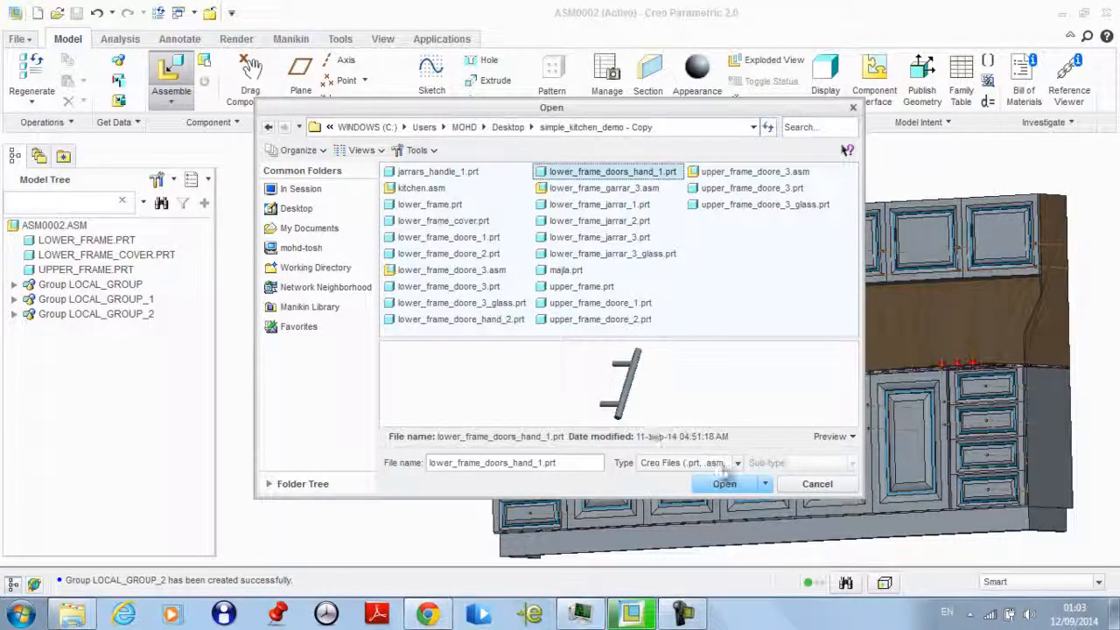
left_click(728, 488)
Move the door handle clear of the lower cabinets
scroll(449, 345, "up", 1)
scroll(1035, 387, "up", 2)
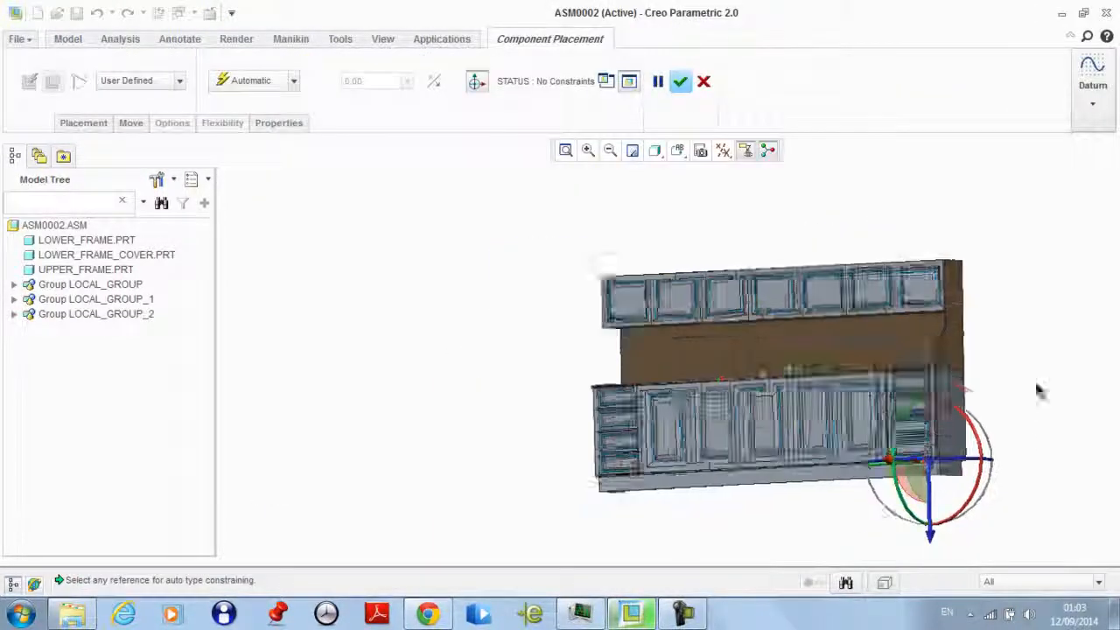
middle_click_drag(1022, 383, 988, 420)
left_click_drag(865, 510, 792, 518)
middle_click_drag(791, 518, 780, 429)
scroll(780, 429, "down", 3)
Pause the handle placement, hide the first door of the lower door pattern, and resume the placement
left_click(658, 80)
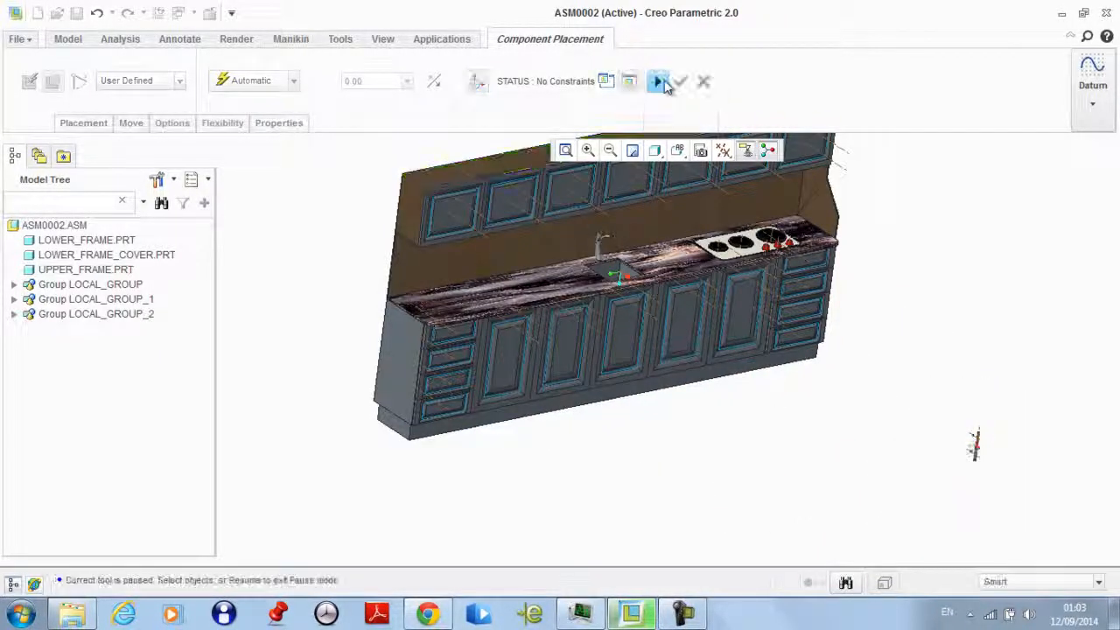
left_click(70, 286)
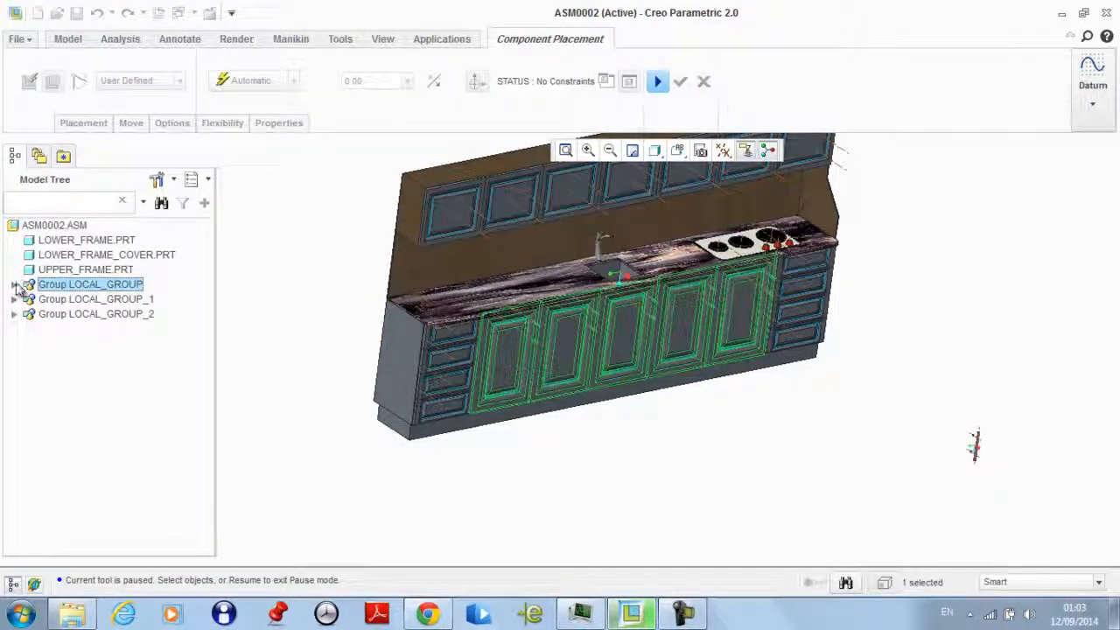
left_click(15, 284)
left_click(30, 299)
left_click(96, 313)
right_click(84, 315)
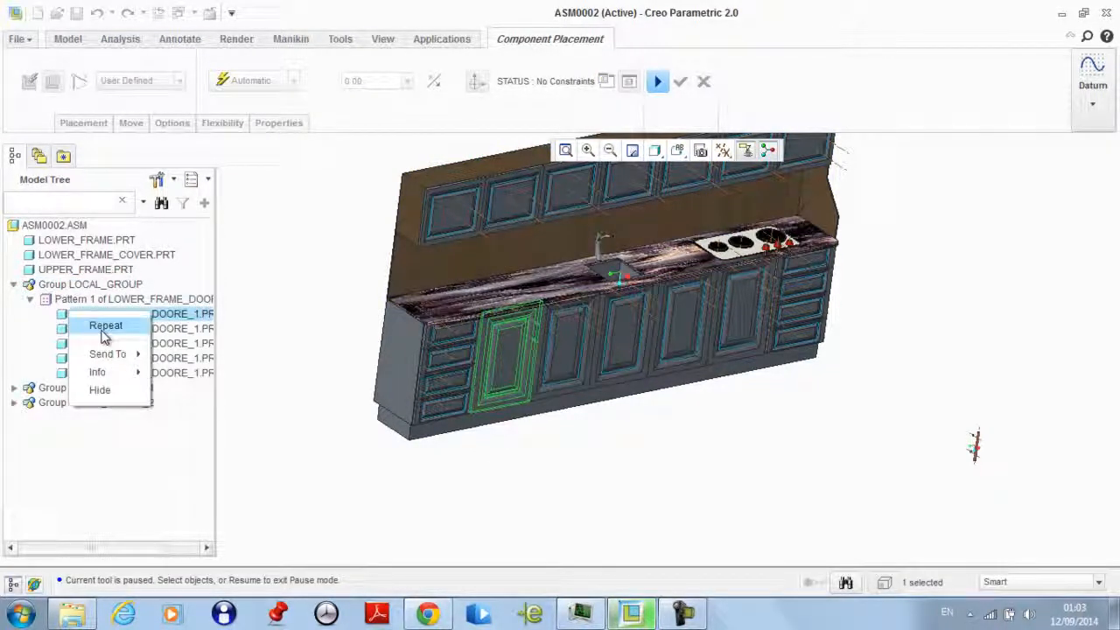
left_click(99, 390)
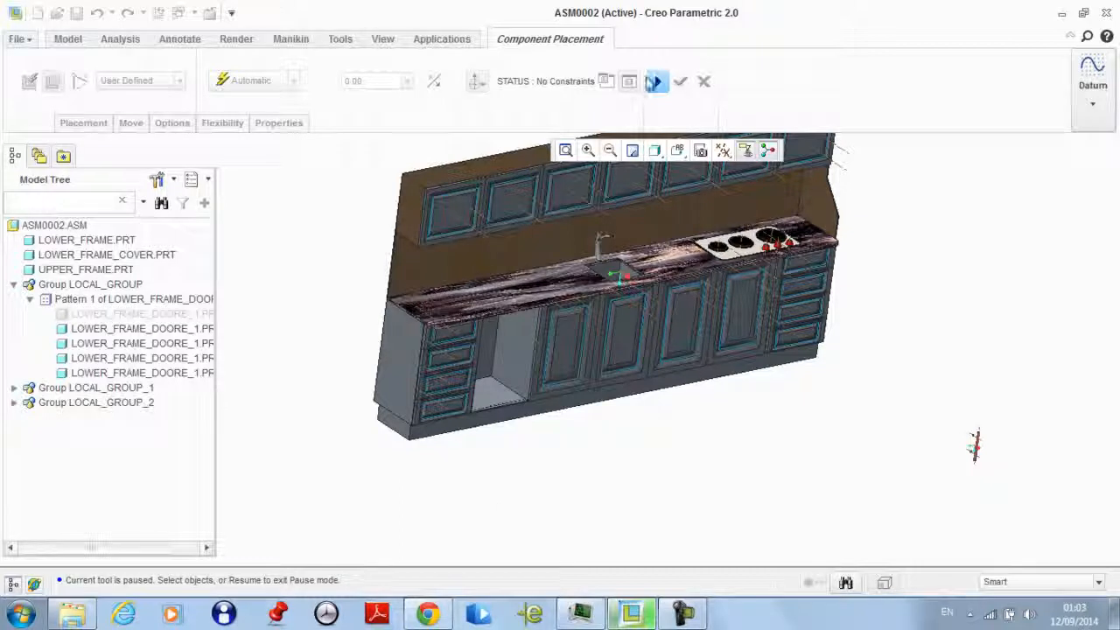
left_click(655, 82)
scroll(919, 428, "down", 5)
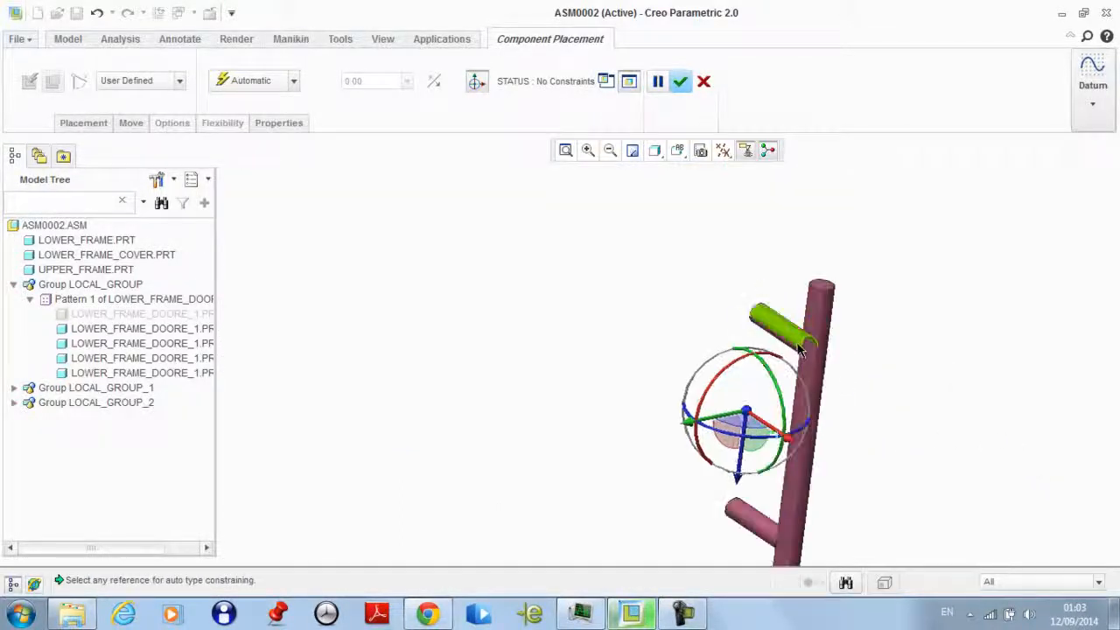
left_click(744, 151)
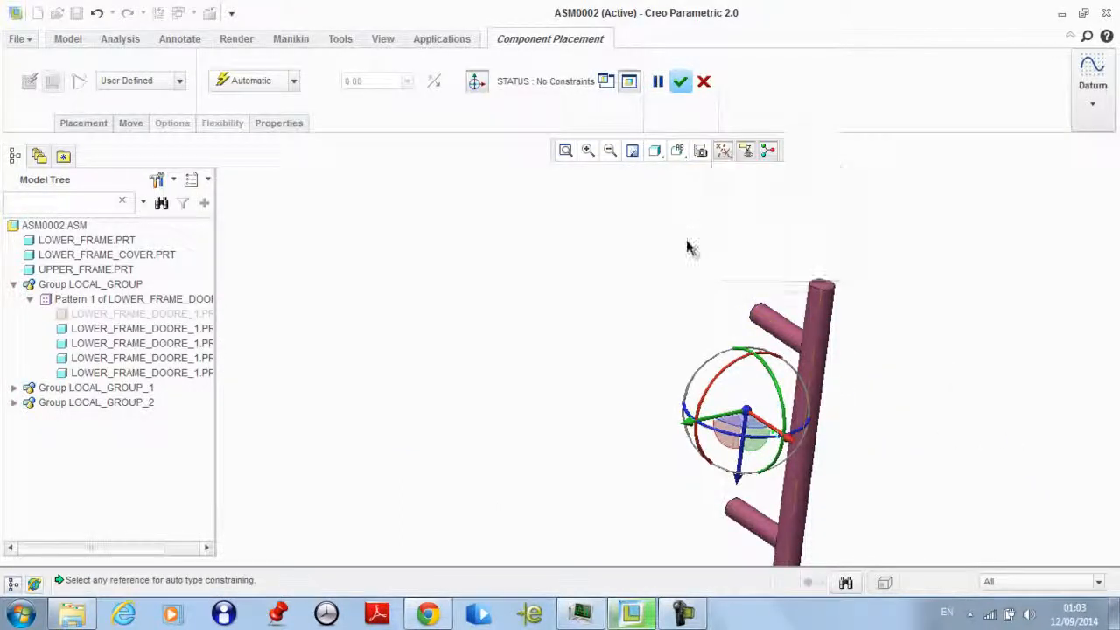
scroll(1033, 349, "up", 2)
middle_click(1025, 337)
scroll(1000, 350, "up", 6)
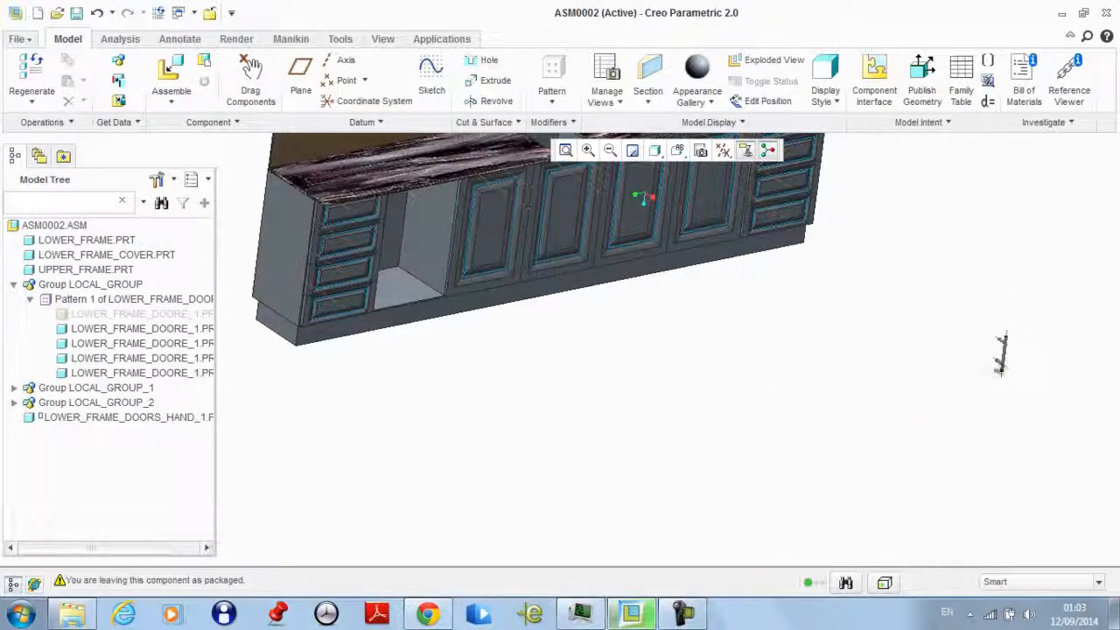
scroll(675, 303, "down", 4)
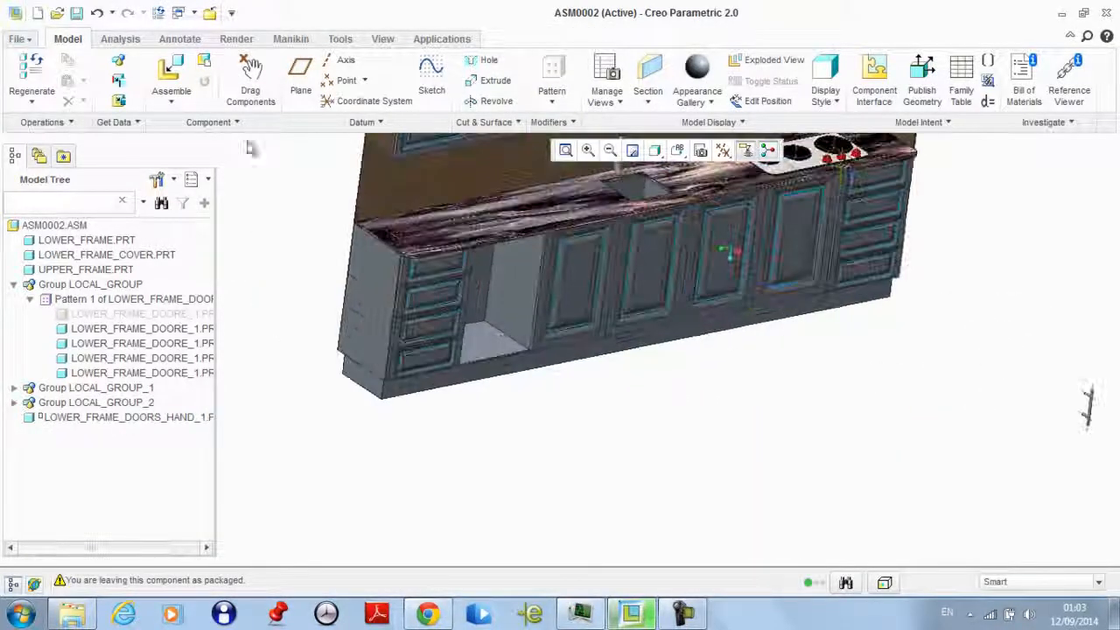
Edit the handle's definition and make its upper arm's axis coincident with the upper handle-hole axis at the open lower bay
right_click(48, 421)
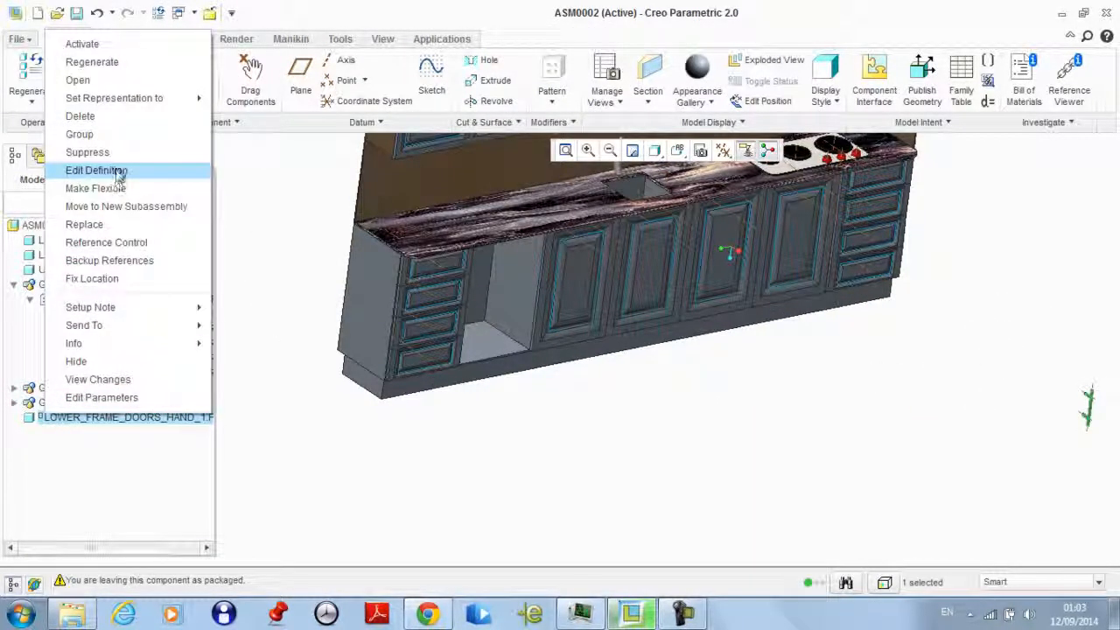
left_click(131, 170)
scroll(795, 398, "up", 2)
scroll(892, 397, "down", 5)
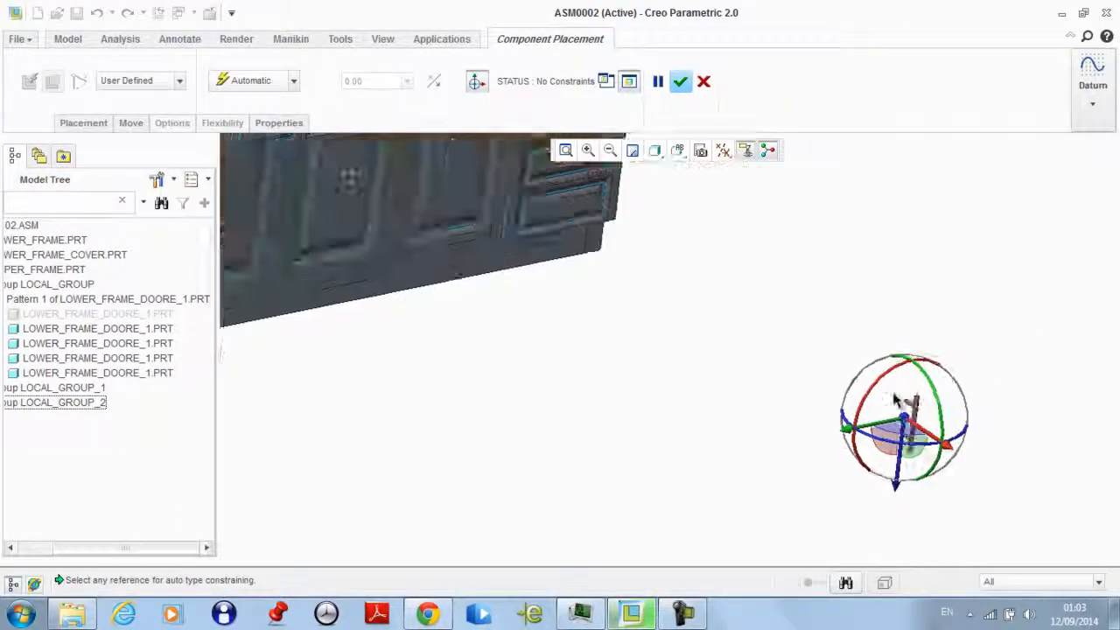
left_click(972, 430)
scroll(974, 427, "up", 4)
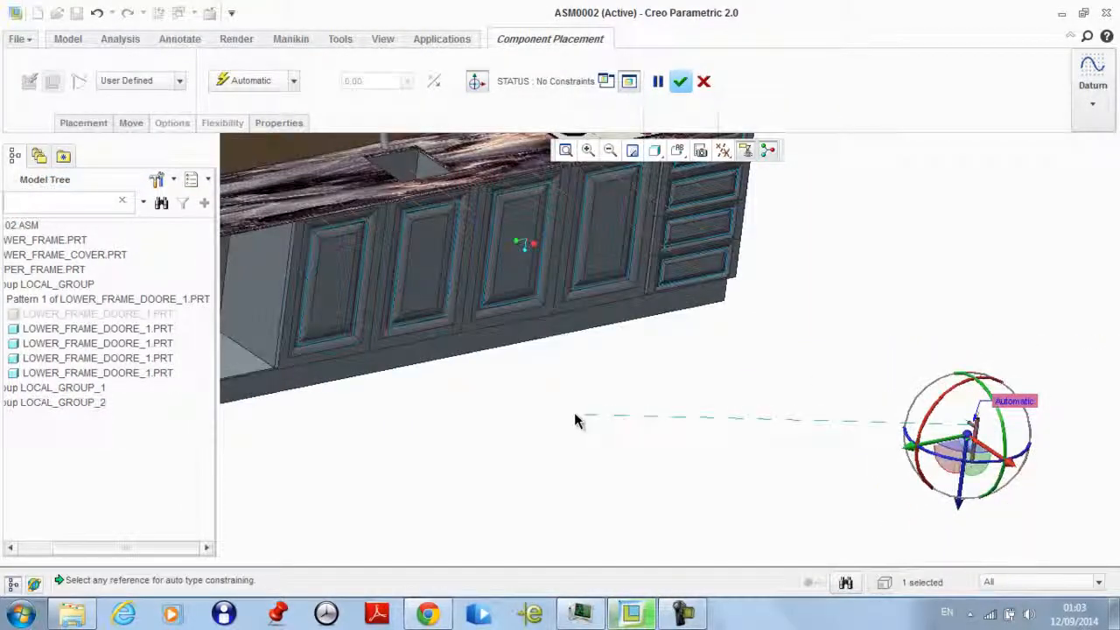
scroll(575, 420, "up", 2)
scroll(385, 325, "down", 3)
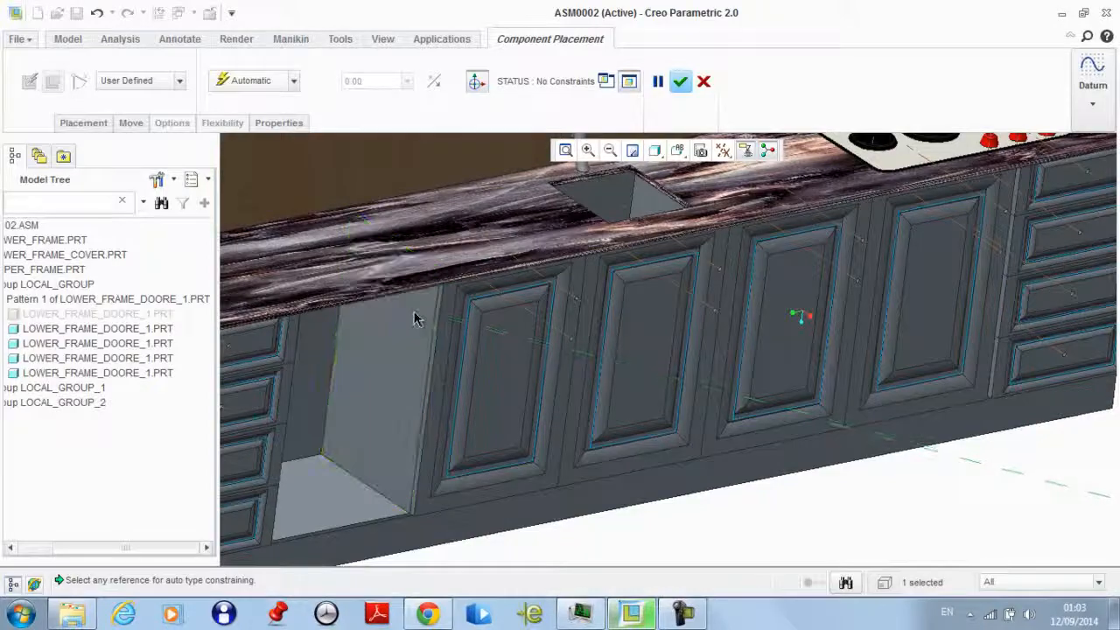
left_click(412, 315)
left_click(250, 80)
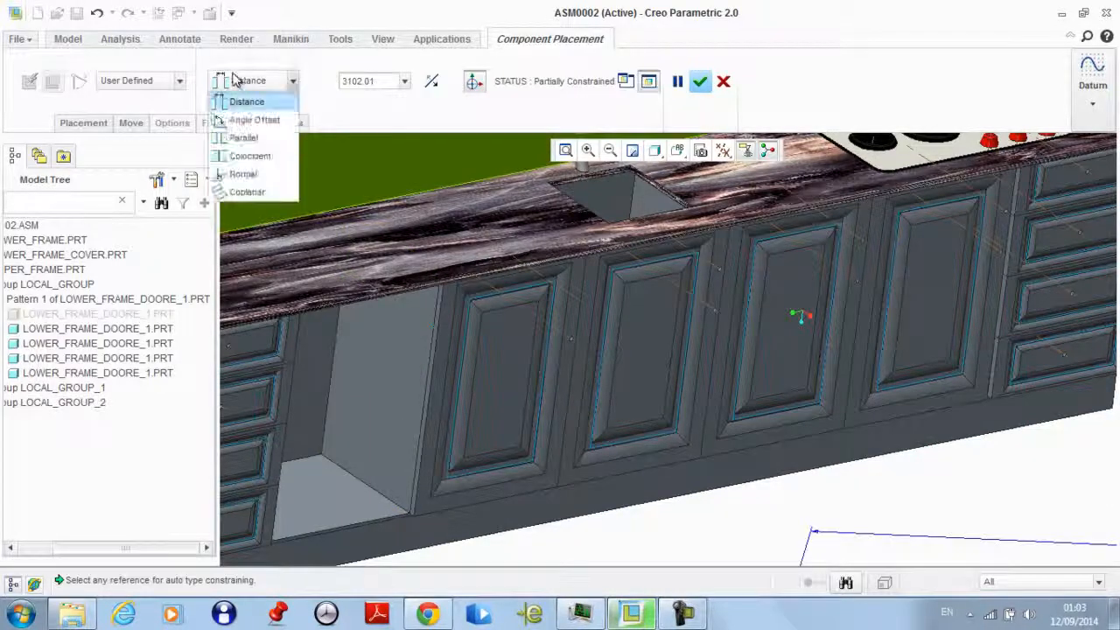
left_click(252, 157)
Make the handle's lower arm axis coincident with the lower handle-hole axis at the open lower bay
scroll(442, 271, "up", 3)
scroll(542, 407, "down", 2)
scroll(646, 437, "down", 5)
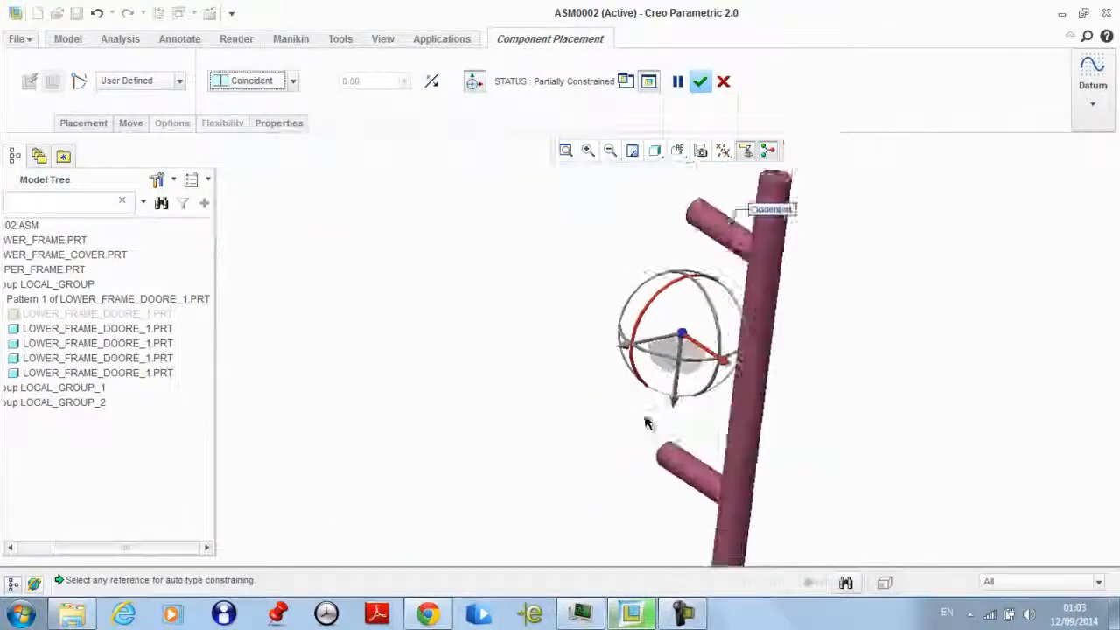
scroll(691, 482, "up", 5)
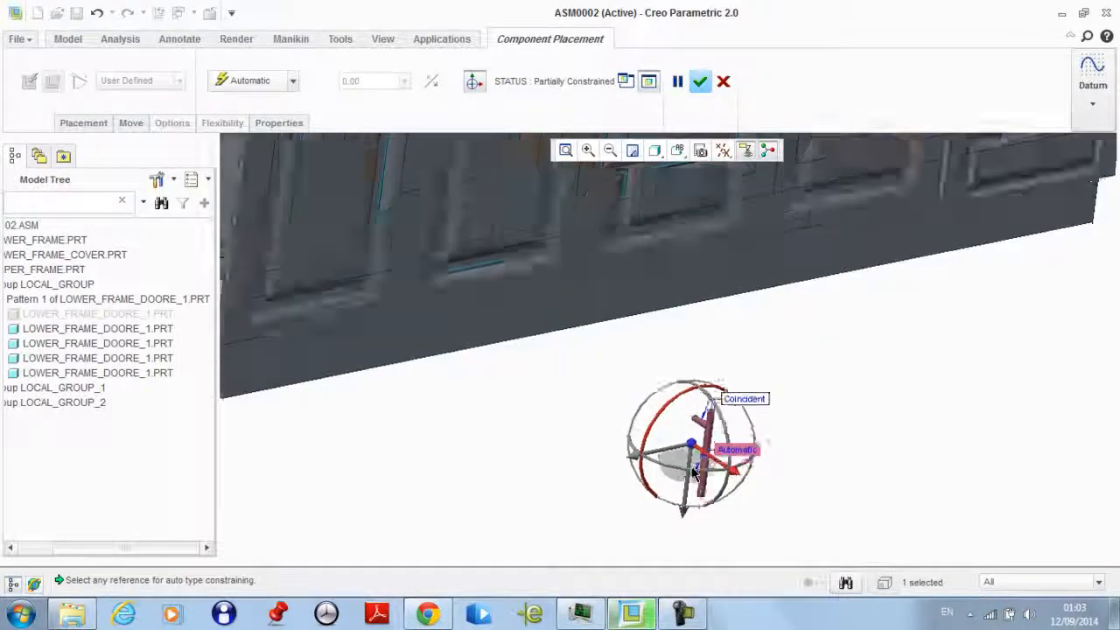
scroll(439, 311, "down", 3)
left_click(431, 291)
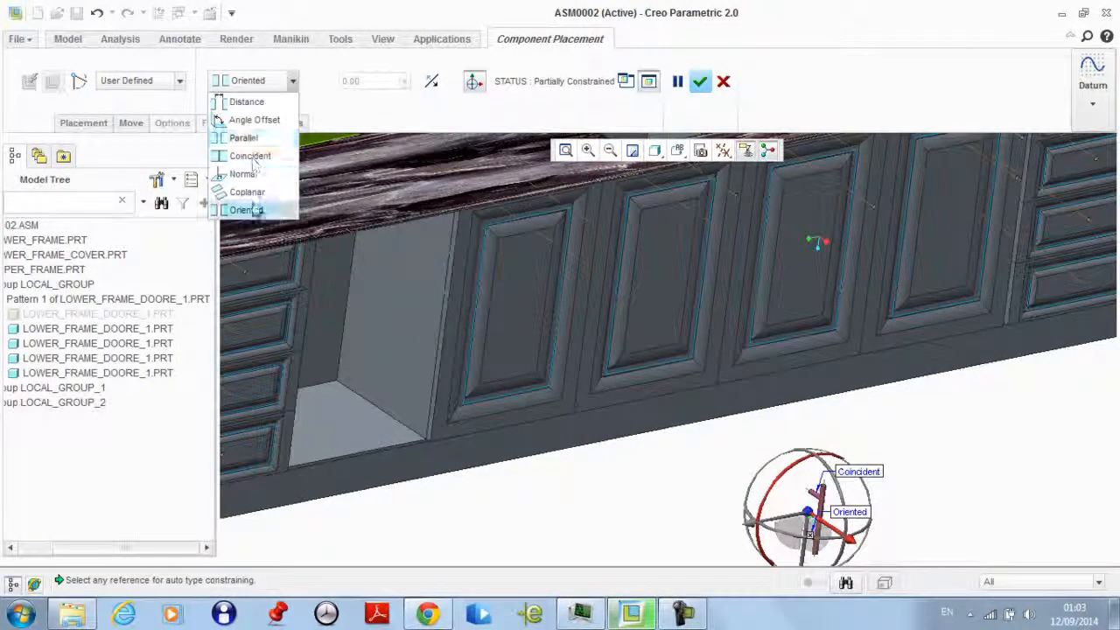
scroll(525, 332, "up", 3)
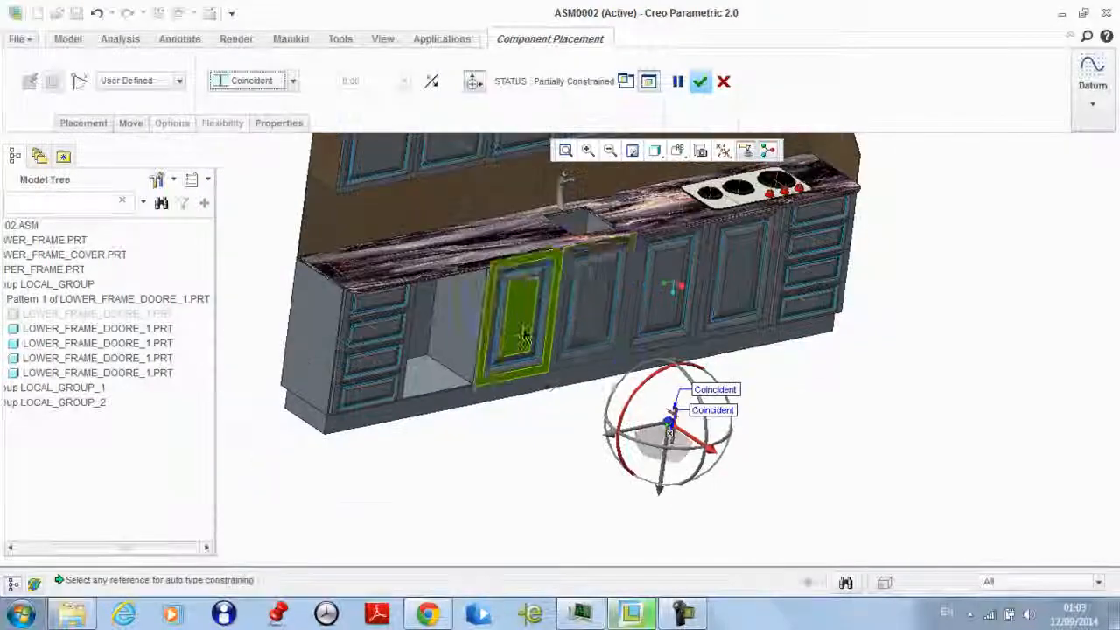
Make the handle arm's end face coincident with the lower frame's front face and accept the handle placement
middle_click_drag(575, 380, 700, 393)
scroll(880, 460, "down", 6)
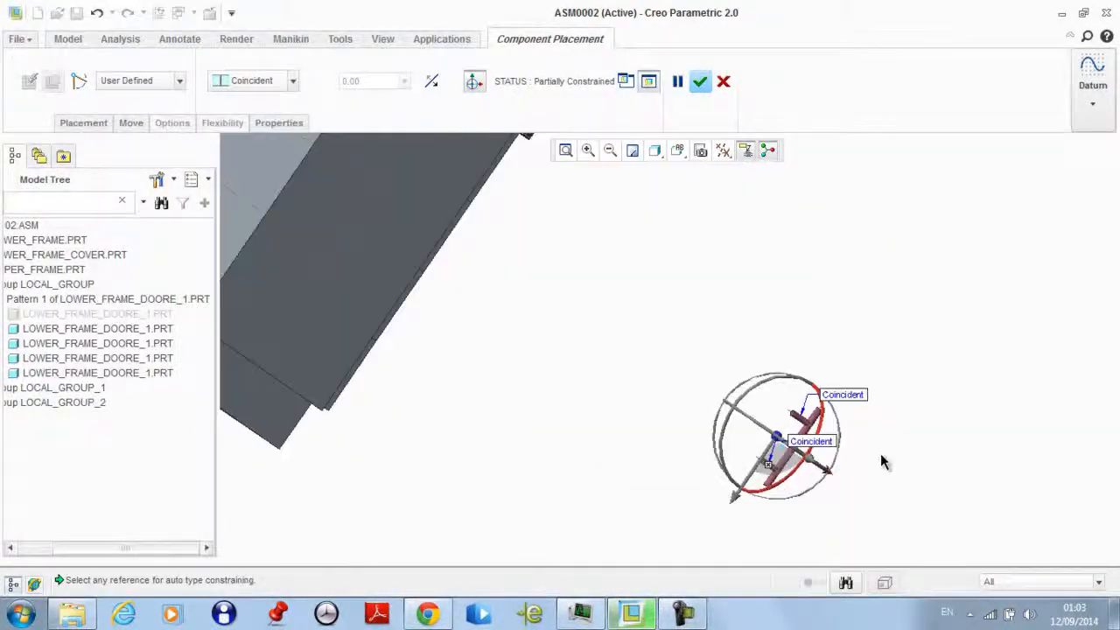
left_click(707, 433)
middle_click_drag(707, 433, 646, 271)
scroll(446, 272, "up", 10)
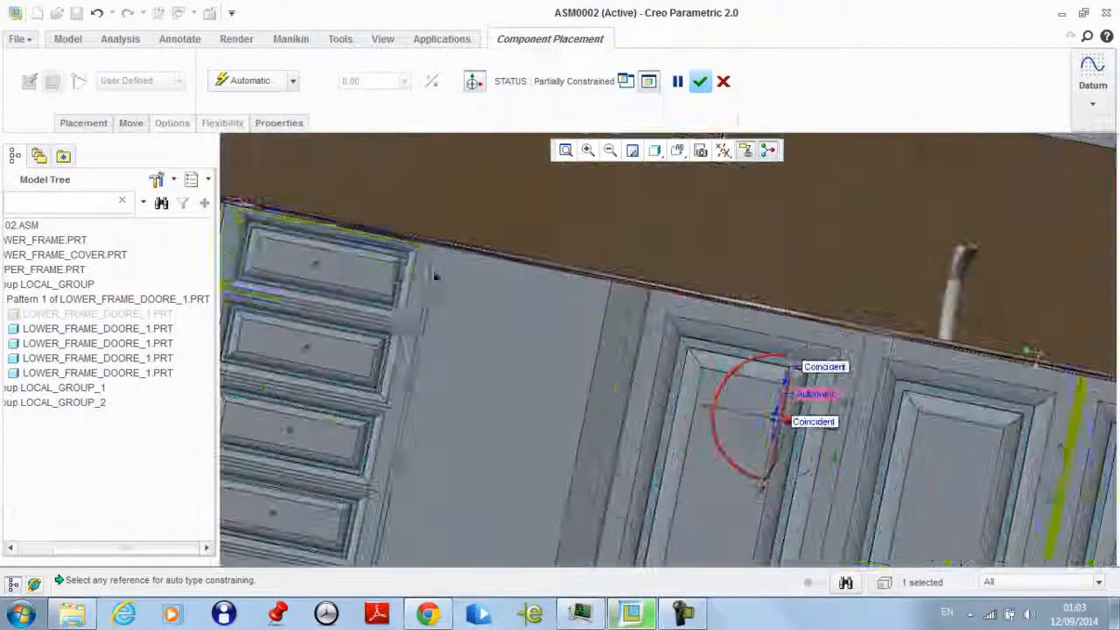
left_click(438, 287)
scroll(437, 287, "down", 5)
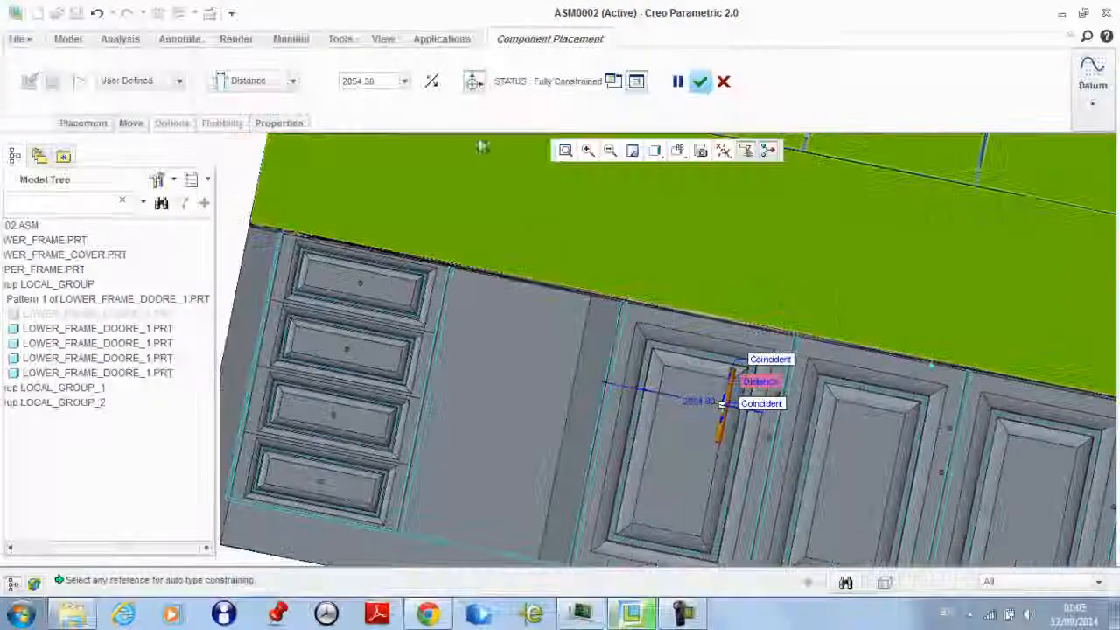
left_click(253, 80)
left_click(250, 155)
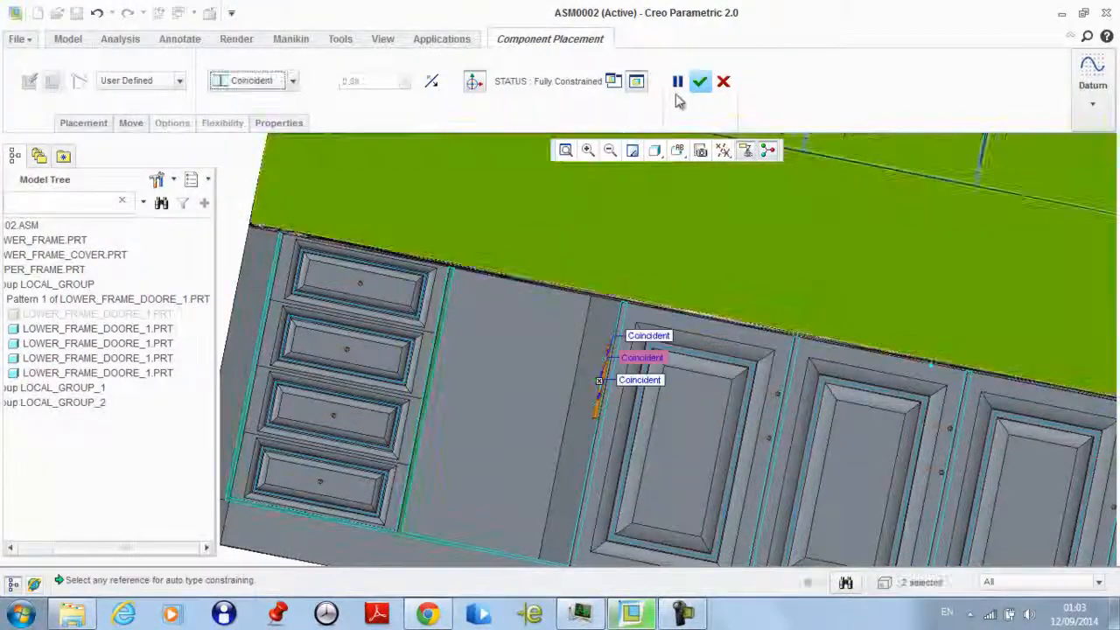
left_click(700, 81)
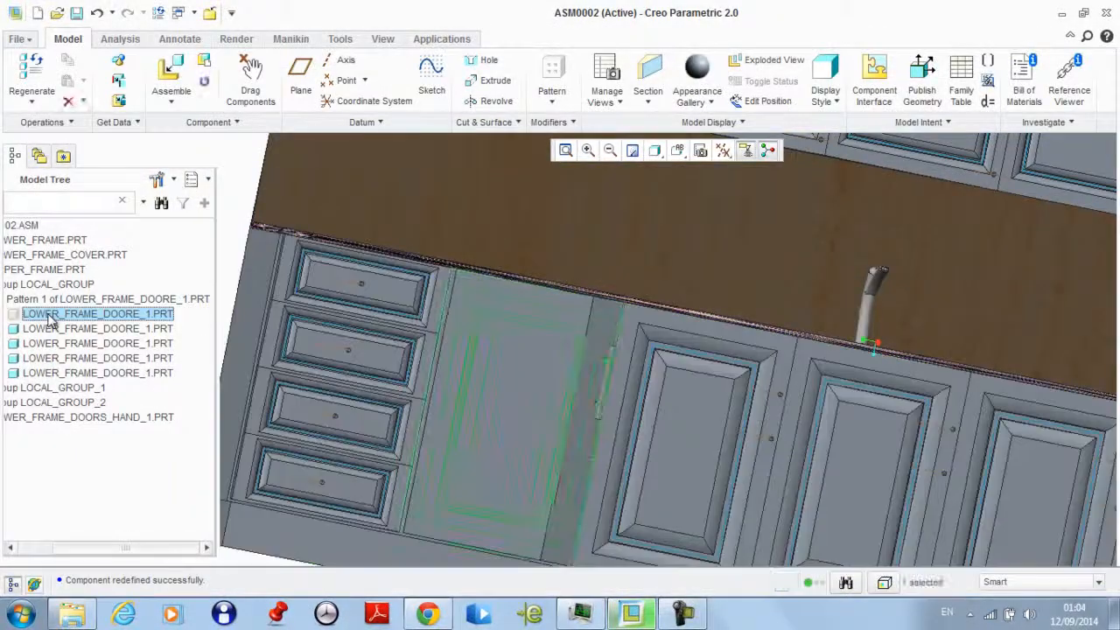
Unhide the first door of the lower door pattern
right_click(48, 317)
left_click(86, 332)
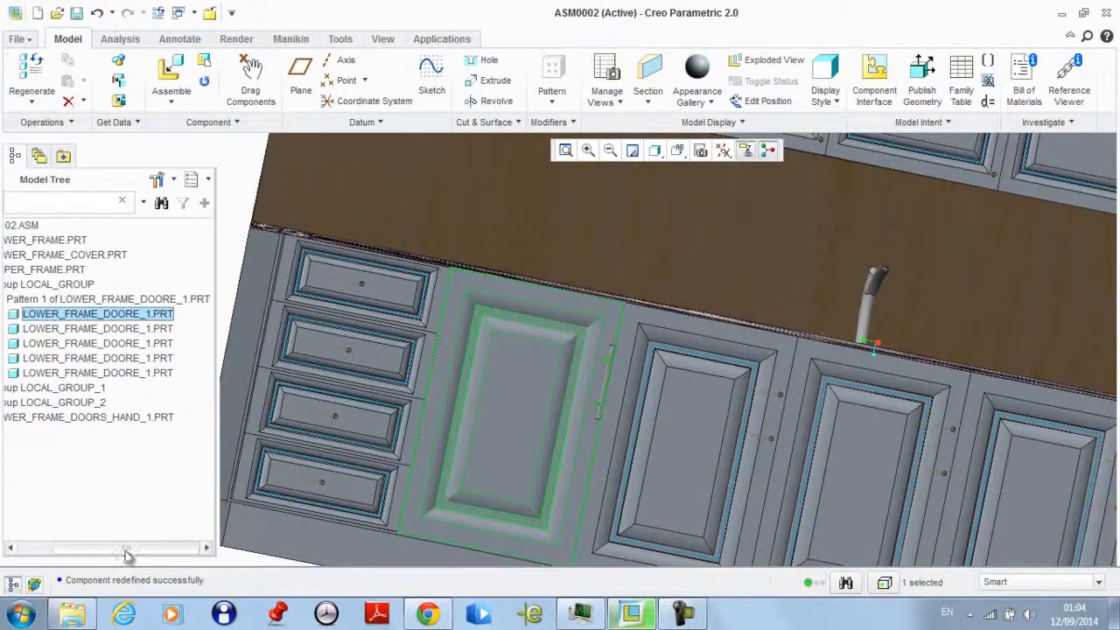
middle_click_drag(518, 474, 562, 451)
scroll(562, 451, "up", 3)
left_click(505, 540)
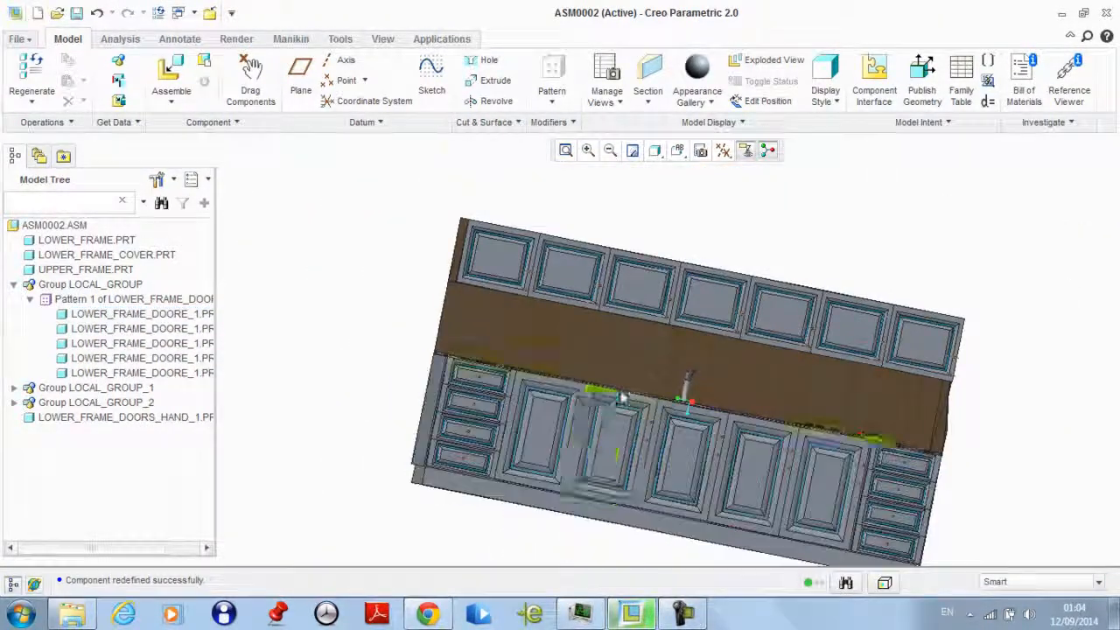
scroll(613, 394, "down", 5)
scroll(591, 391, "up", 2)
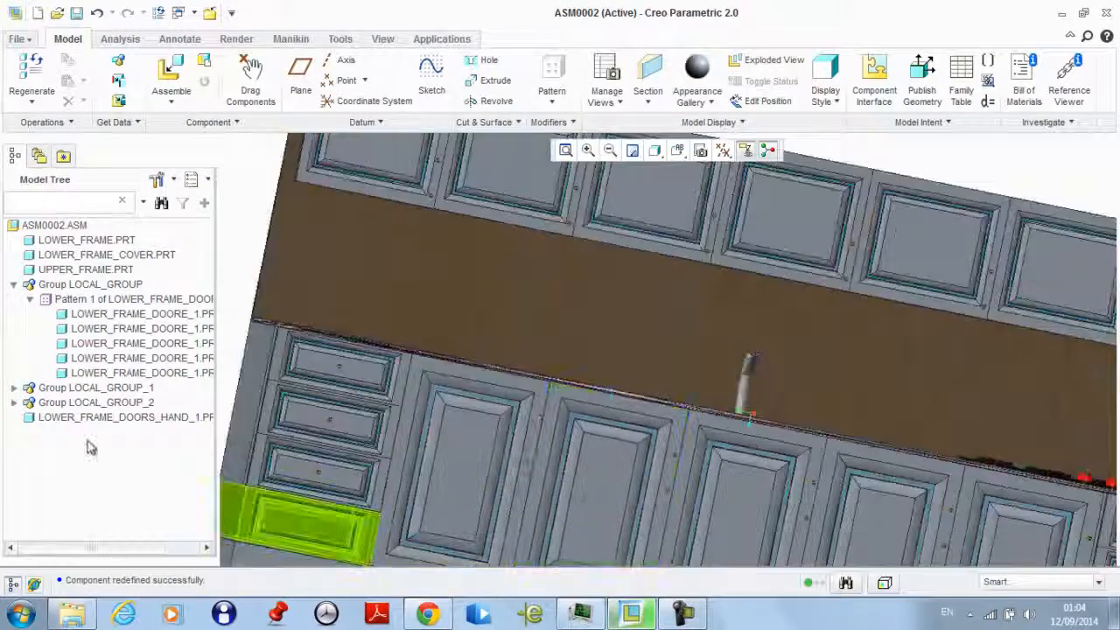
Pattern the lower door handle as a reference pattern following the lower door pattern
left_click(87, 418)
left_click(11, 286)
left_click(551, 79)
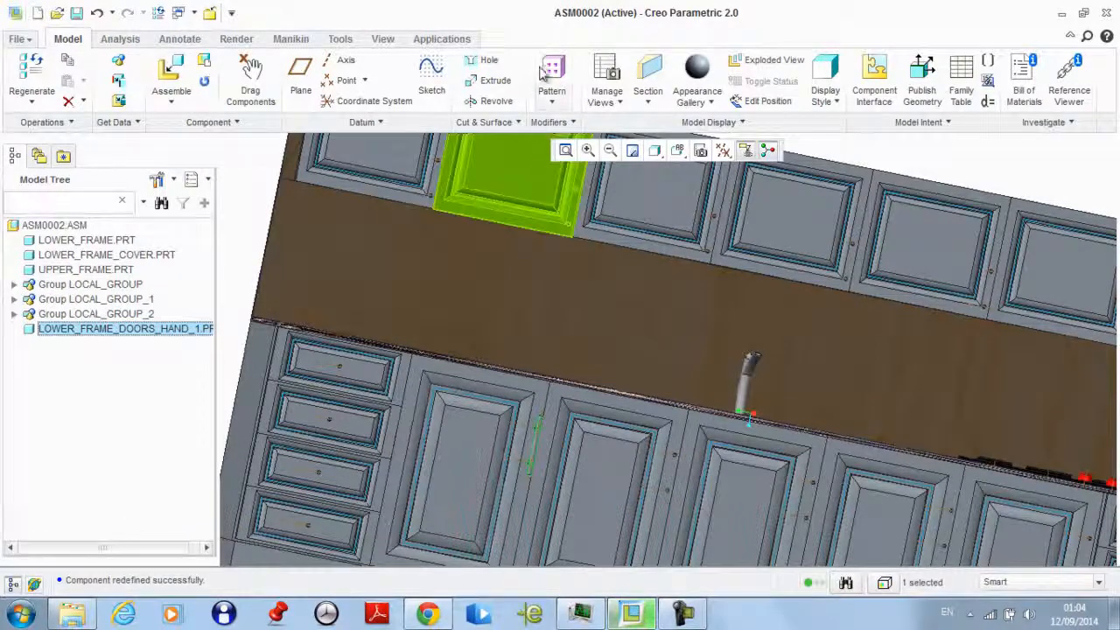
middle_click(630, 258)
left_click(138, 328)
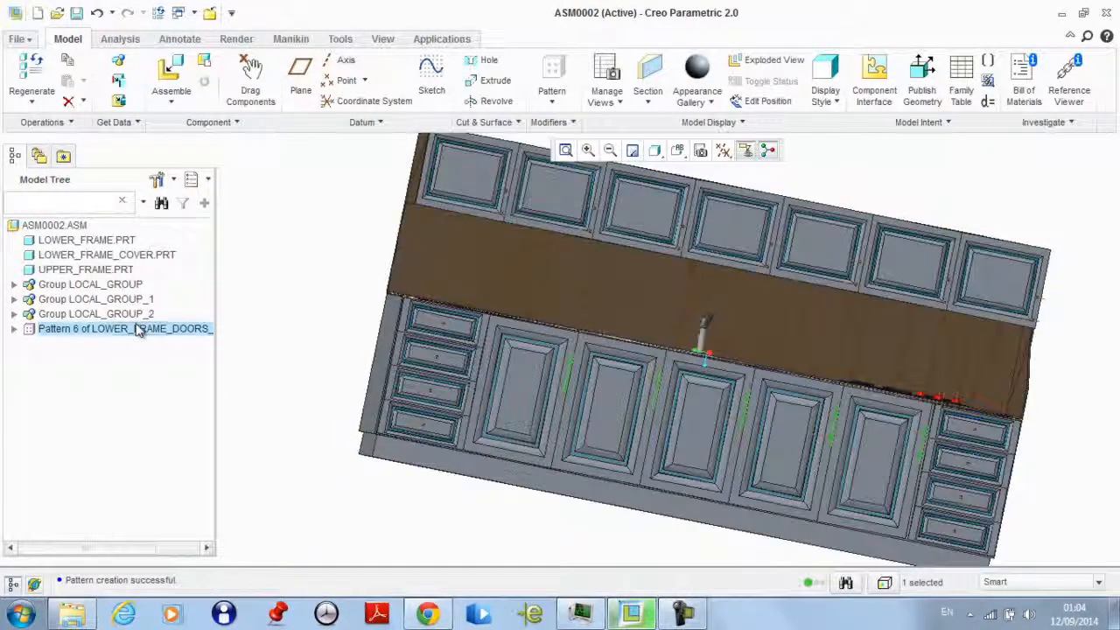
Edit the handle pattern's definition, changing it to a Direction pattern along the lower frame's bottom front edge
right_click(80, 329)
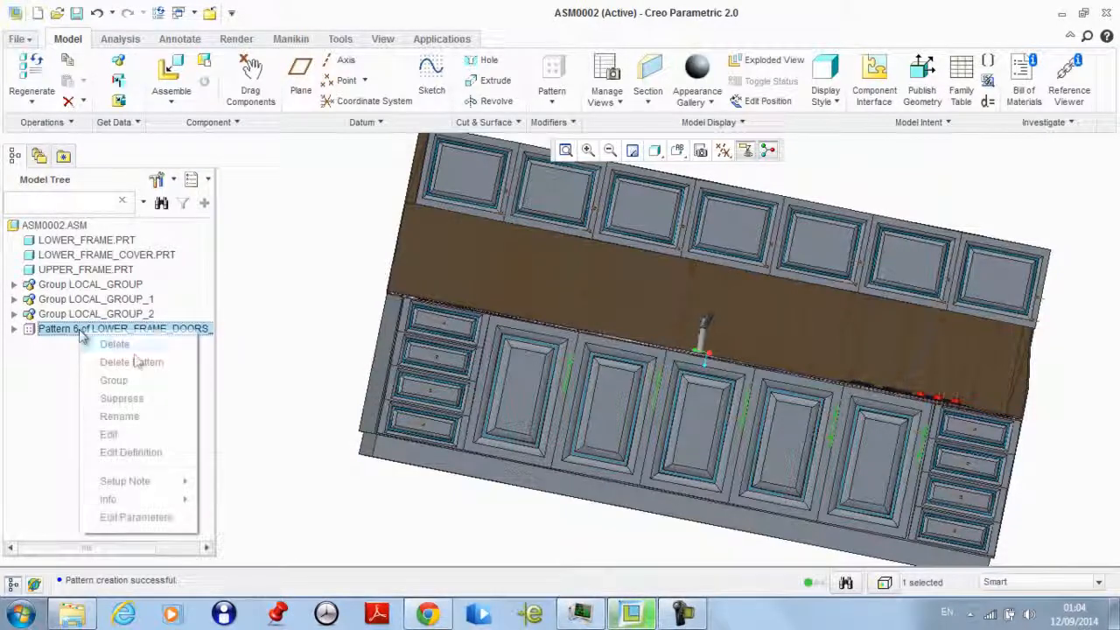
left_click(149, 452)
left_click(40, 81)
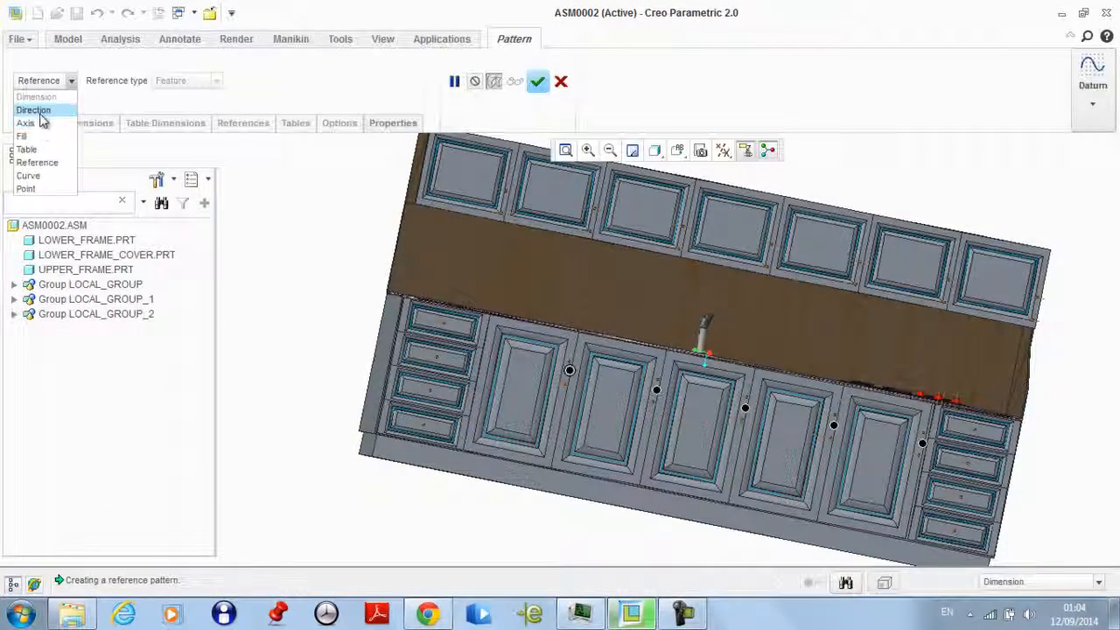
left_click(35, 111)
left_click(532, 326)
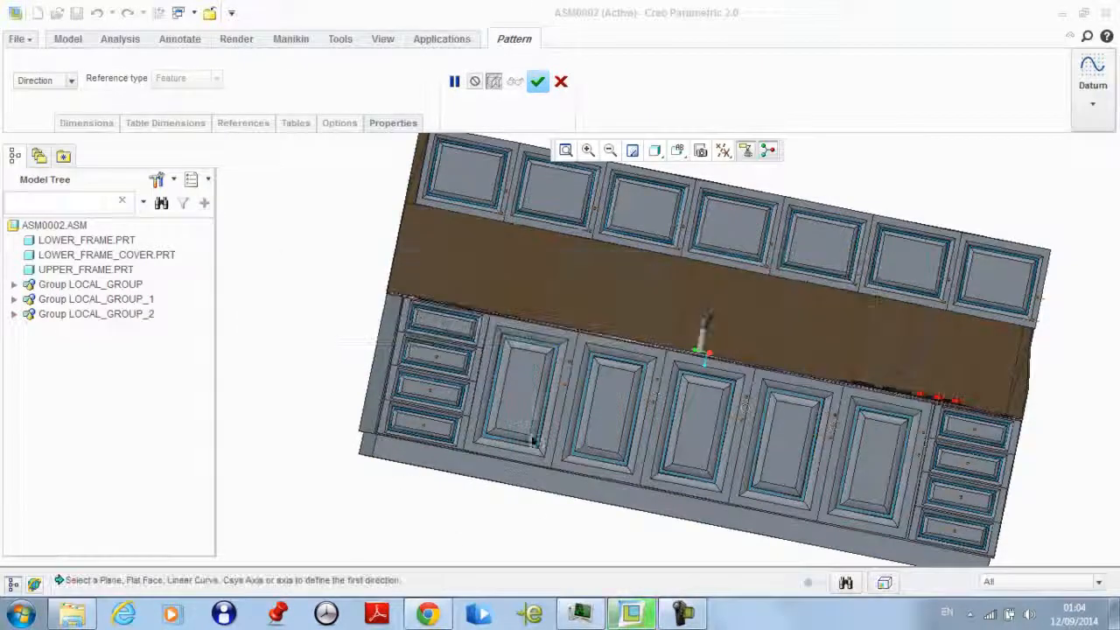
left_click(517, 492)
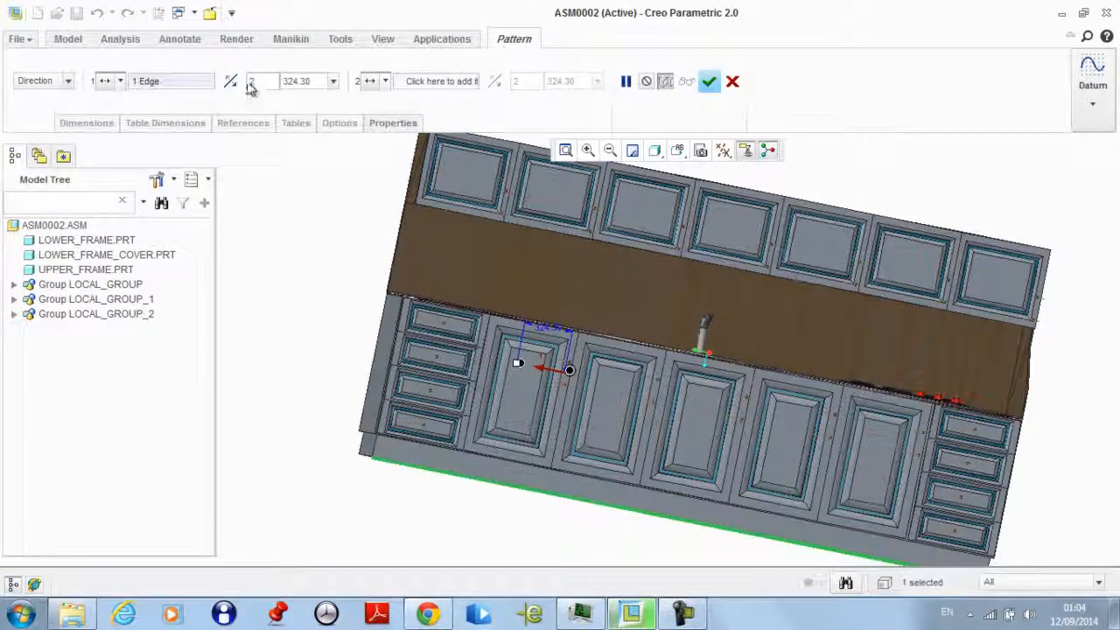
Set the handle pattern to 5 members spaced 600 running across the lower doors, and accept it
type("5")
key("Return")
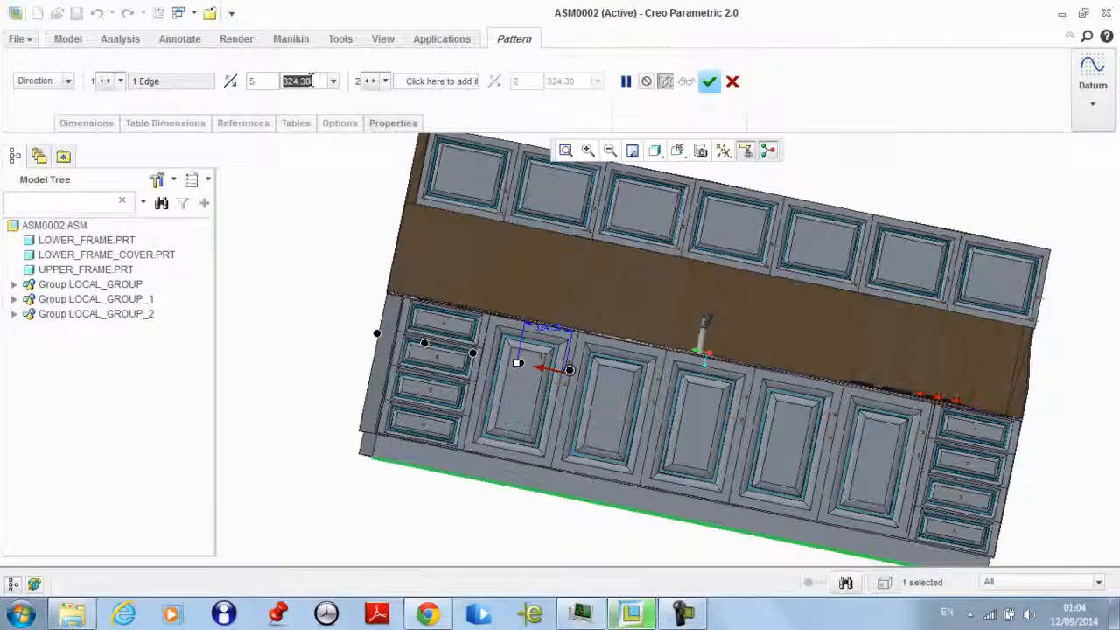
type("600")
key("Return")
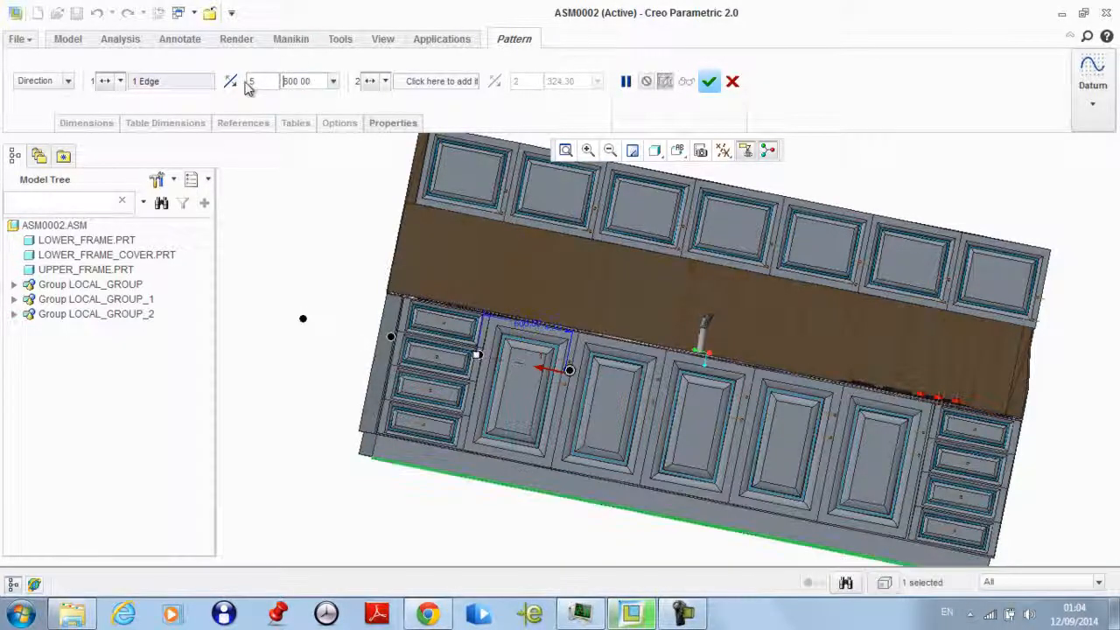
left_click(709, 81)
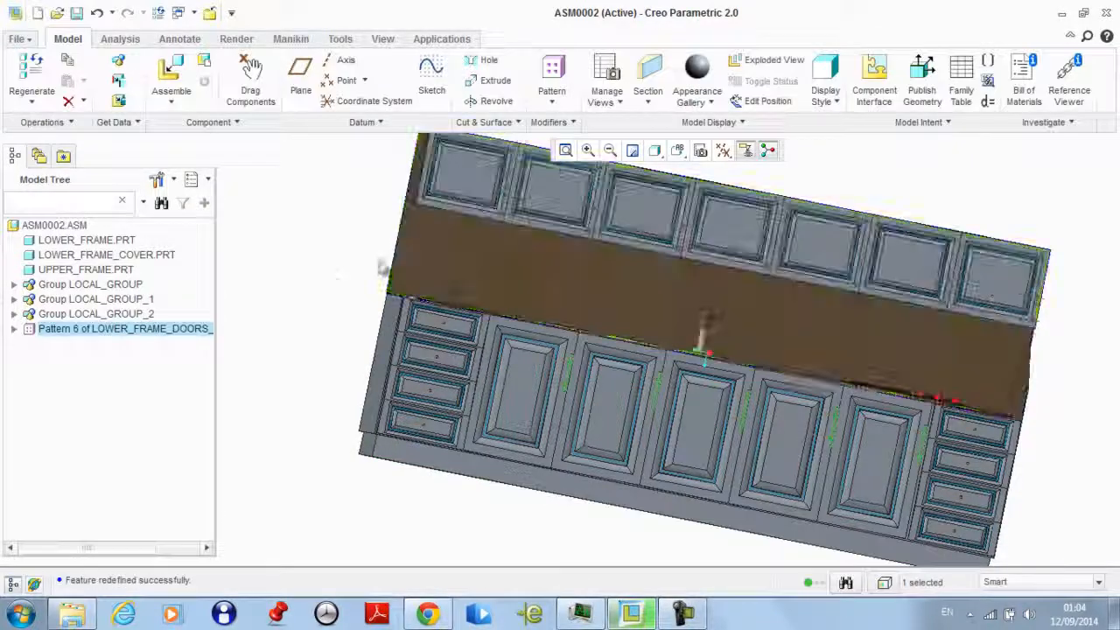
Examine the patterned handles on the lower doors and the whole kitchen from several angles
middle_click_drag(368, 278, 400, 253)
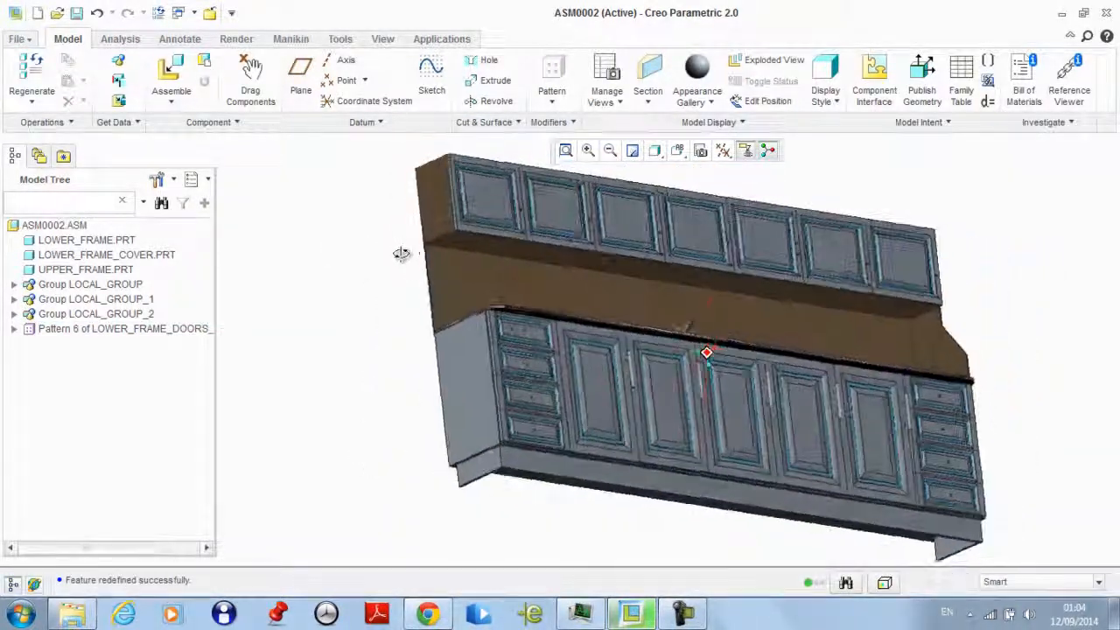
scroll(875, 411, "up", 5)
scroll(916, 404, "down", 3)
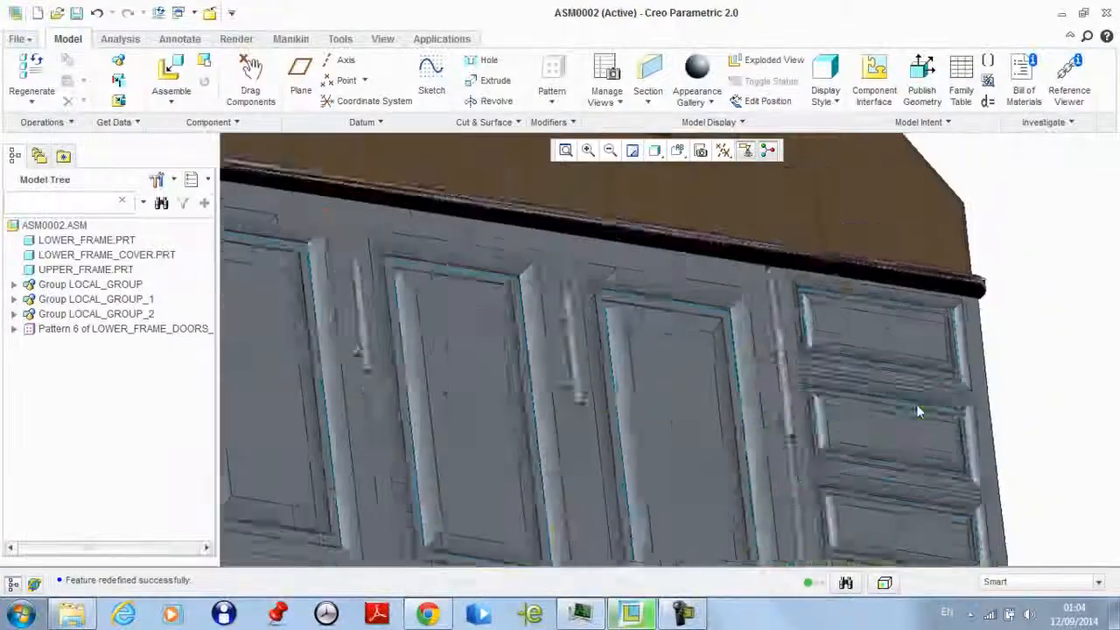
scroll(908, 418, "down", 4)
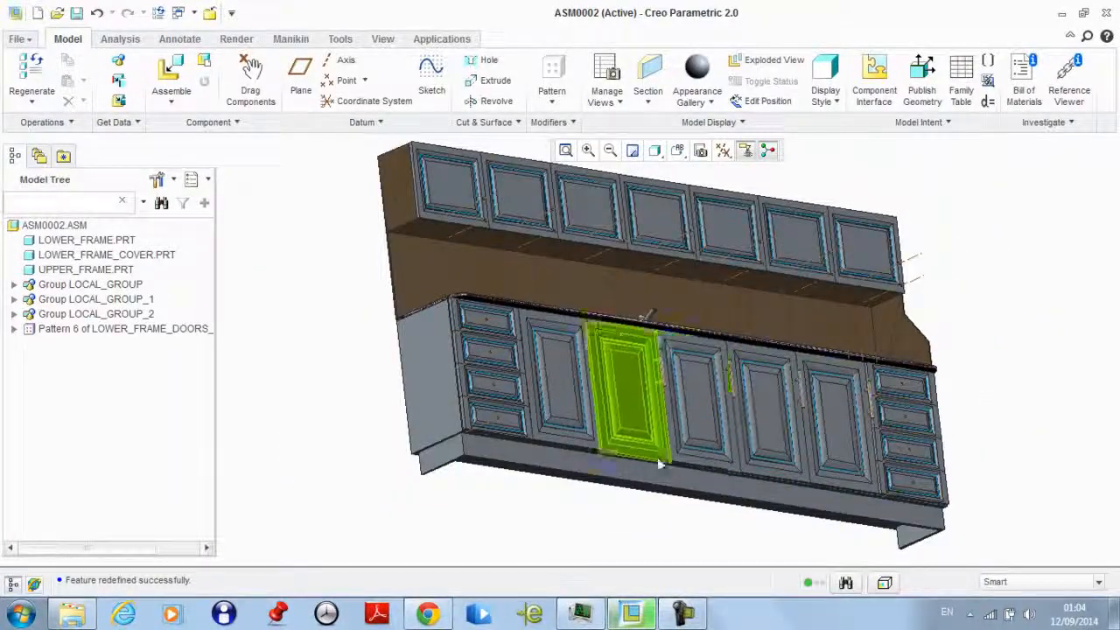
scroll(503, 426, "up", 2)
middle_click_drag(510, 429, 675, 308)
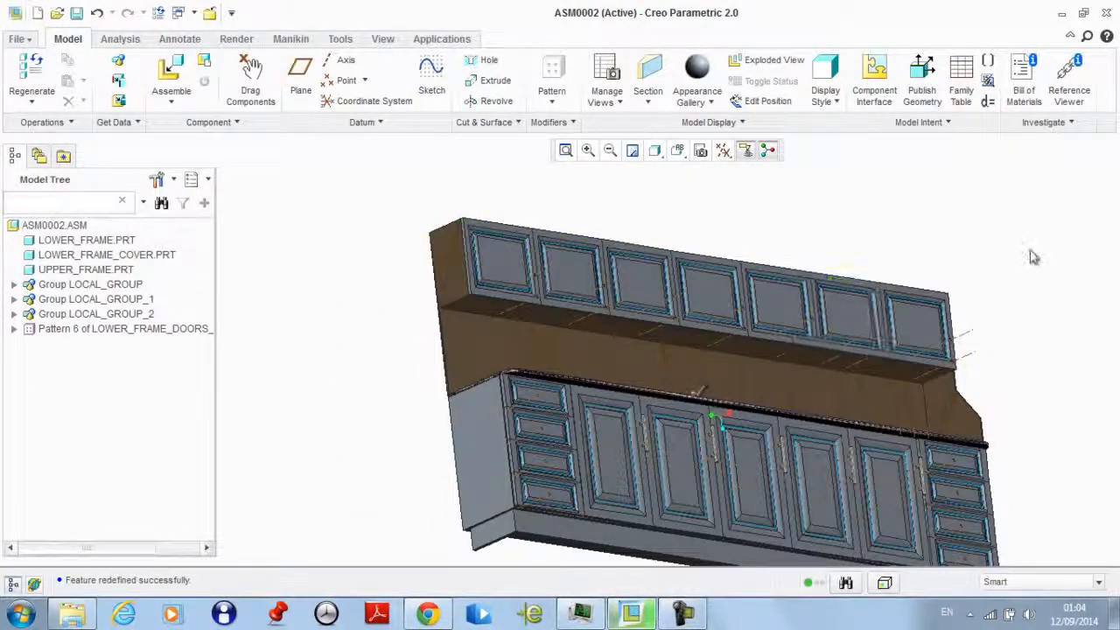
middle_click_drag(1030, 255, 986, 273)
scroll(986, 273, "down", 1)
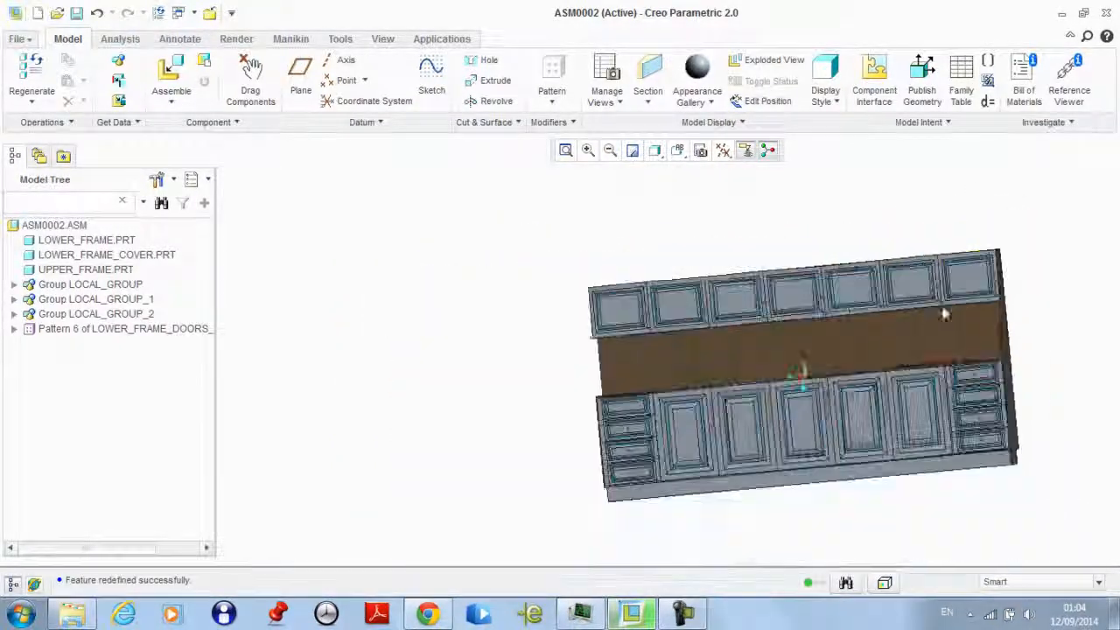
middle_click_drag(943, 313, 1044, 387)
scroll(1041, 382, "up", 3)
scroll(1044, 380, "down", 1)
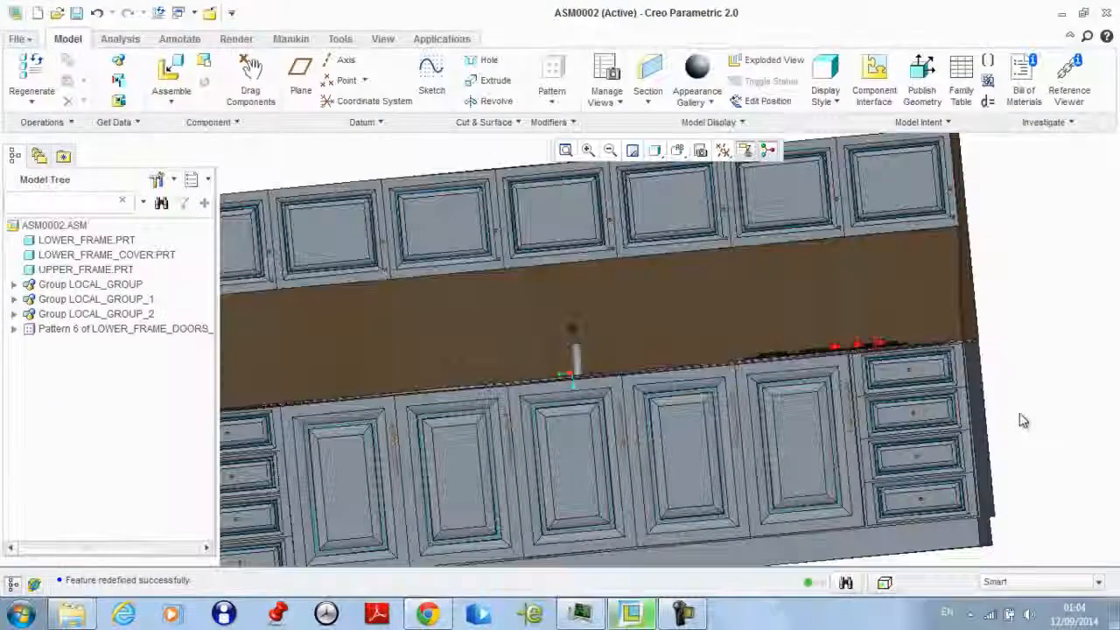
scroll(1024, 420, "down", 2)
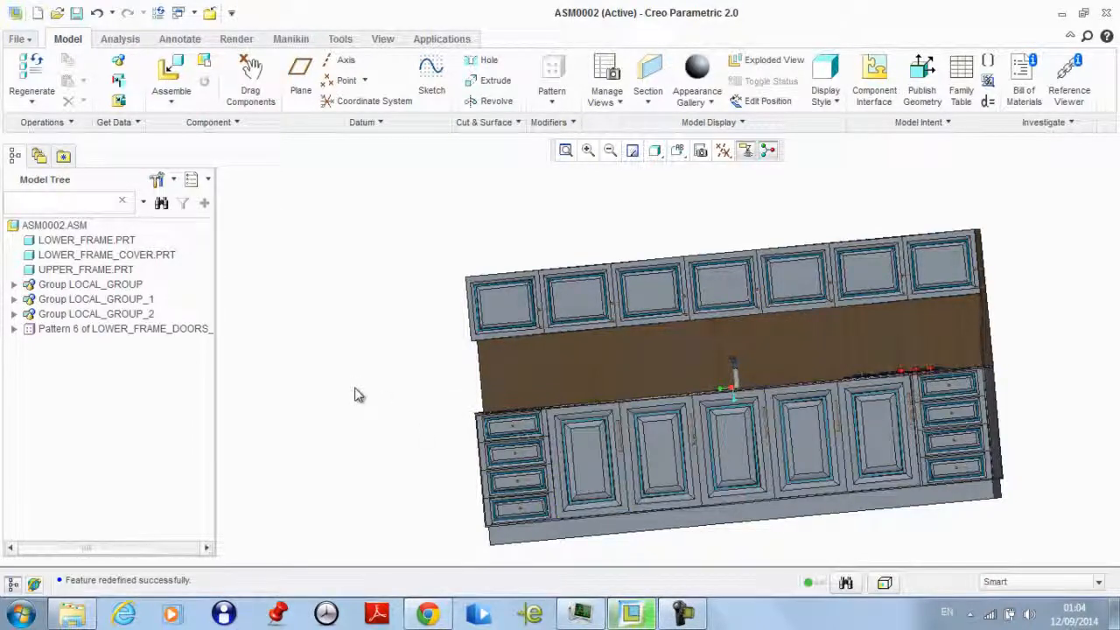
scroll(354, 394, "down", 1)
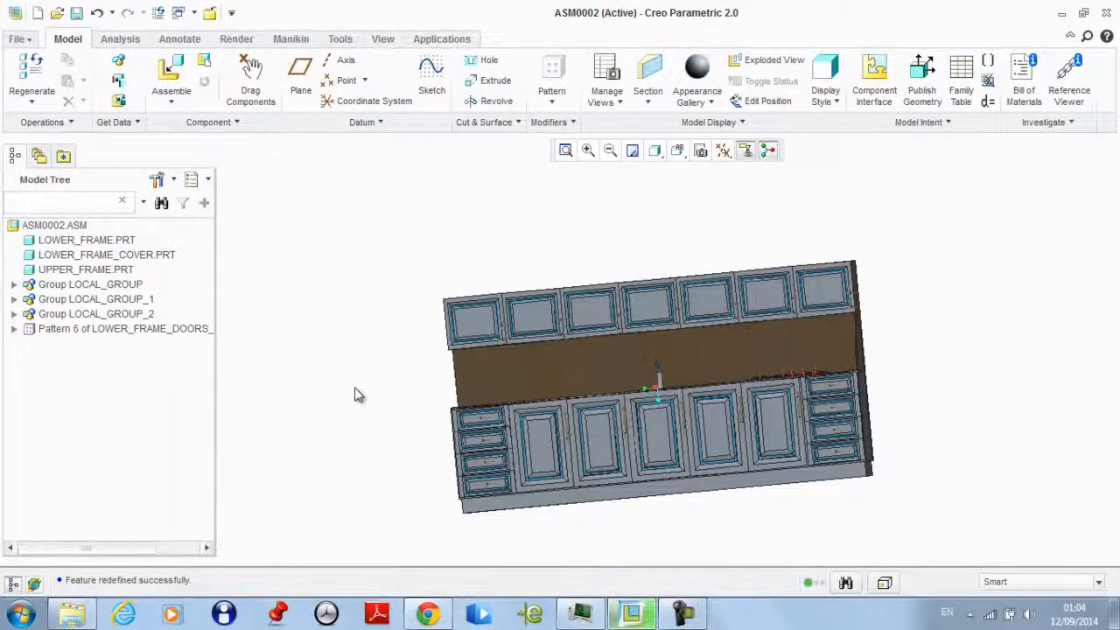
middle_click_drag(357, 383, 417, 365)
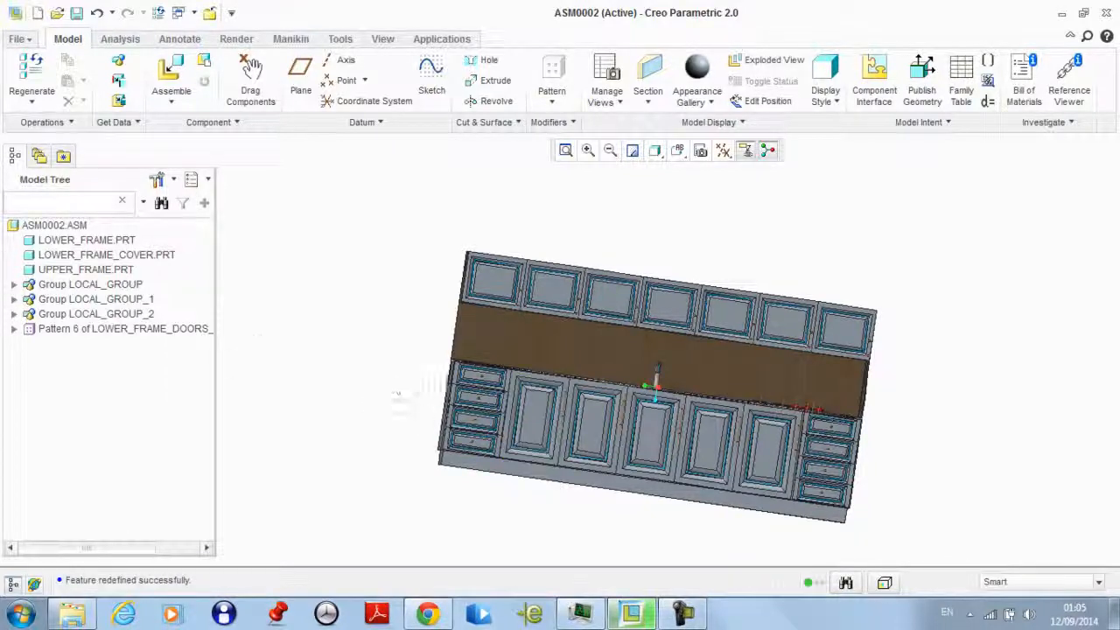
Start replacing the first door of the lower door pattern, using the Unrelated Component option
left_click(14, 284)
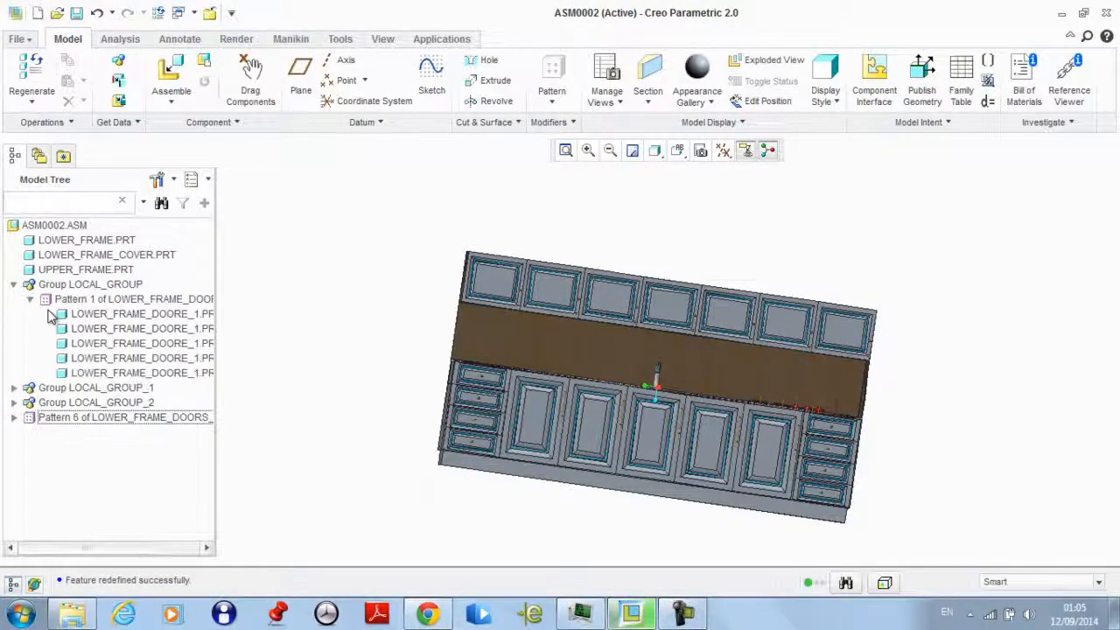
left_click(96, 315)
right_click(107, 322)
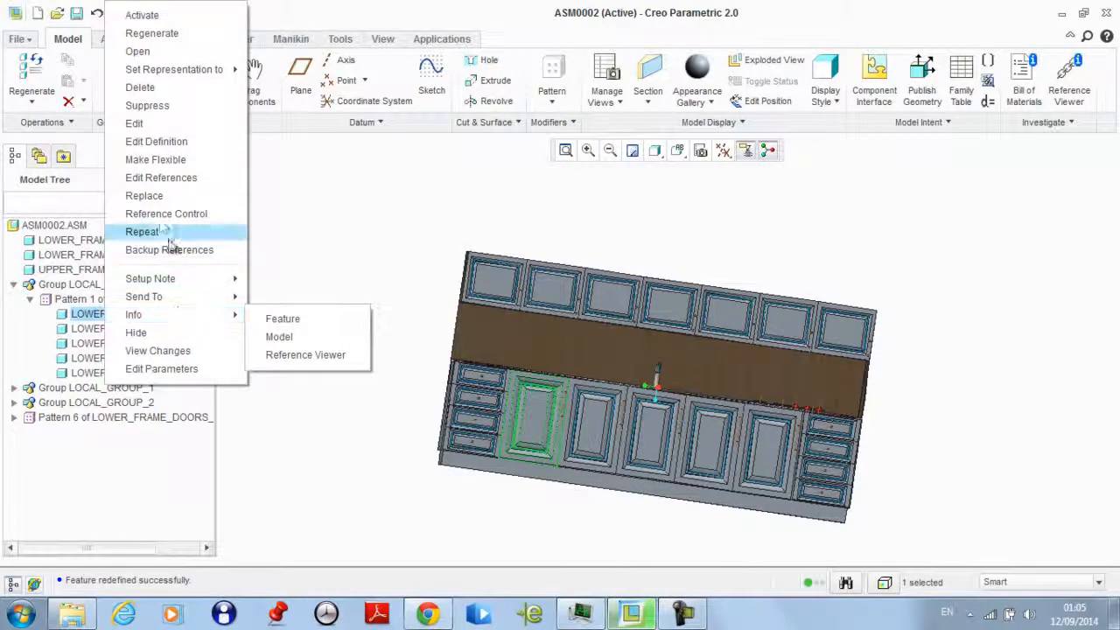
left_click(145, 196)
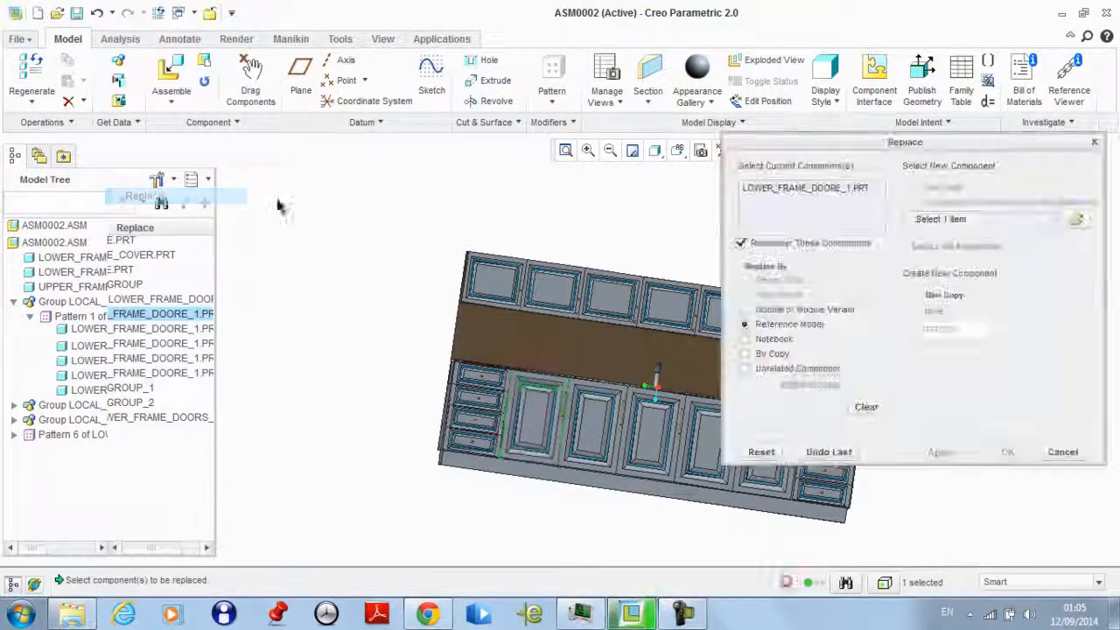
left_click(745, 369)
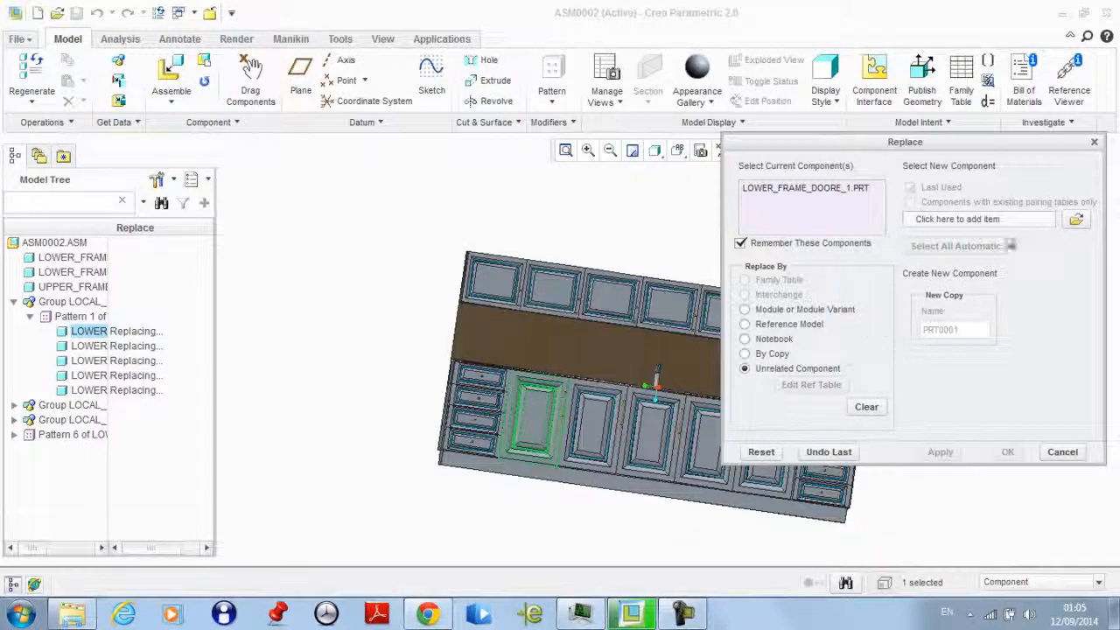
Preview the part files and choose lower_frame_doore_2.prt as the replacement component for the lower door
left_click(1076, 220)
left_click(431, 206)
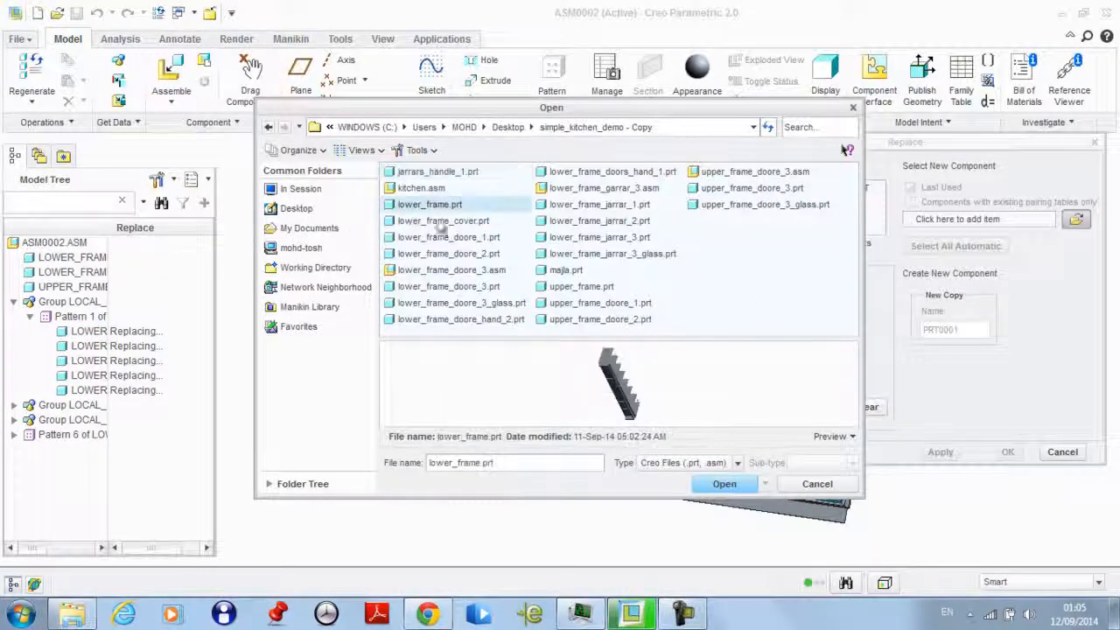
middle_click_drag(623, 386, 603, 393)
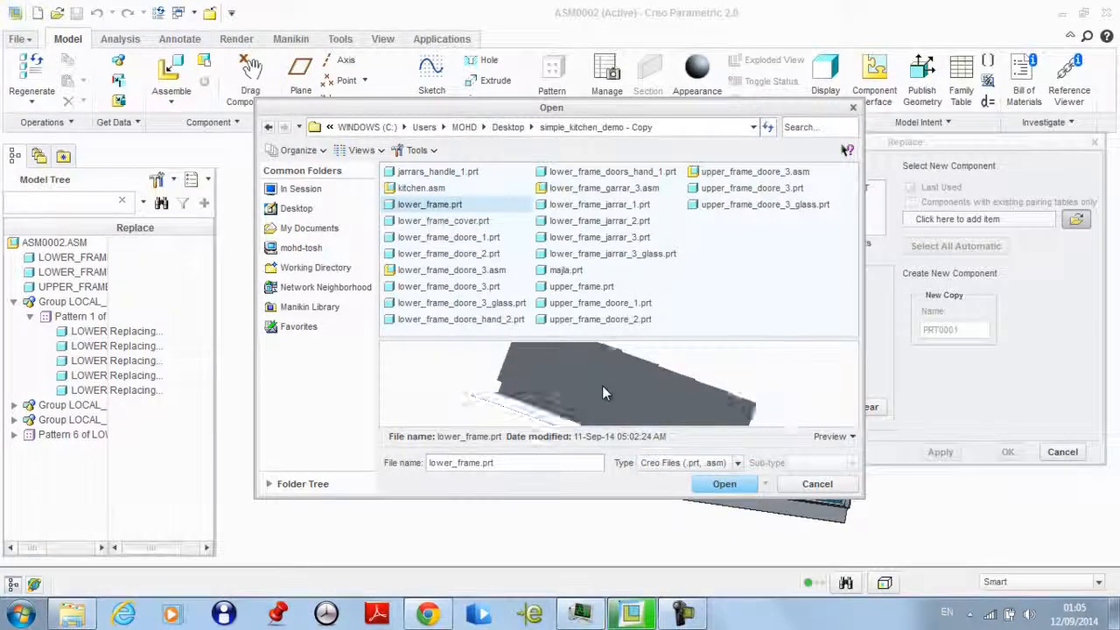
key("Down")
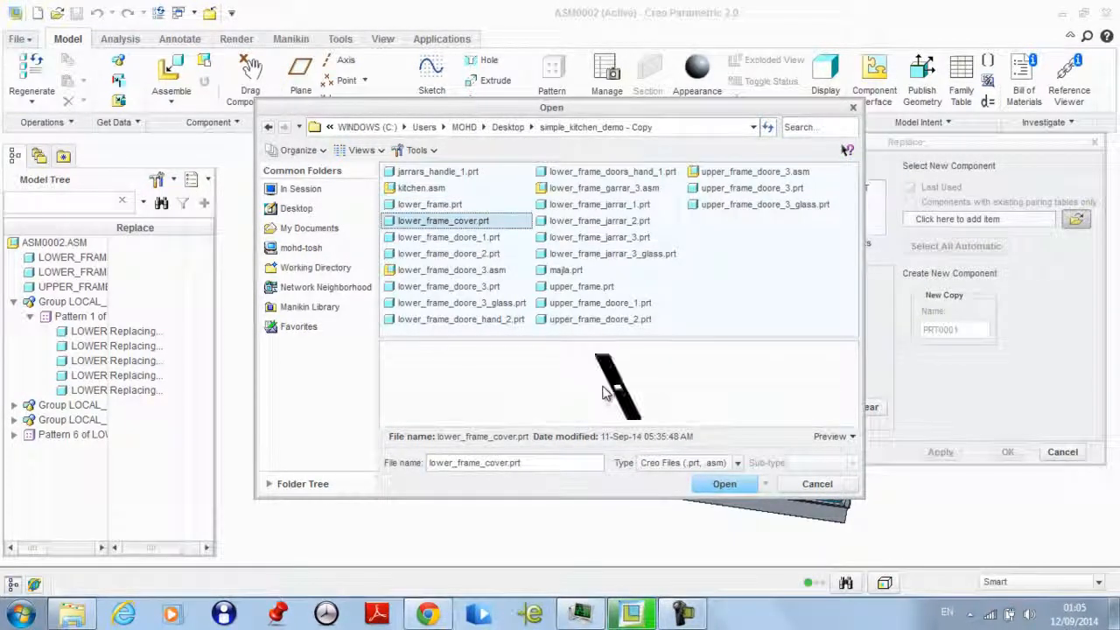
key("Down")
key("Down")
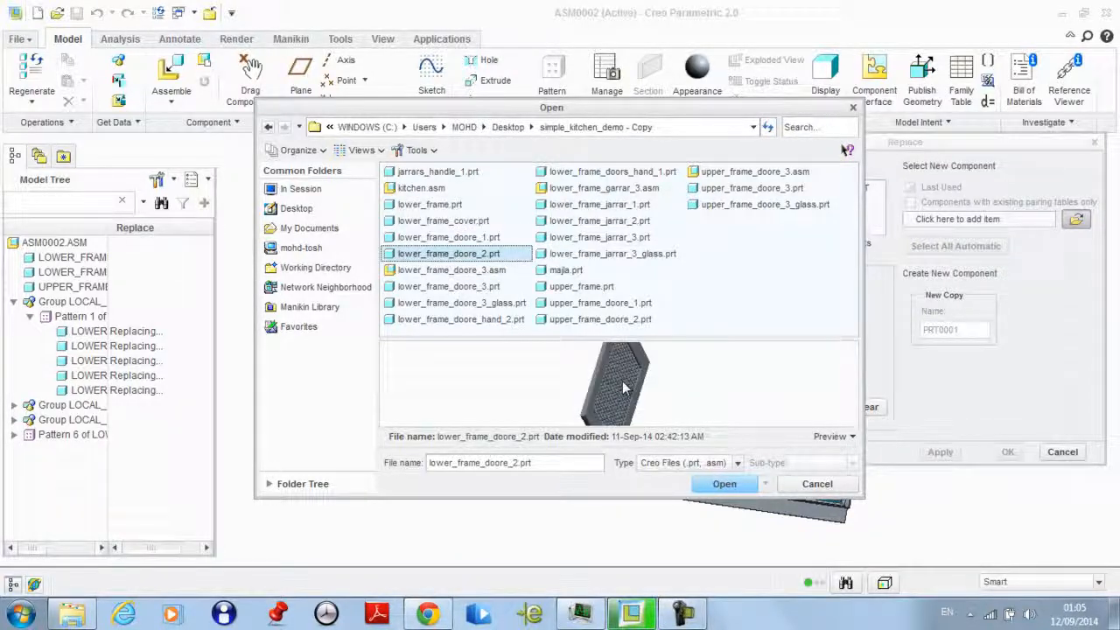
left_click(725, 484)
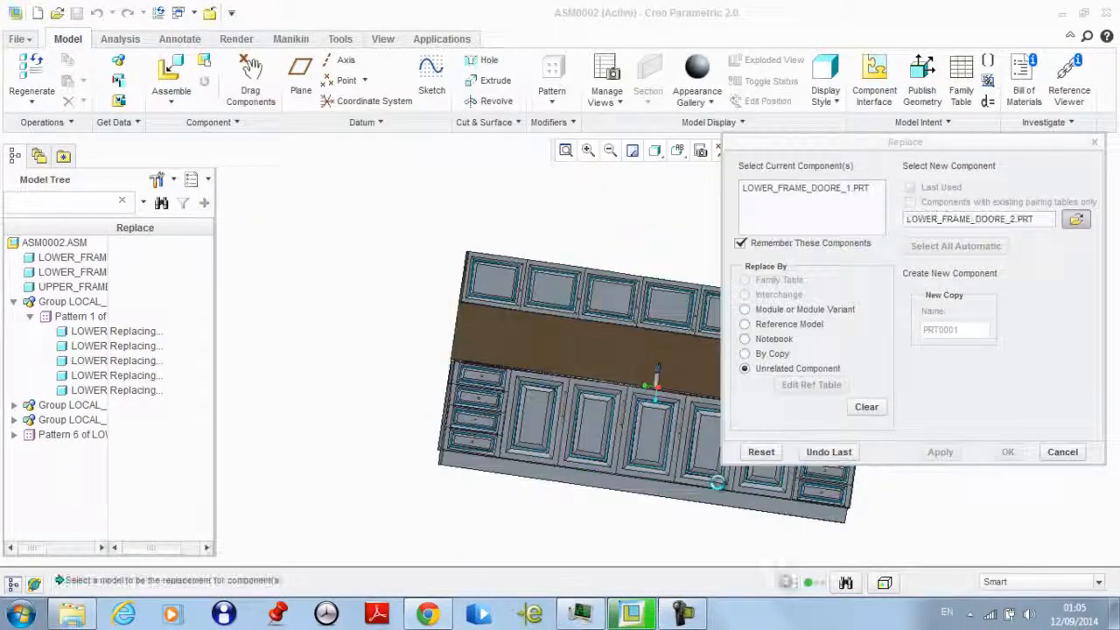
Edit the reference pairing table, pairing TAG_0 with the new door's long side face and TAG_1 with its top face
left_click(822, 392)
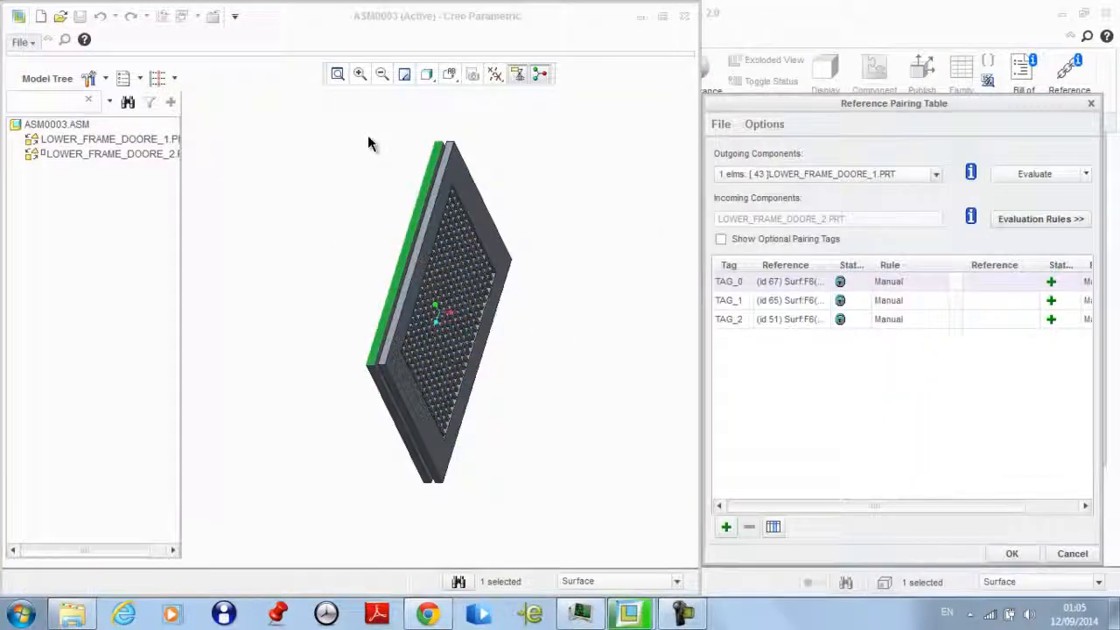
scroll(407, 184, "up", 3)
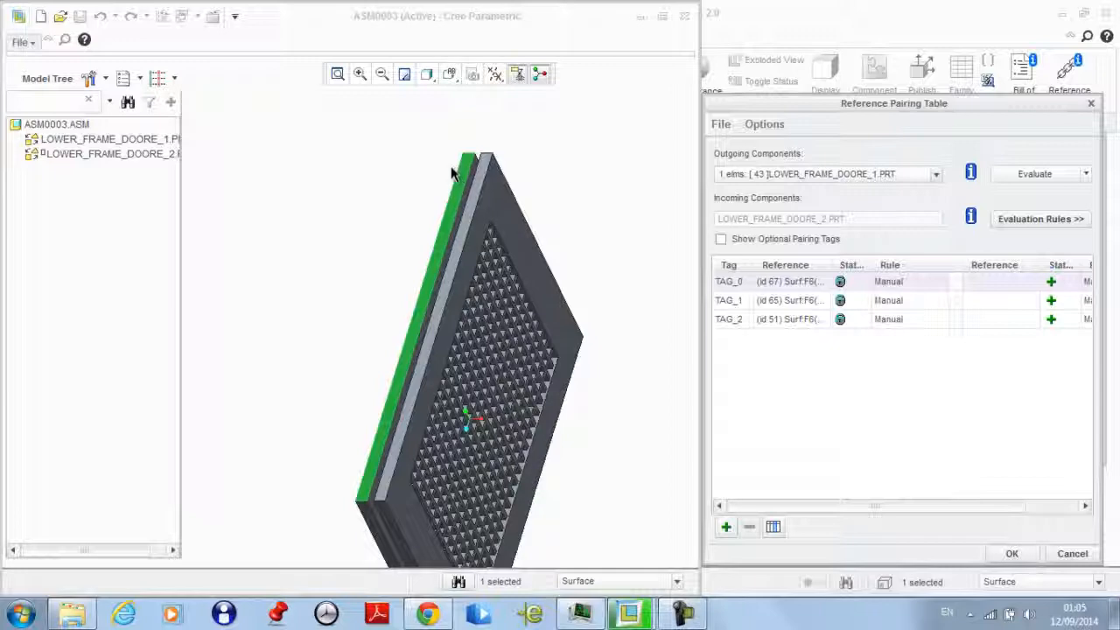
left_click(482, 182)
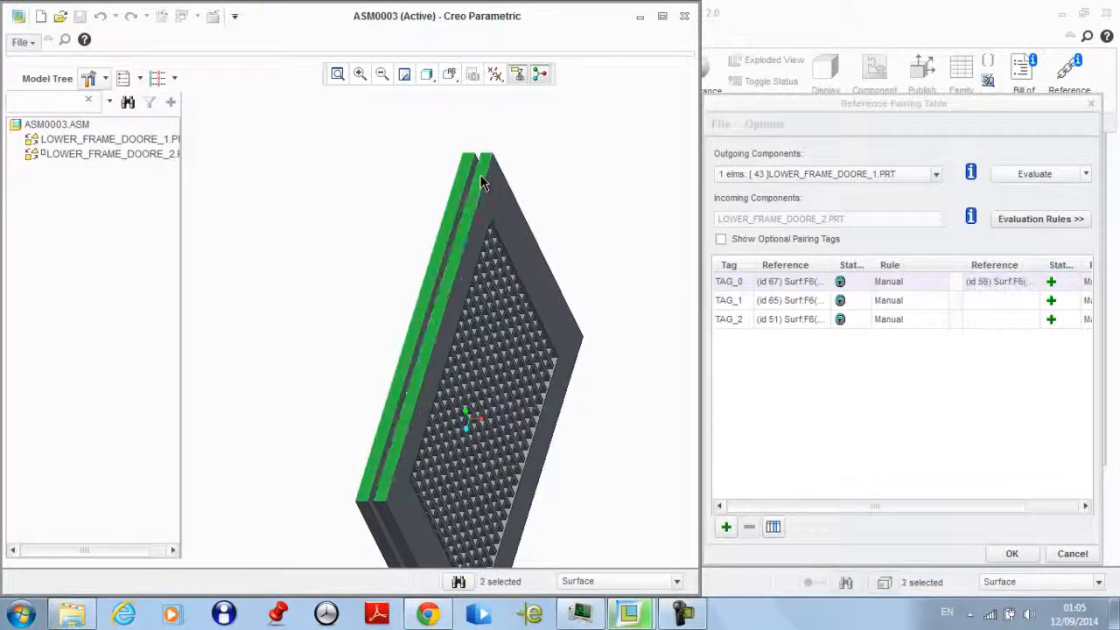
left_click(787, 300)
middle_click_drag(679, 225, 590, 218)
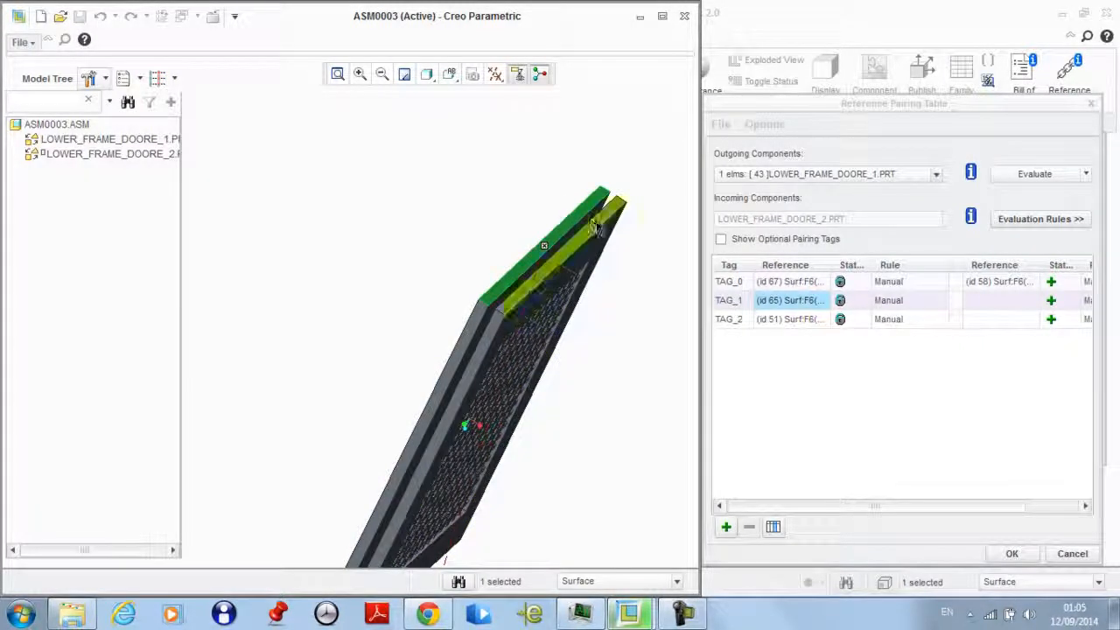
left_click(600, 229)
Pair TAG_2 with the new door's back face and apply the replacement of the lower doors
left_click(796, 319)
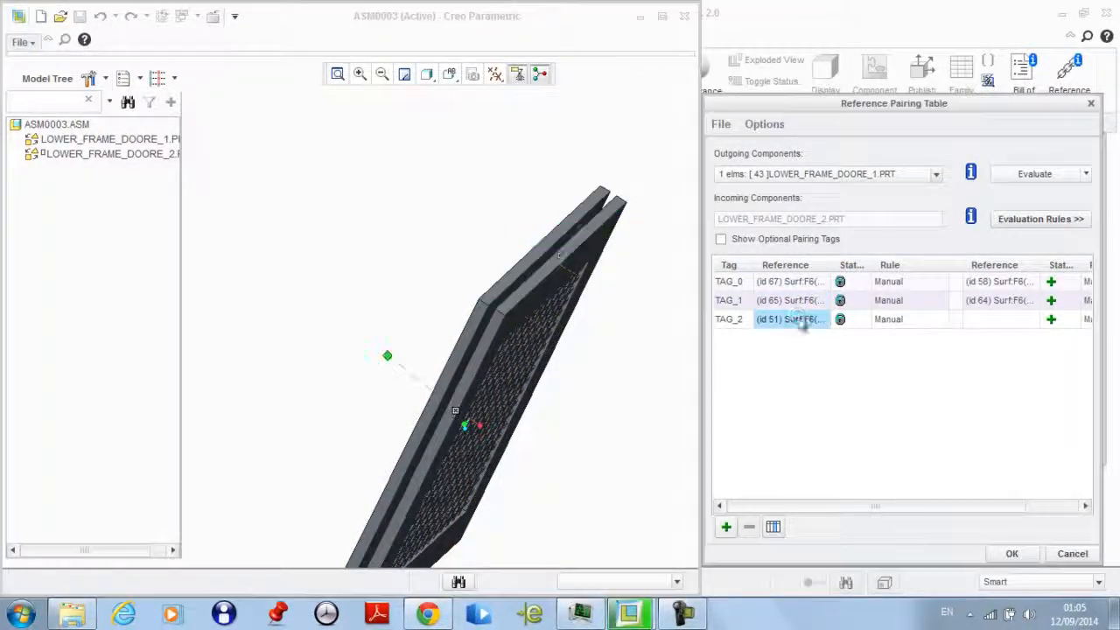
middle_click_drag(507, 187, 608, 202)
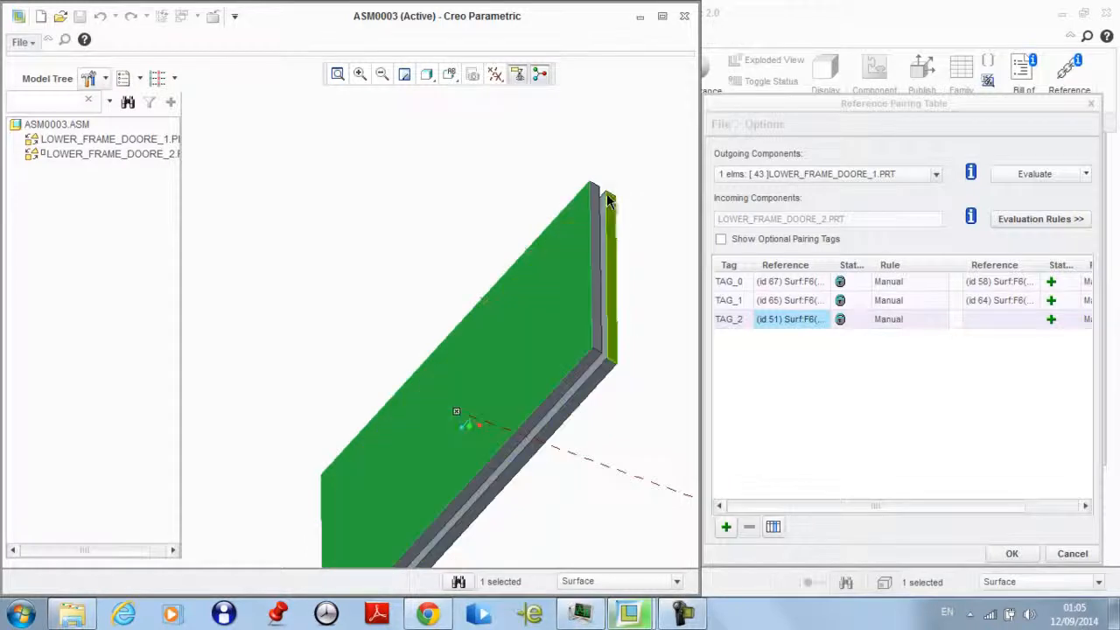
scroll(604, 197, "up", 3)
left_click(602, 206)
scroll(601, 186, "down", 3)
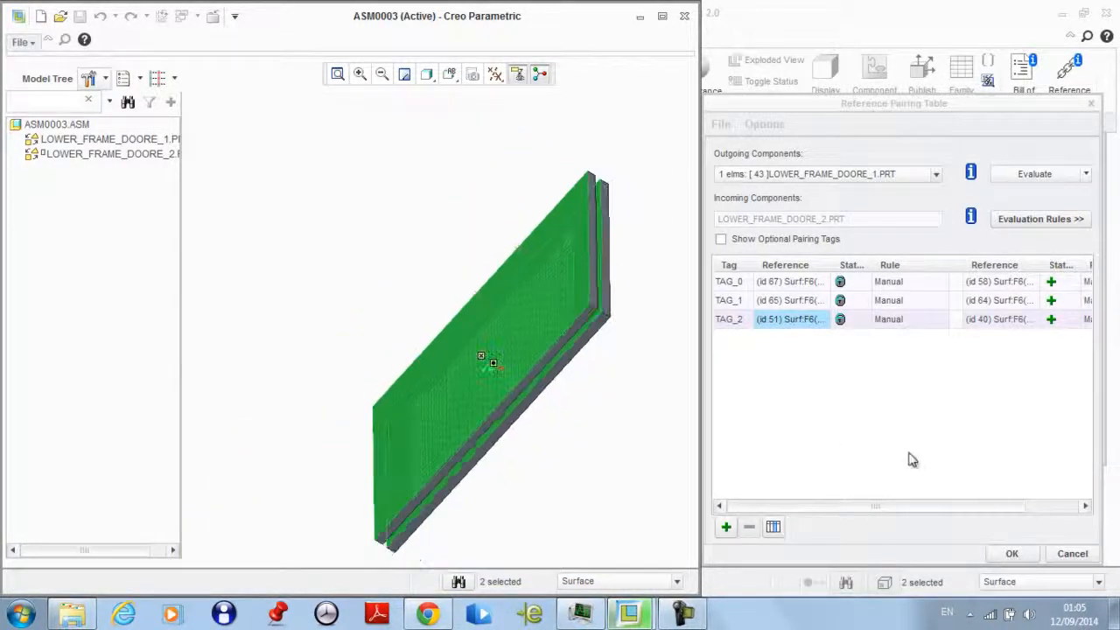
left_click(1012, 554)
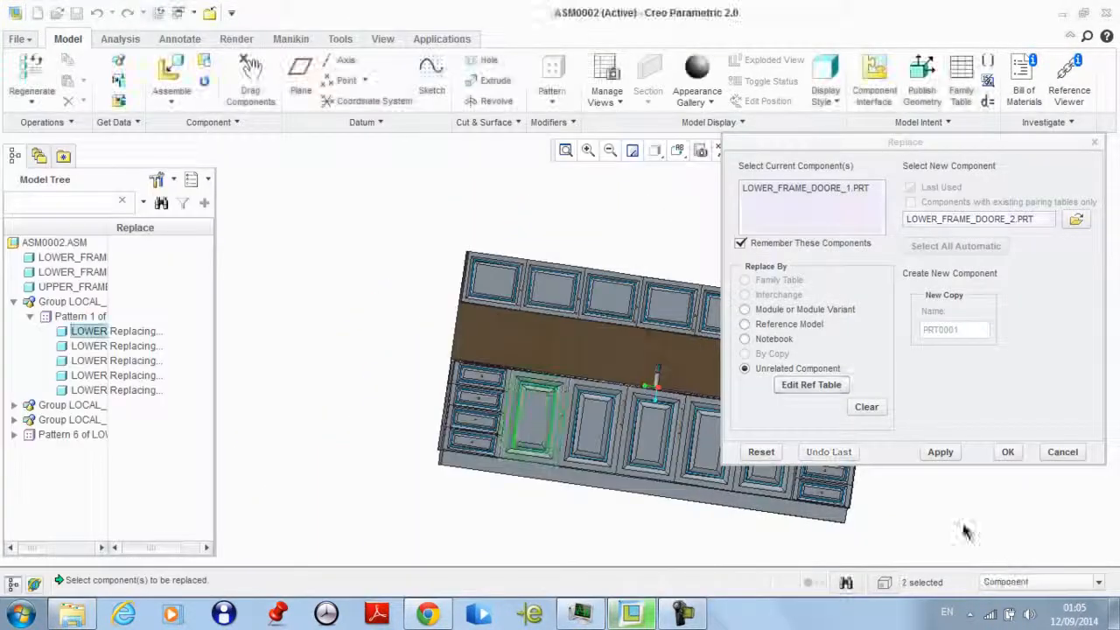
left_click(938, 452)
left_click(1008, 452)
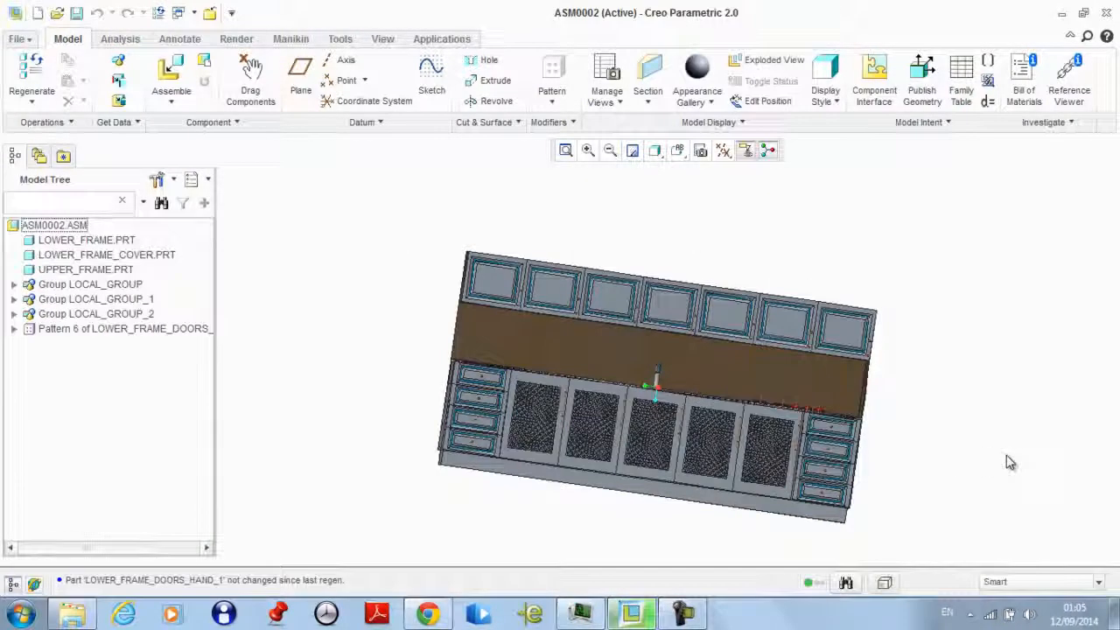
Group the handle pattern of the lower doors into a local group
middle_click_drag(1007, 461, 933, 440)
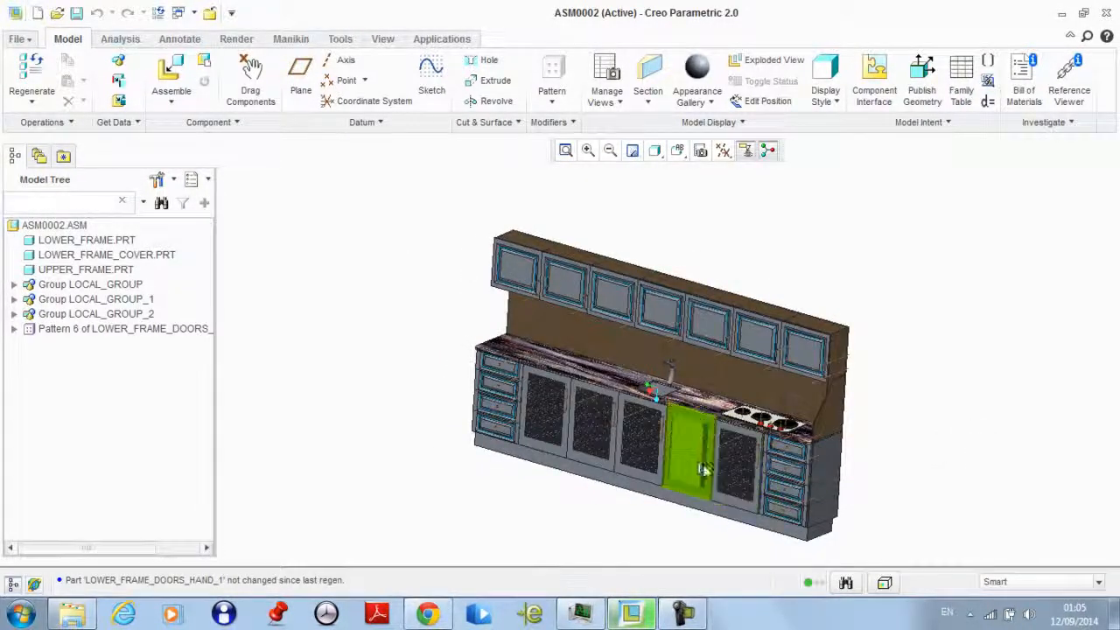
scroll(665, 455, "up", 2)
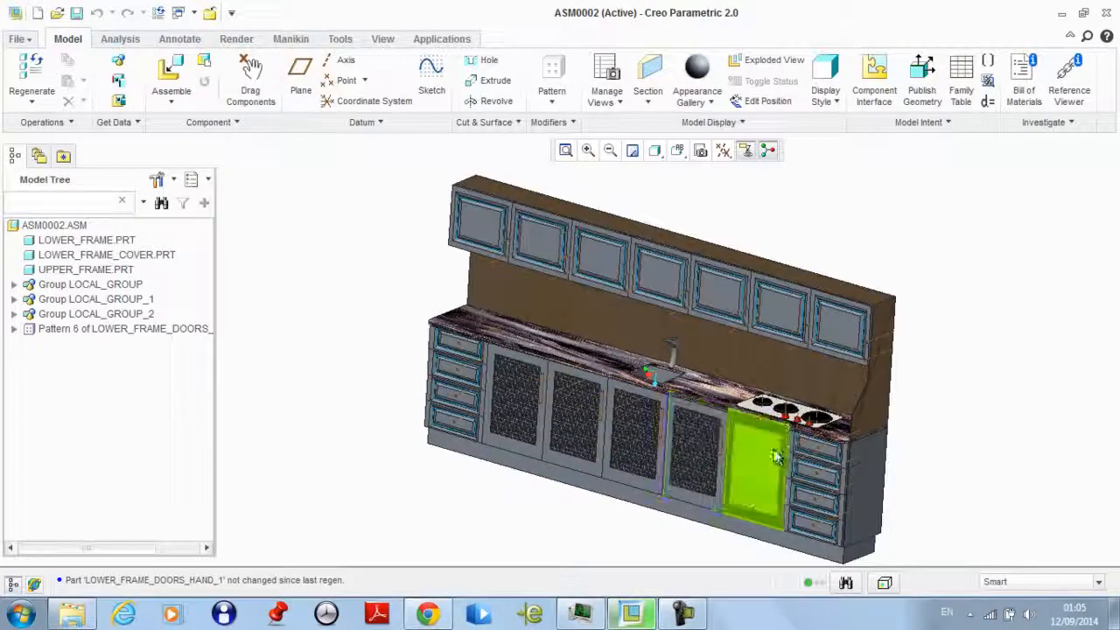
middle_click_drag(553, 471, 565, 514)
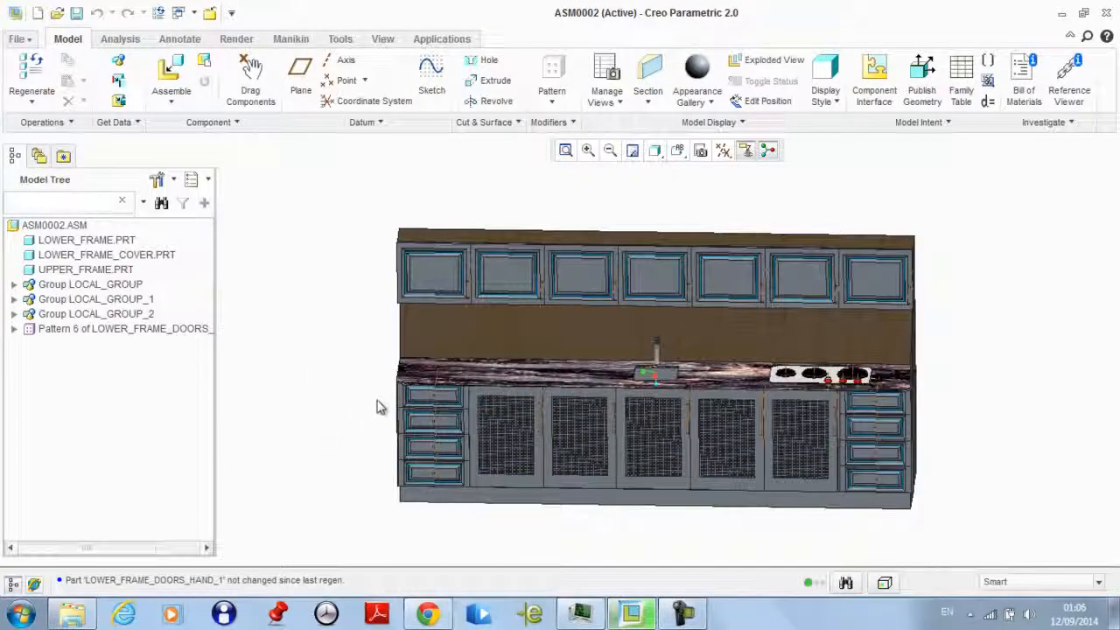
right_click(107, 330)
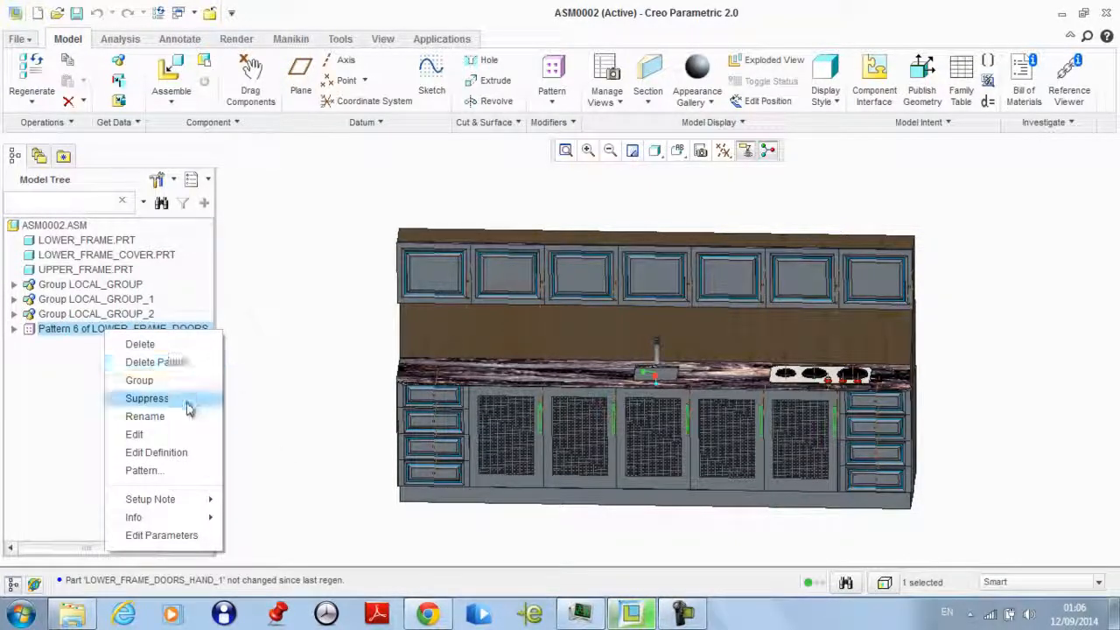
left_click(140, 379)
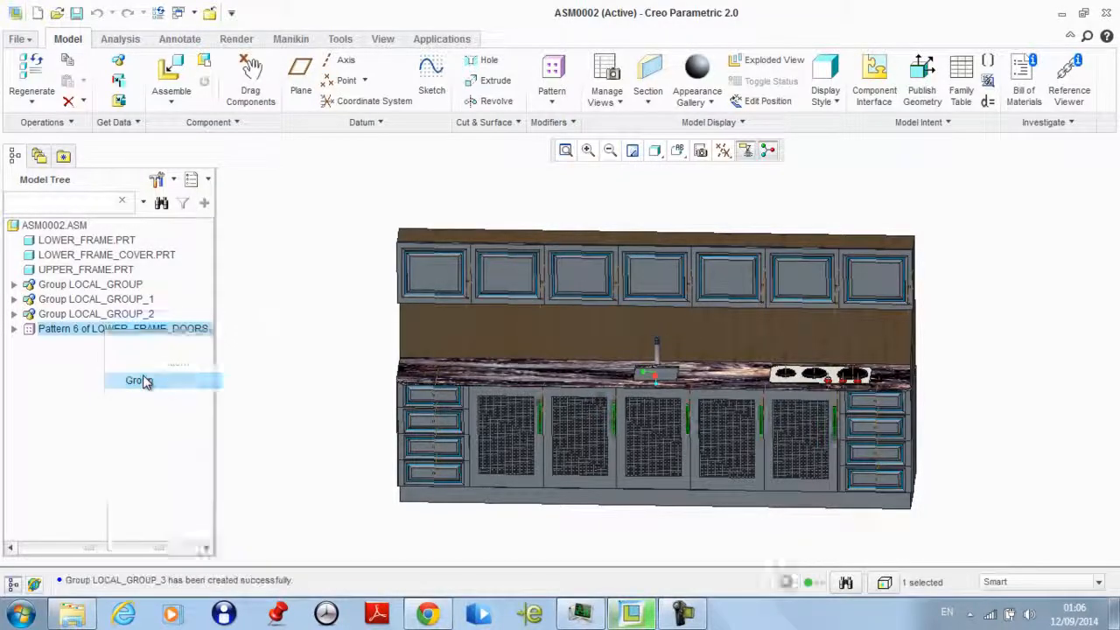
left_click(312, 381)
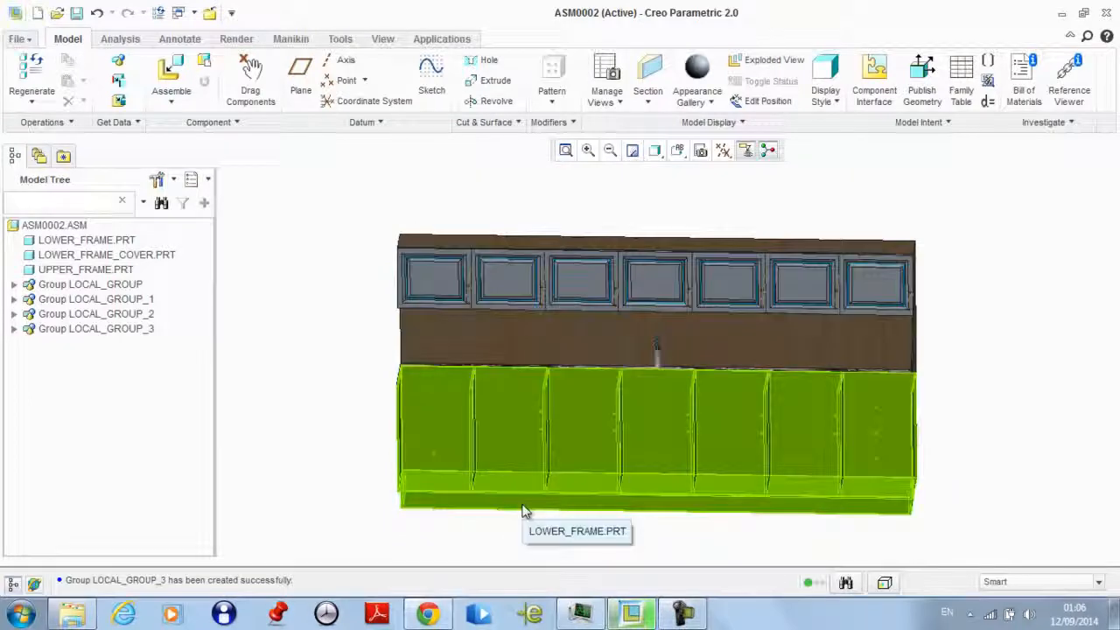
Create a new Design assembly with the name asm0003, using the default template
left_click(37, 12)
left_click(503, 235)
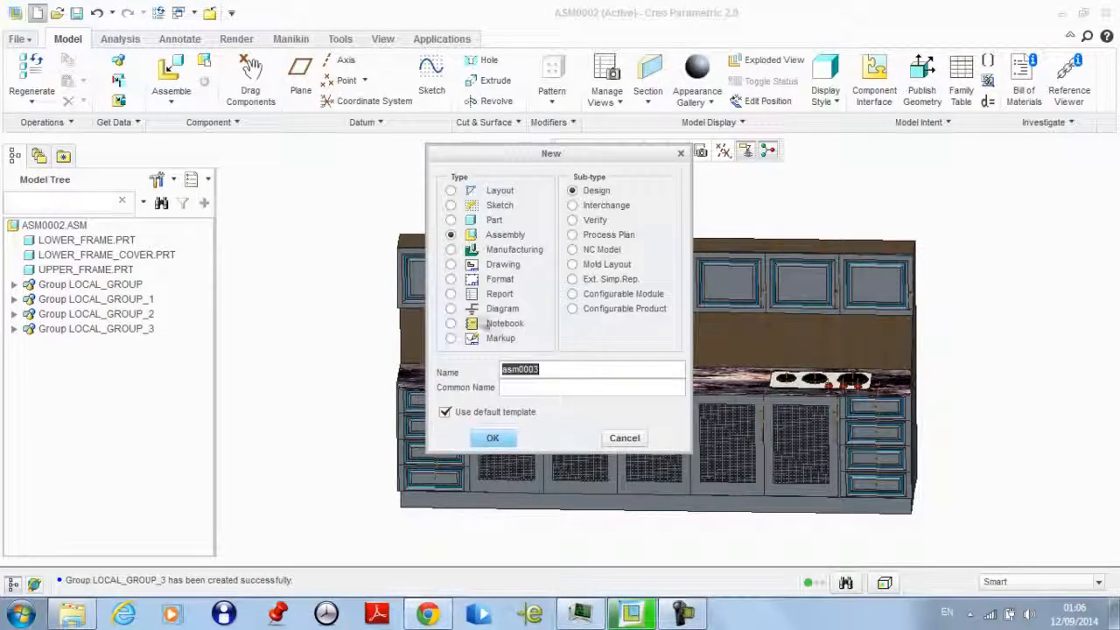
left_click(492, 440)
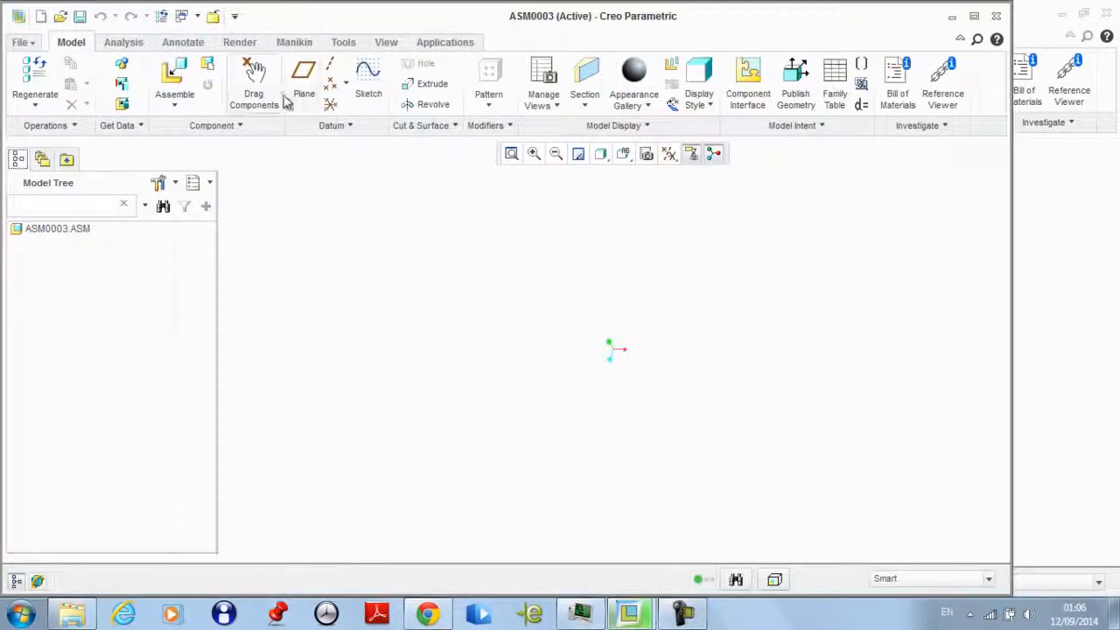
Assemble lower_frame_doore_3.prt into the new assembly with the Default constraint
left_click(174, 79)
left_click(445, 221)
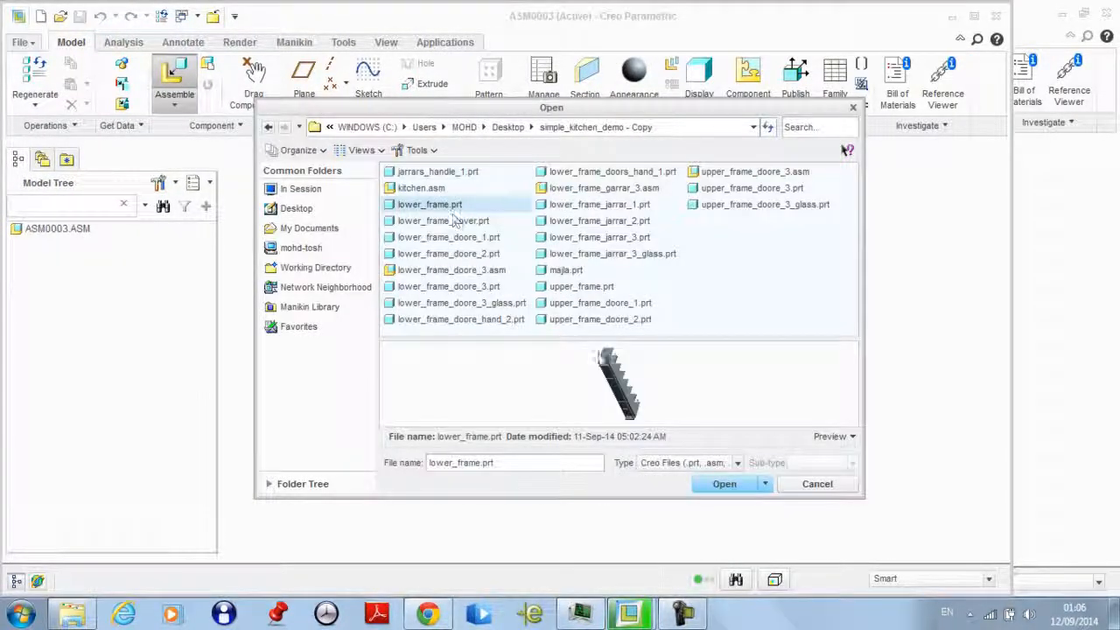
key("Down")
key("Down")
key("Down")
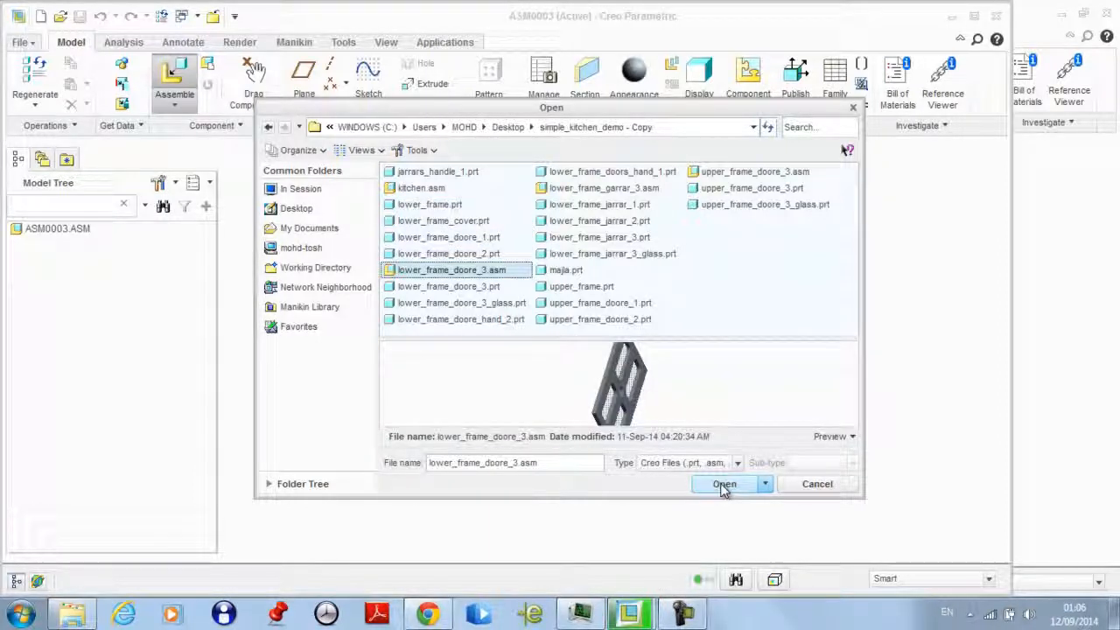
left_click(408, 287)
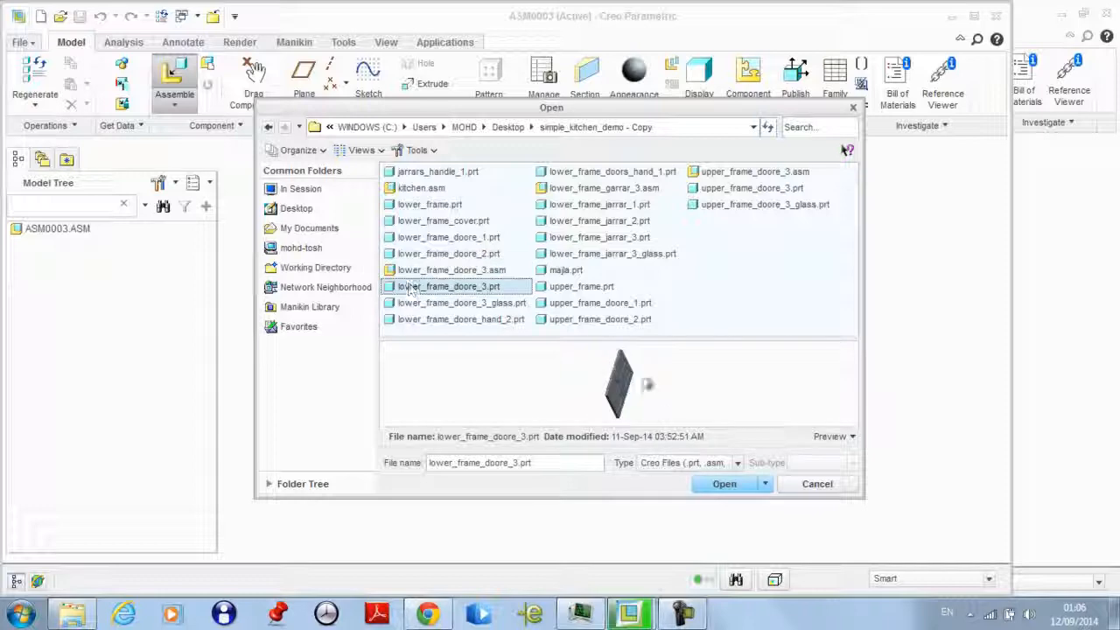
left_click(723, 483)
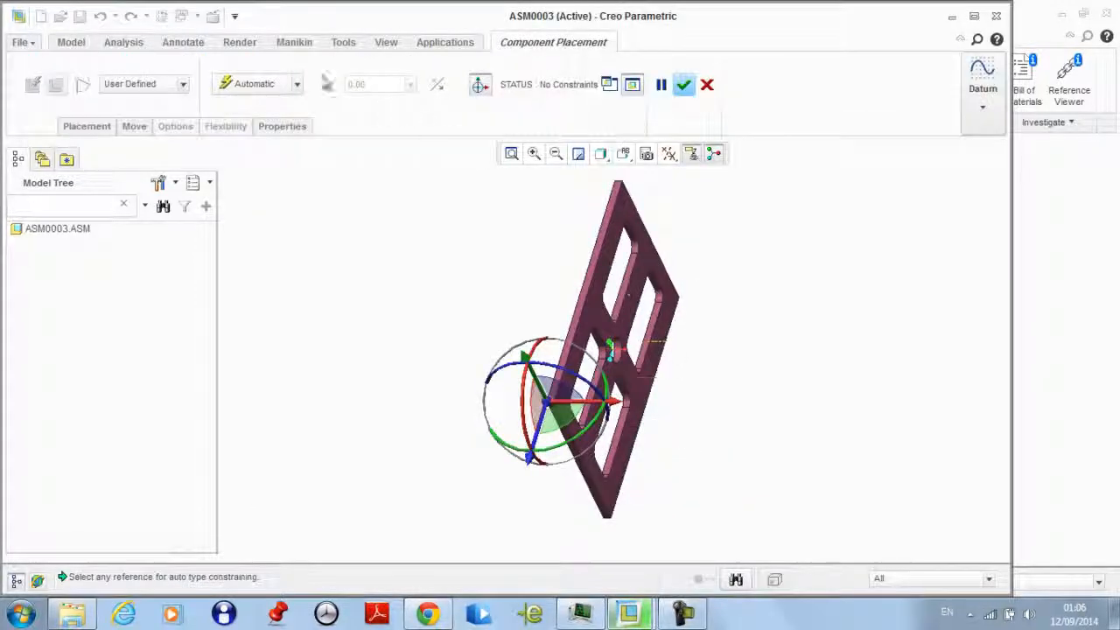
left_click(289, 83)
left_click(254, 286)
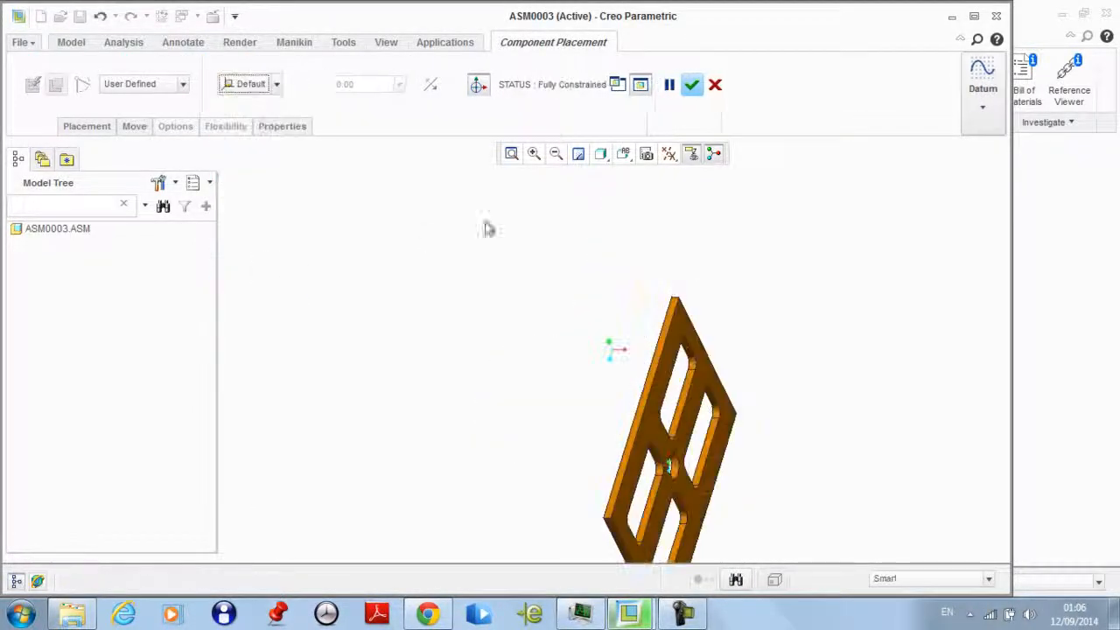
left_click(690, 85)
Add lower_frame_doore_3_glass.prt to the assembly and leave it packaged at a distance beside the door frame
left_click(166, 85)
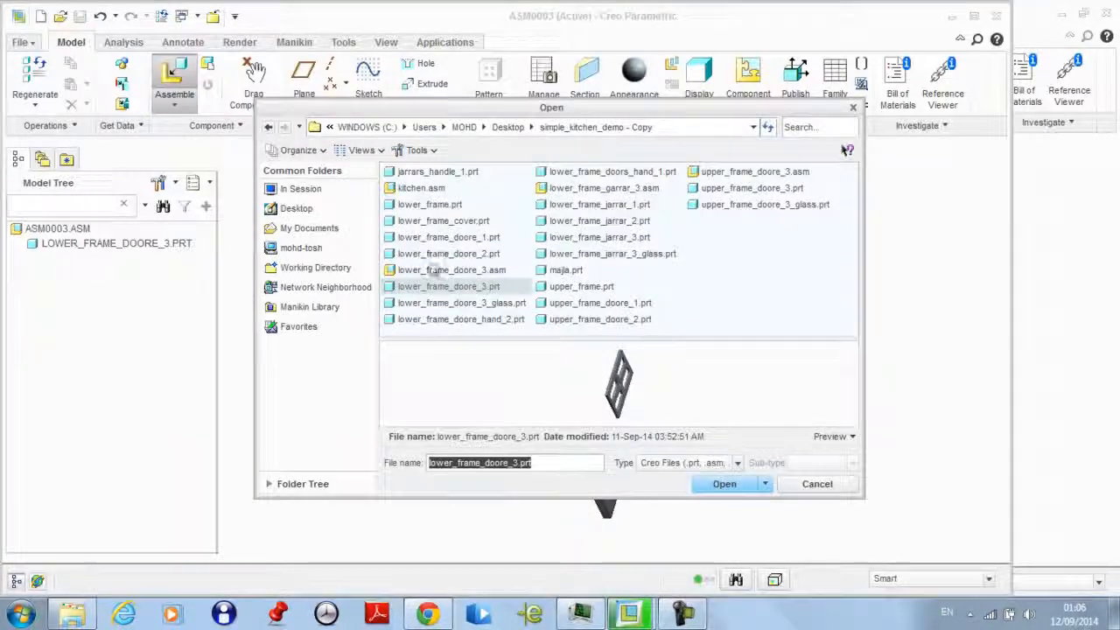
left_click(438, 304)
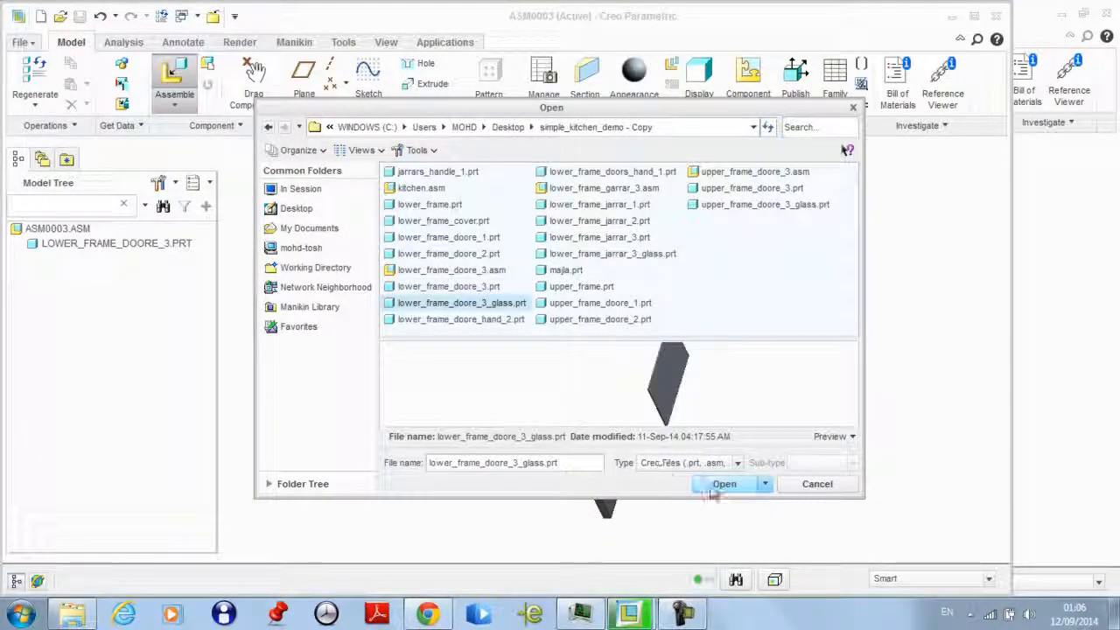
left_click(711, 488)
left_click_drag(685, 352, 831, 353)
middle_click_drag(685, 247, 707, 292)
middle_click(735, 302)
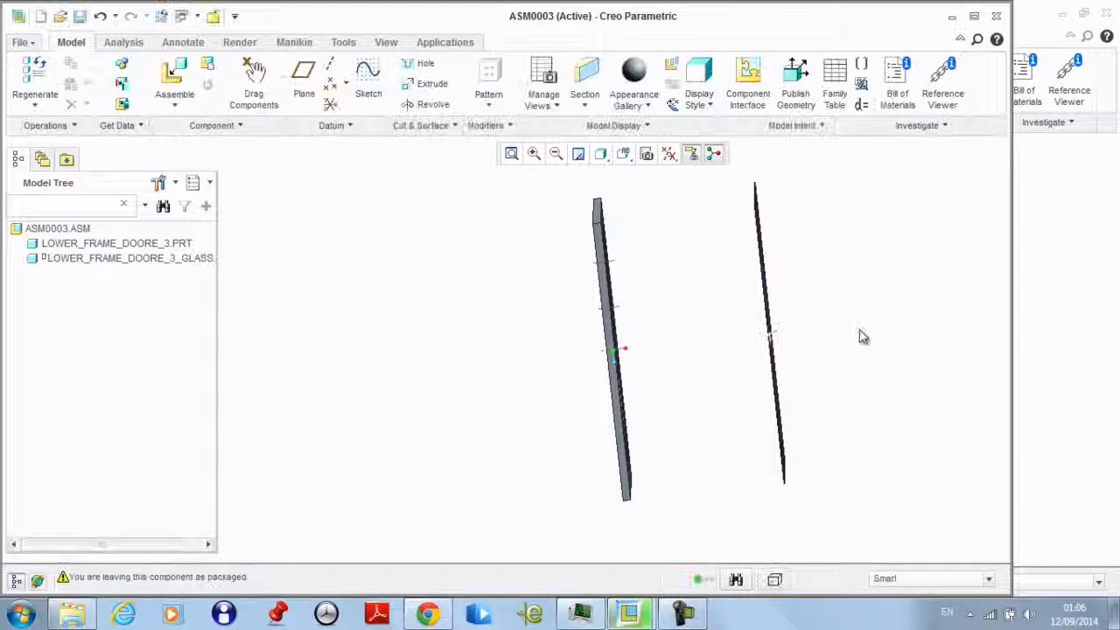
Redefine the glass panel's placement and delete its Fix constraint set
left_click(151, 261)
right_click(145, 265)
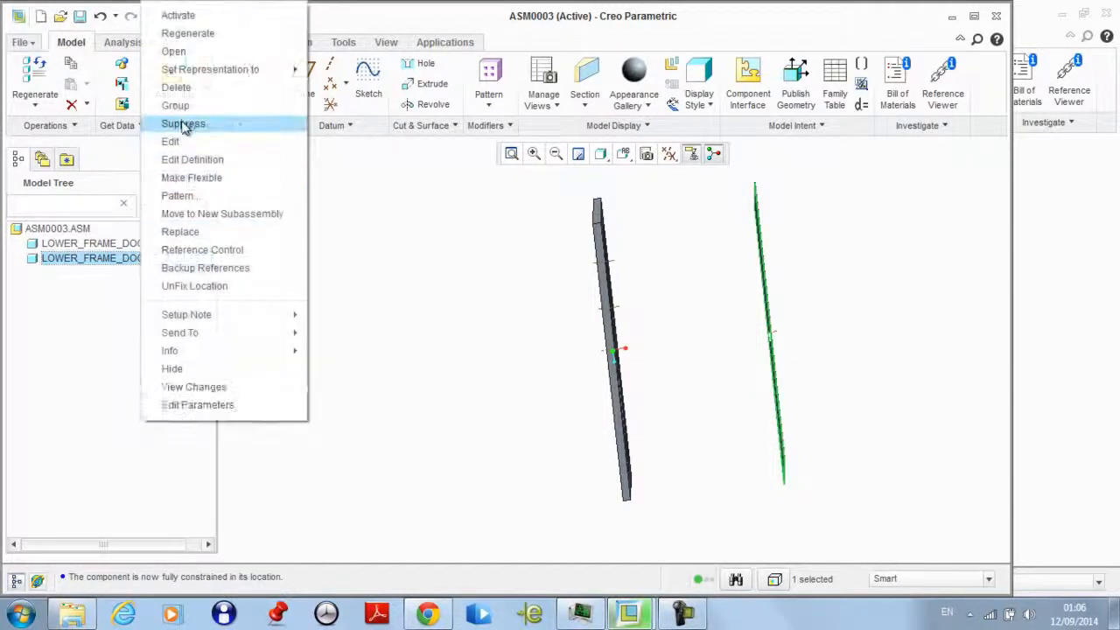
left_click(220, 162)
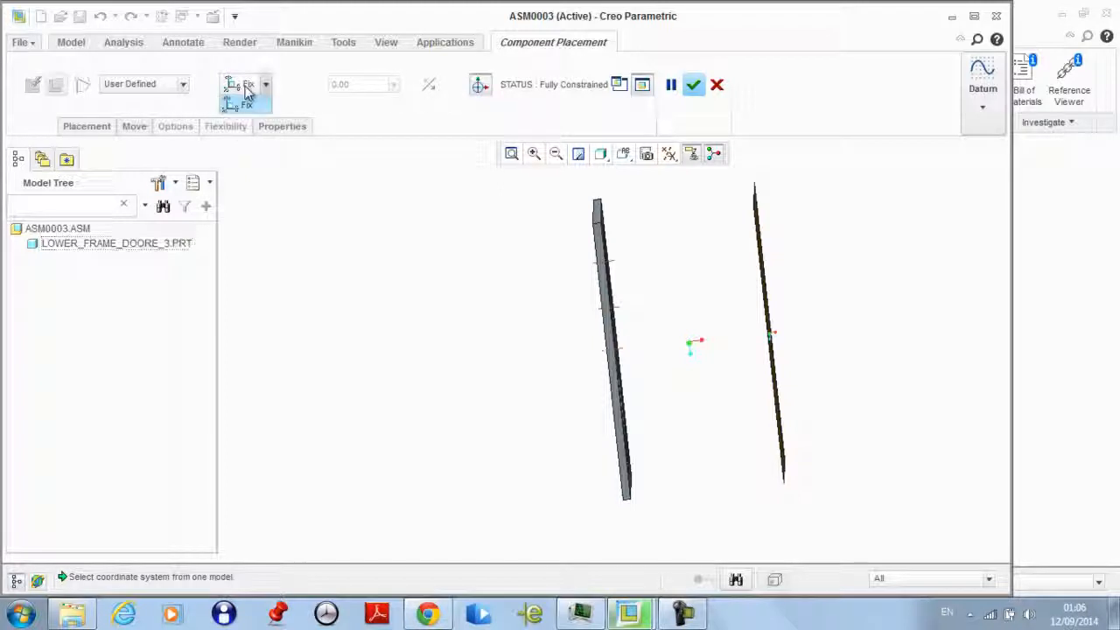
left_click(98, 129)
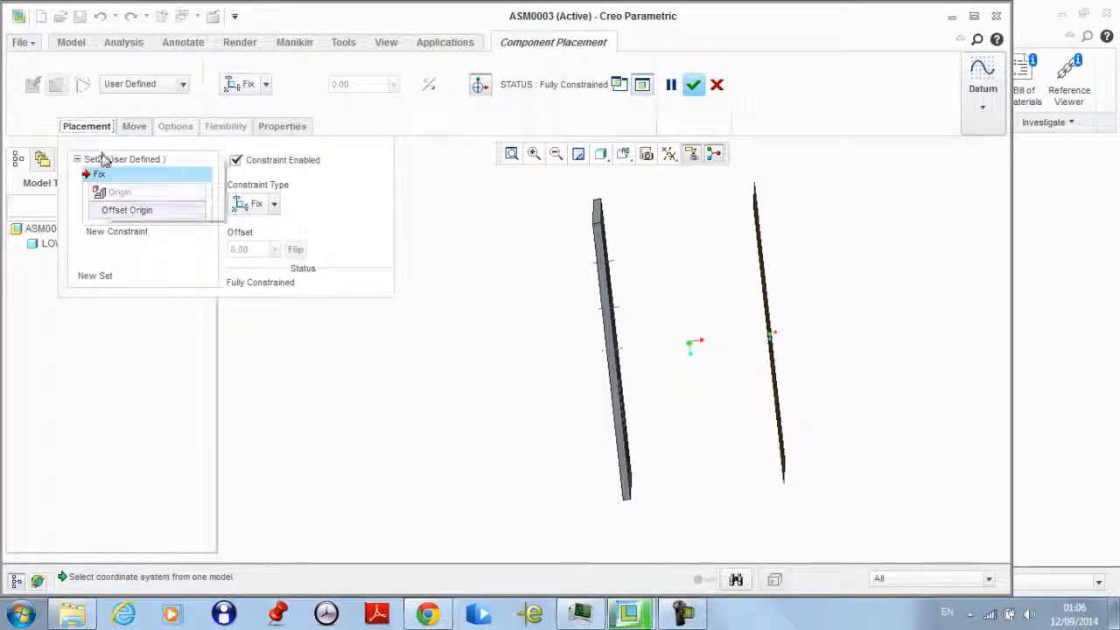
right_click(87, 168)
left_click(133, 169)
mouse_move(856, 335)
middle_mouse_down()
mouse_move(580, 325)
mouse_move(573, 295)
mouse_move(548, 300)
middle_mouse_up()
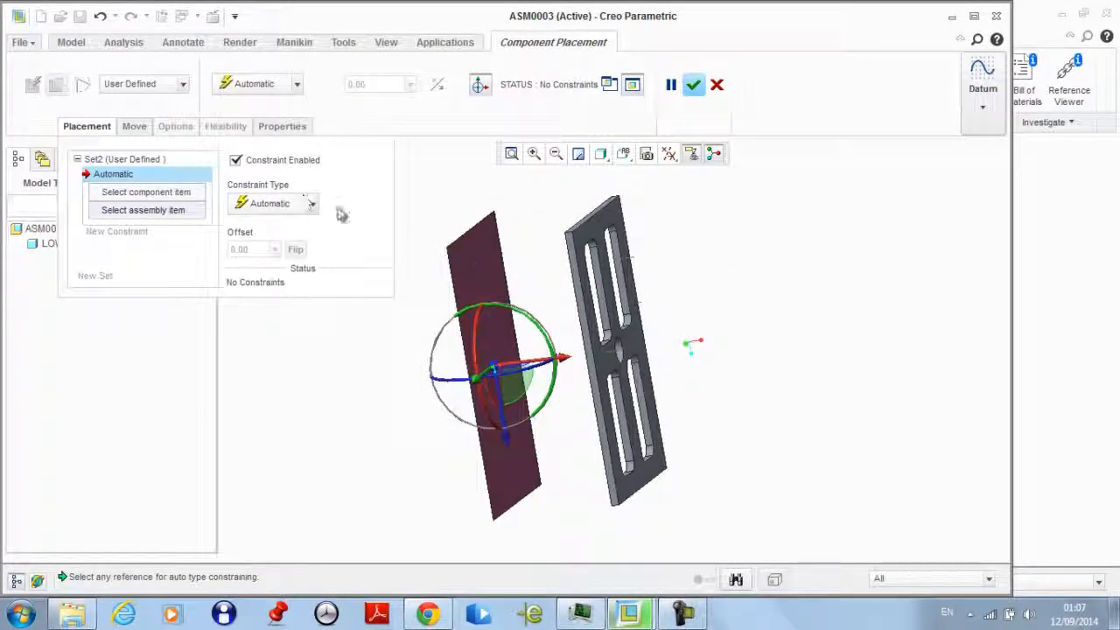
right_click(126, 166)
left_click(143, 262)
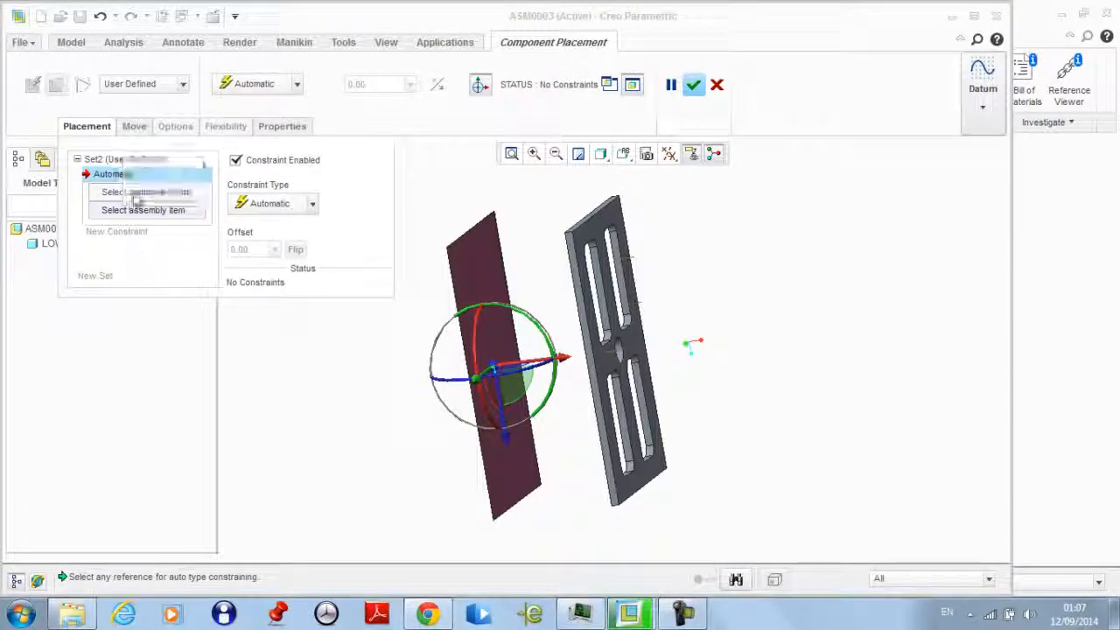
Constrain the glass panel's large flat face coincident with the large flat face of the door frame
left_click(490, 274)
middle_click_drag(490, 274, 563, 235)
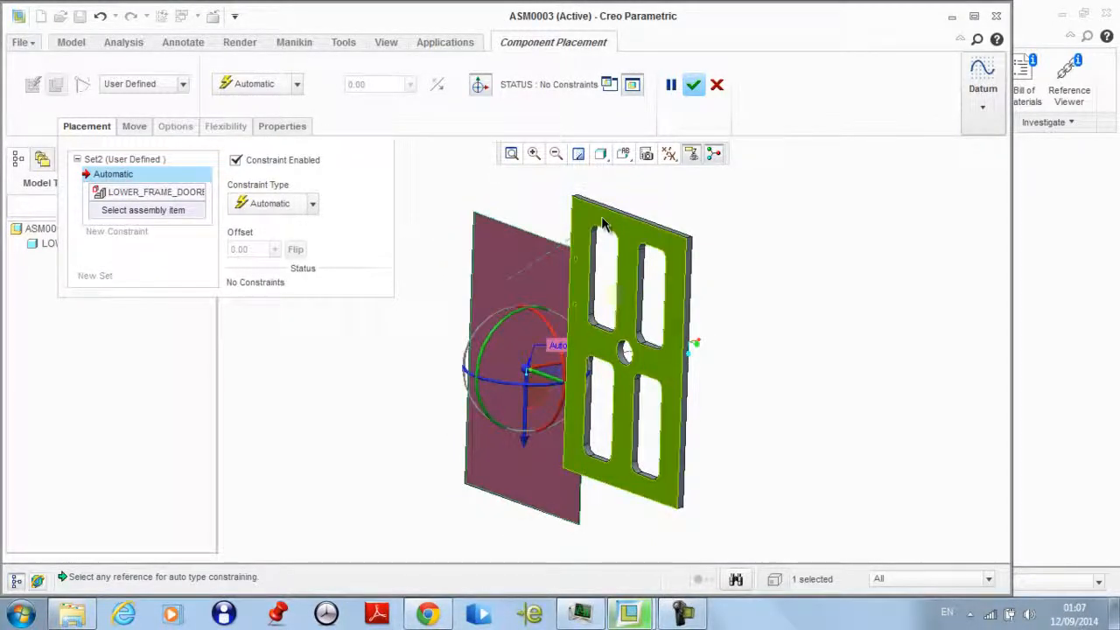
left_click(600, 233)
Make the glass panel's top and side faces coincident with those of the door frame, and accept the placement
scroll(624, 206, "up", 4)
scroll(612, 242, "up", 6)
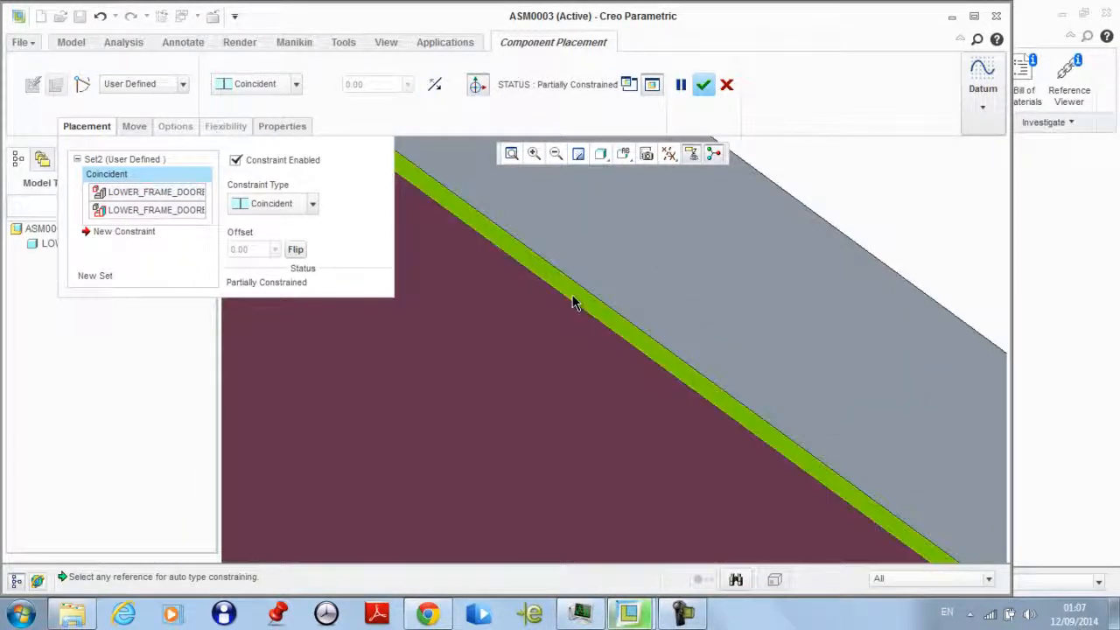
left_click(610, 265)
scroll(610, 265, "up", 6)
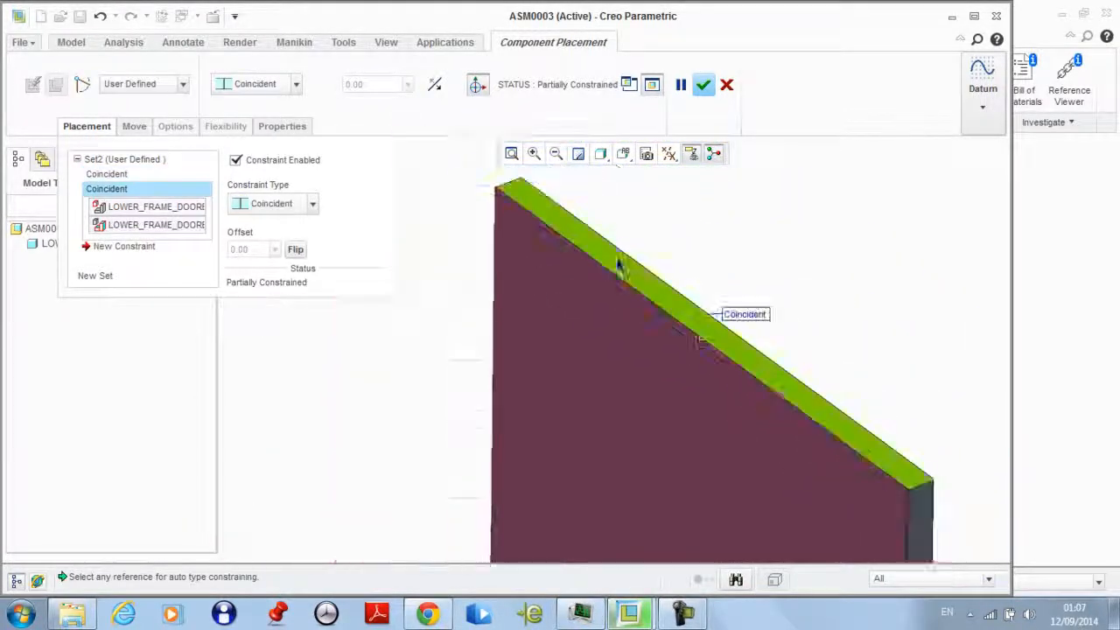
scroll(800, 405, "down", 5)
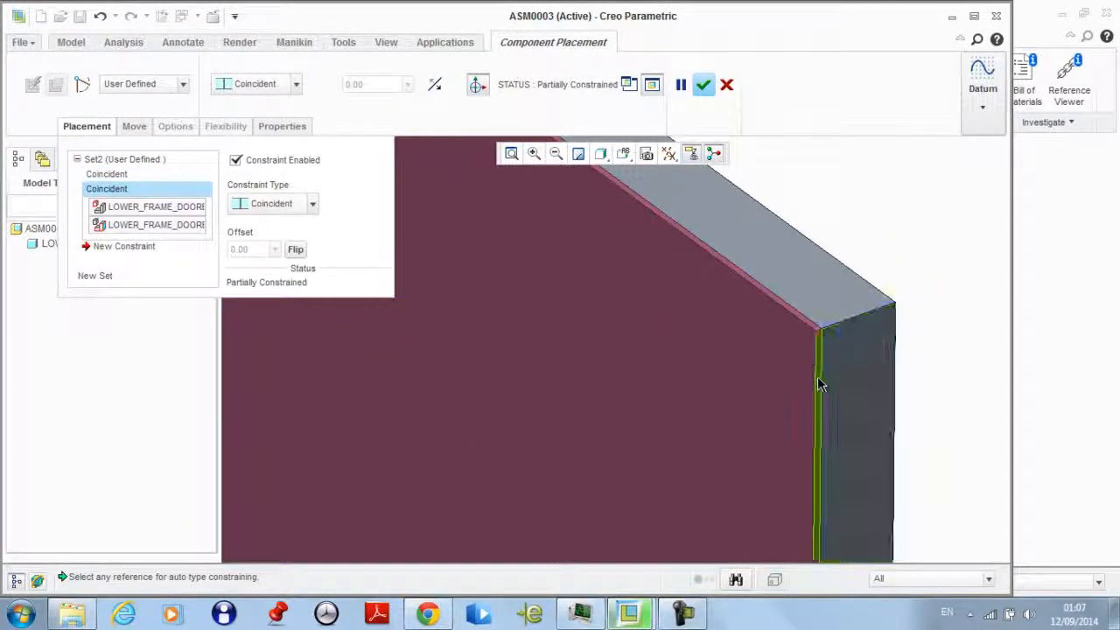
left_click(846, 368)
left_click(847, 364)
left_click(703, 84)
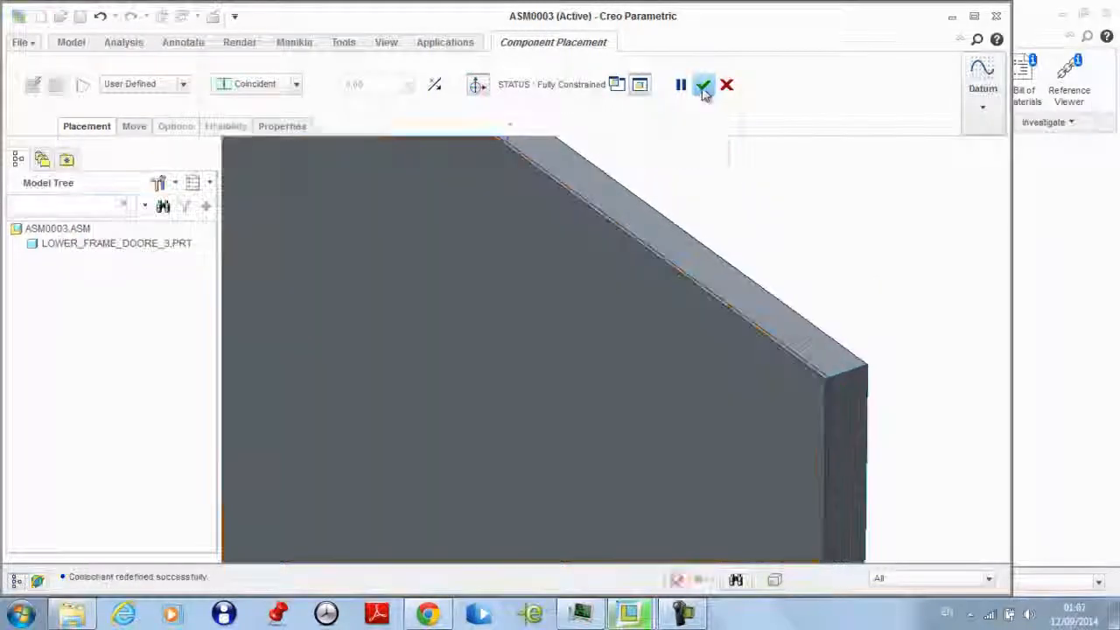
Close the glass door subassembly's window and return to the kitchen assembly
middle_click_drag(662, 283, 635, 326)
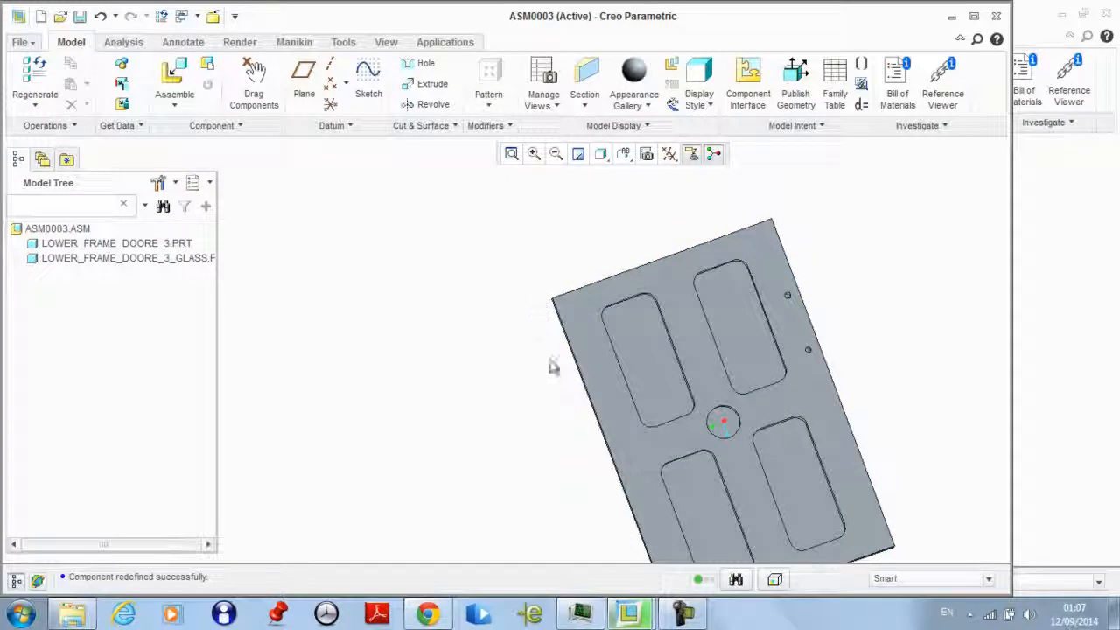
scroll(550, 367, "down", 3)
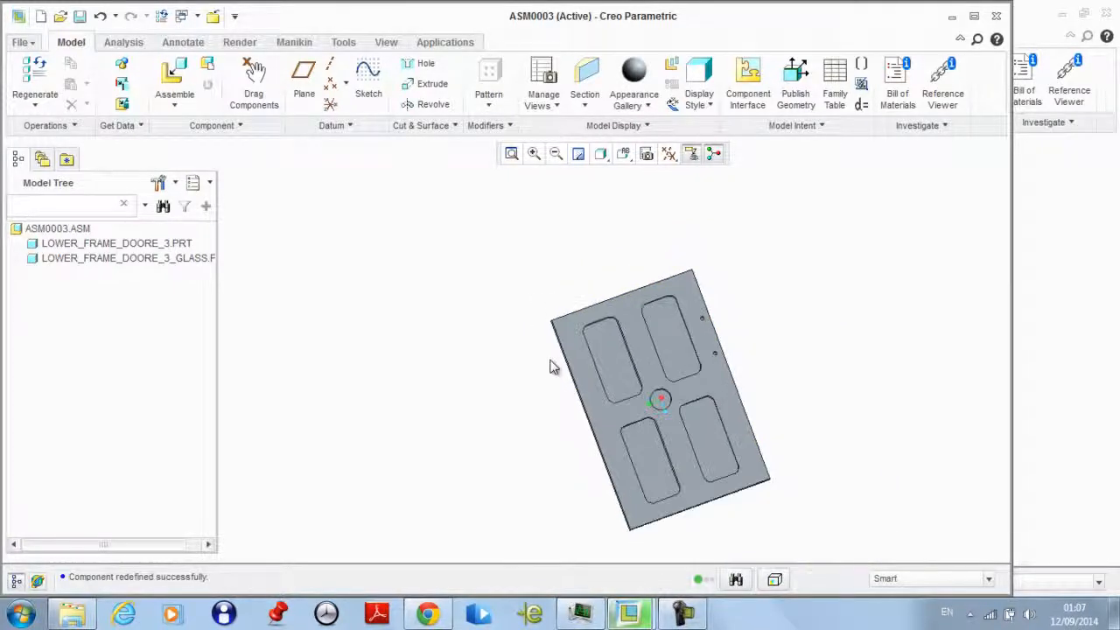
left_click(212, 17)
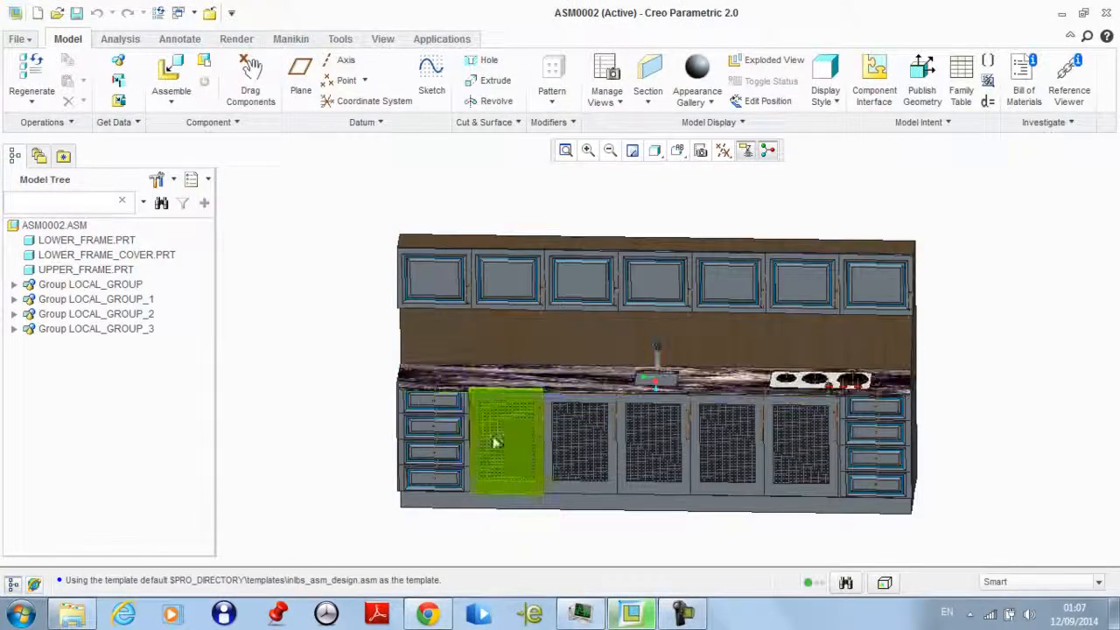
Start the Replace operation on the first LOWER_FRAME_DOORE_2.PRT instance in the door pattern of LOCAL_GROUP
left_click(60, 300)
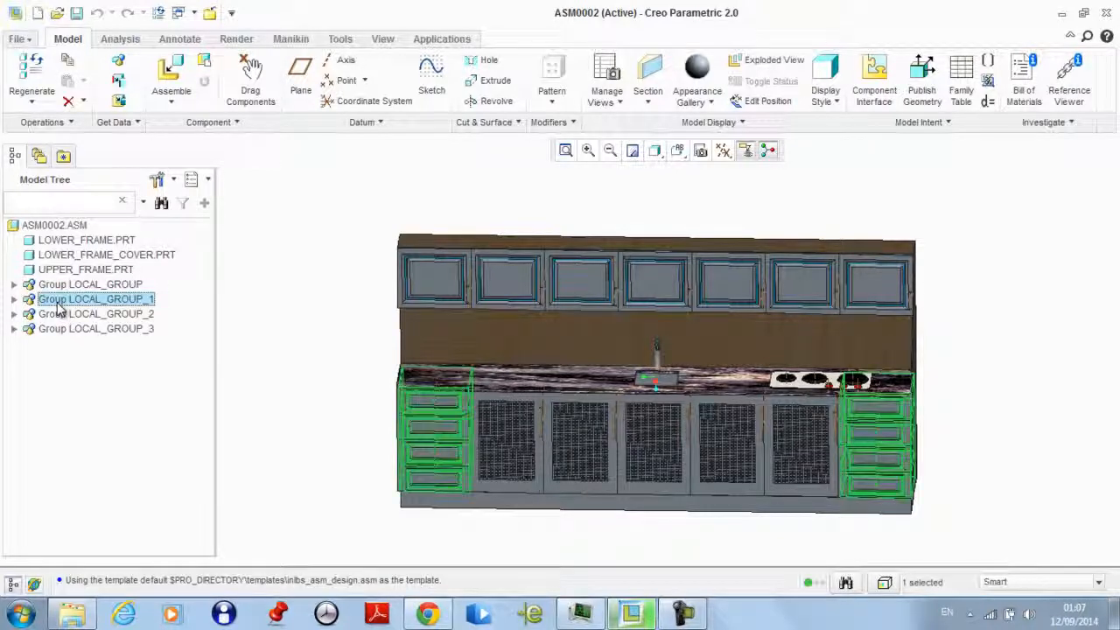
left_click(330, 471)
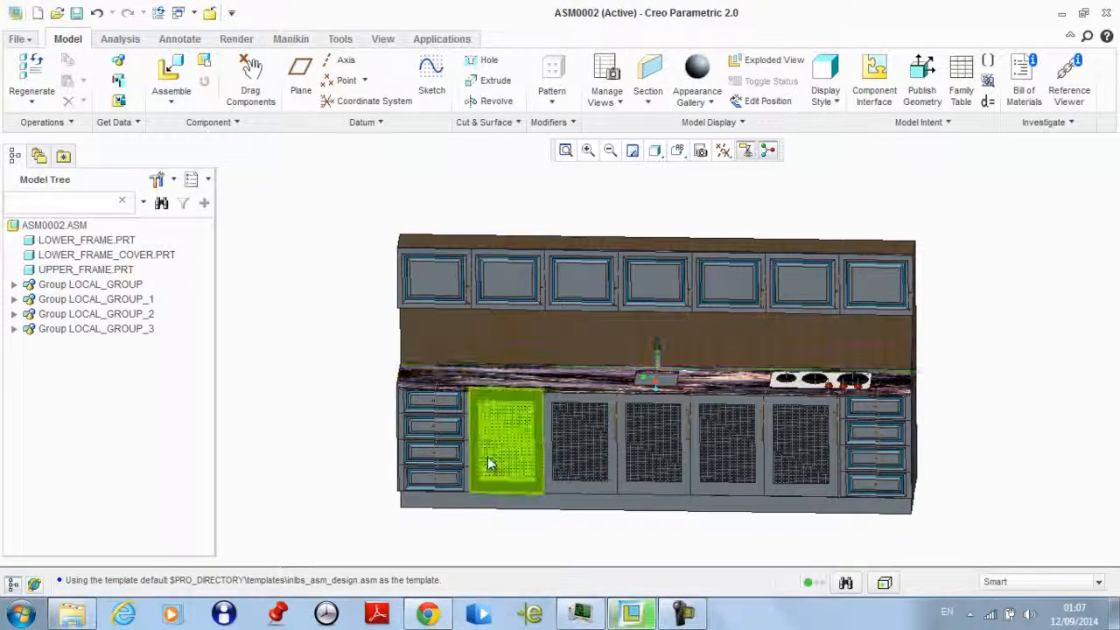
left_click(14, 285)
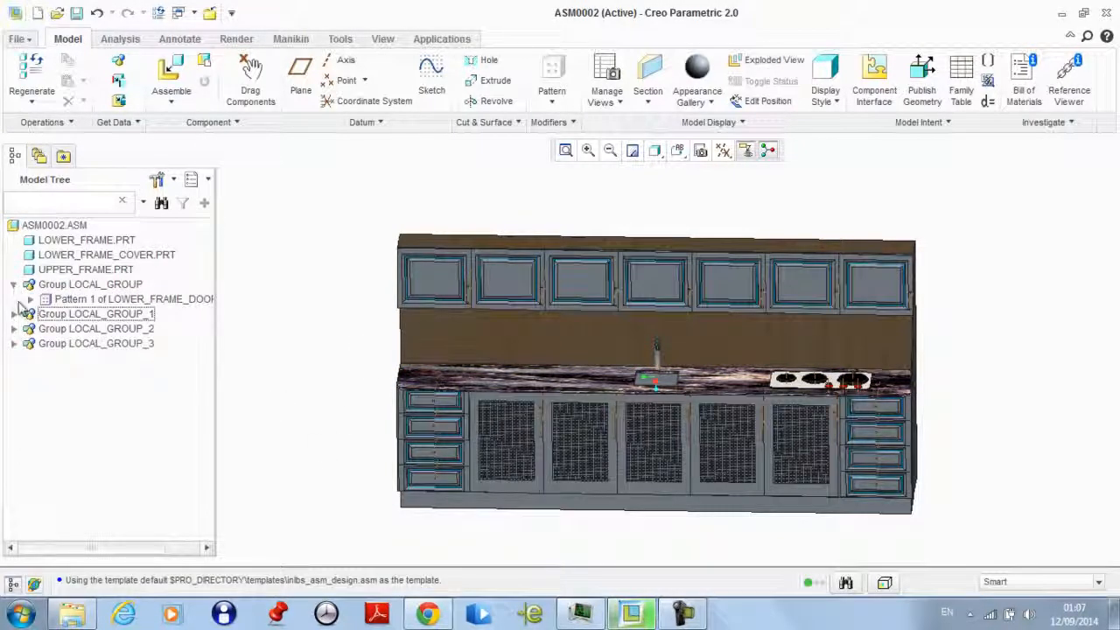
left_click(30, 300)
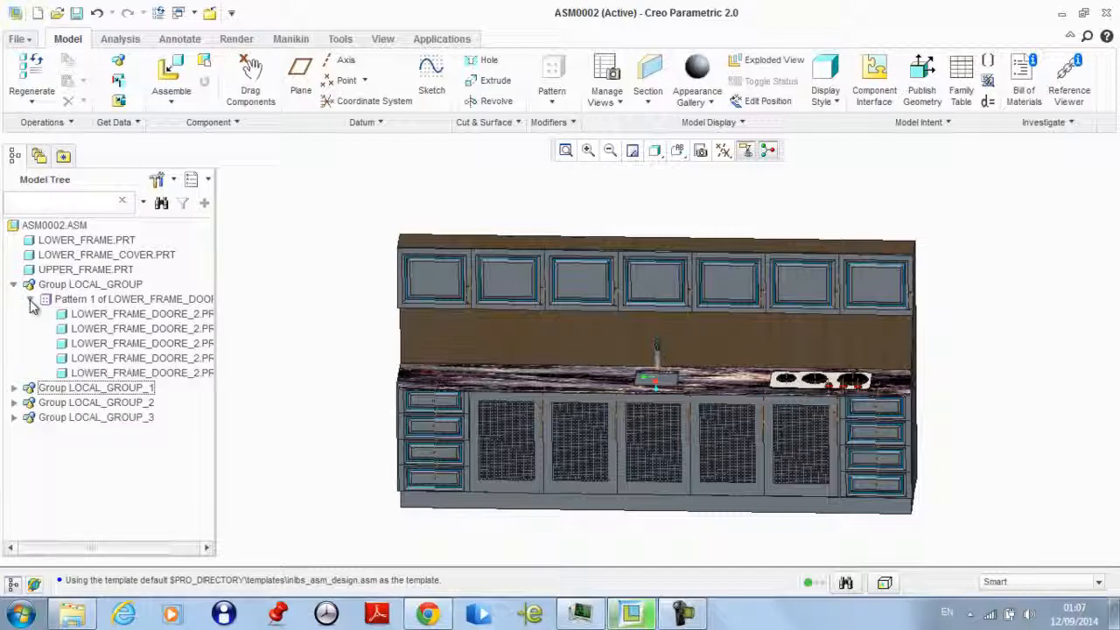
left_click(76, 315)
right_click(75, 317)
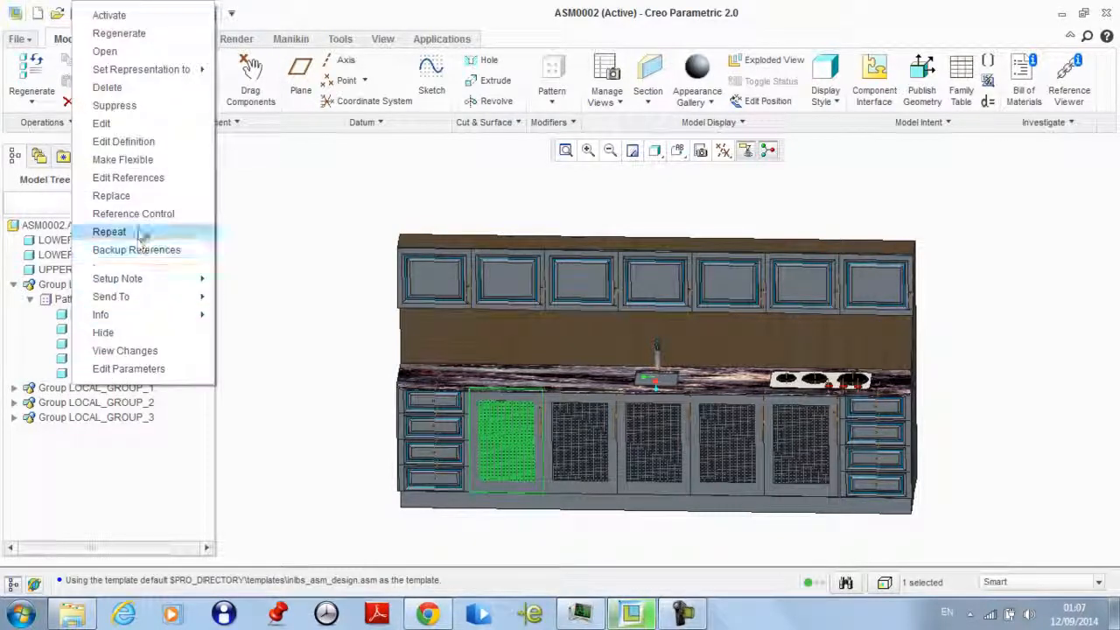
left_click(140, 193)
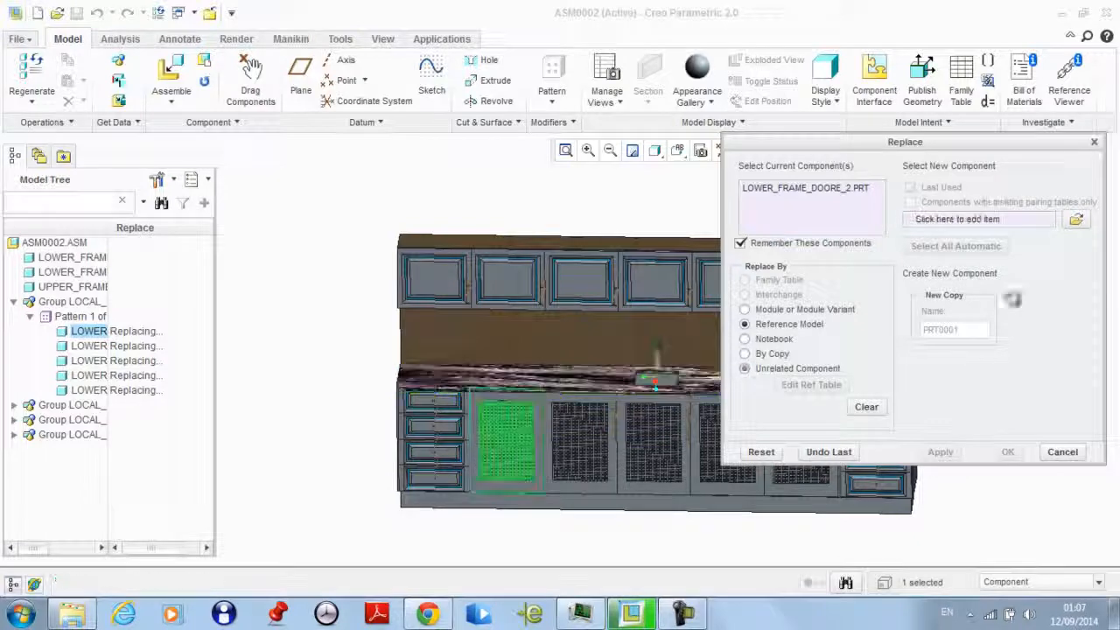
Choose lower_frame_doore_3.asm from the simple_kitchen_demo - Copy folder as the replacement component
left_click(1077, 219)
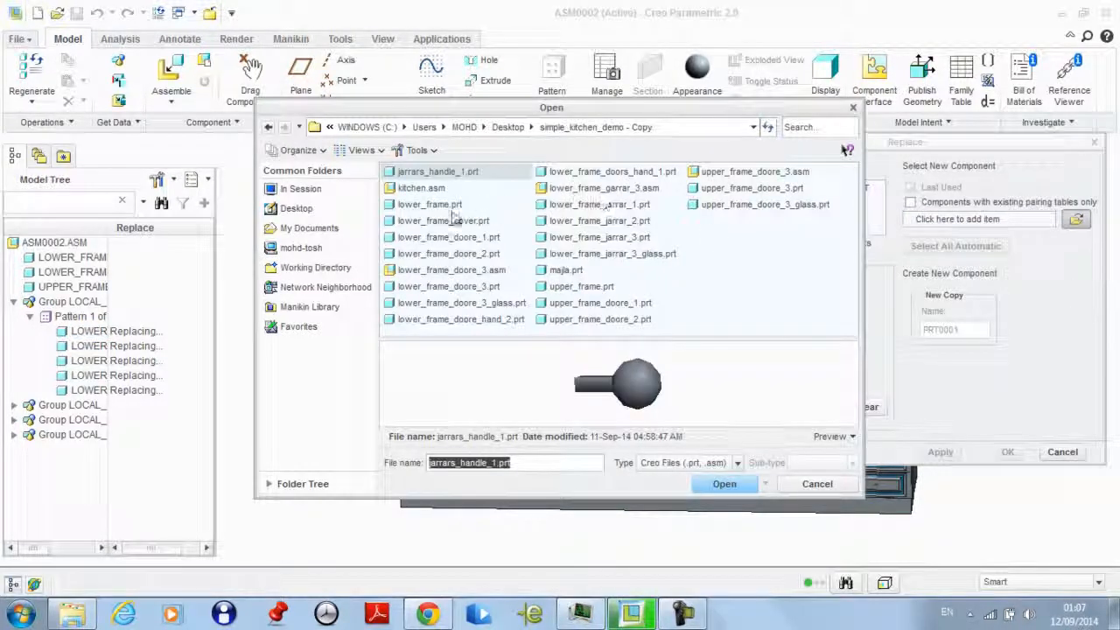
left_click(409, 188)
left_click(433, 270)
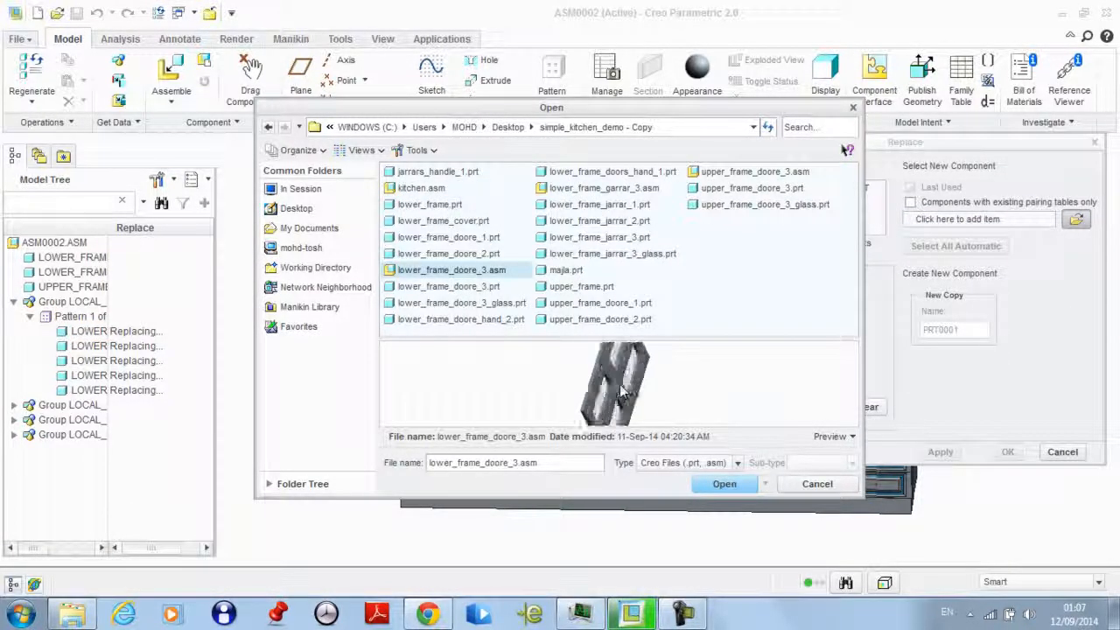
scroll(621, 392, "up", 3)
double_click(433, 270)
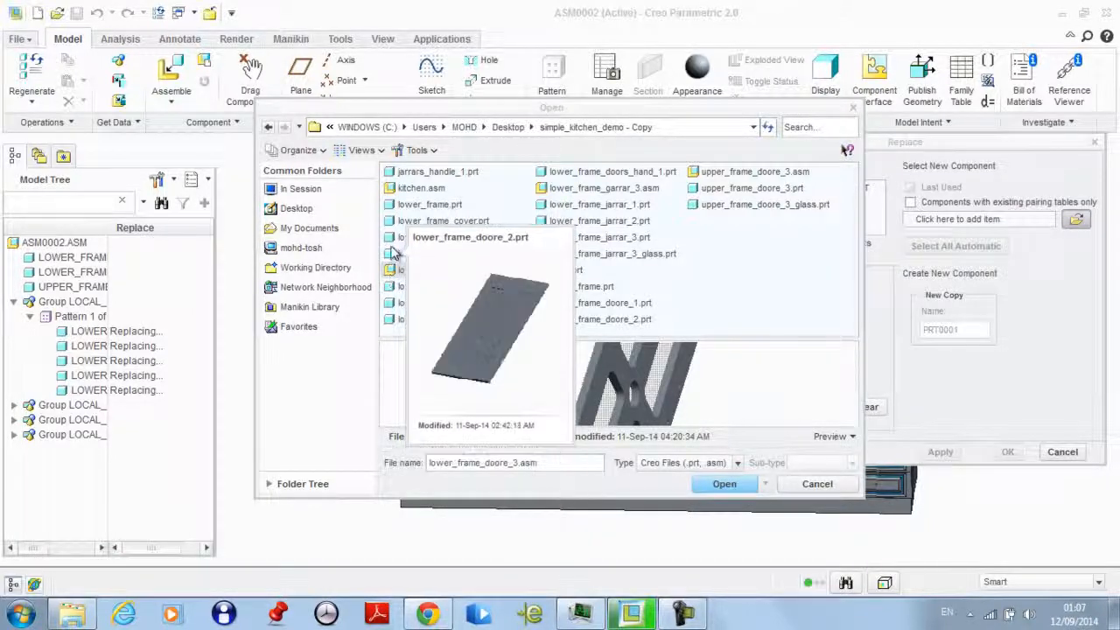
left_click(722, 484)
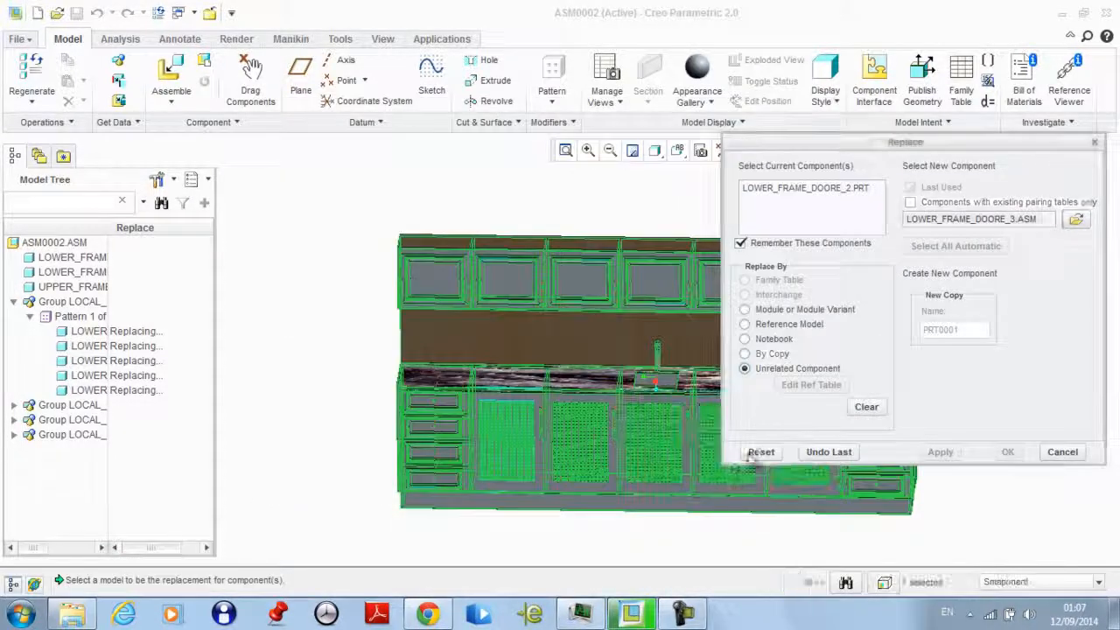
Pair the TAG_0, TAG_1 and TAG_2 references with the matching faces of the new door and apply the replacement
left_click(809, 393)
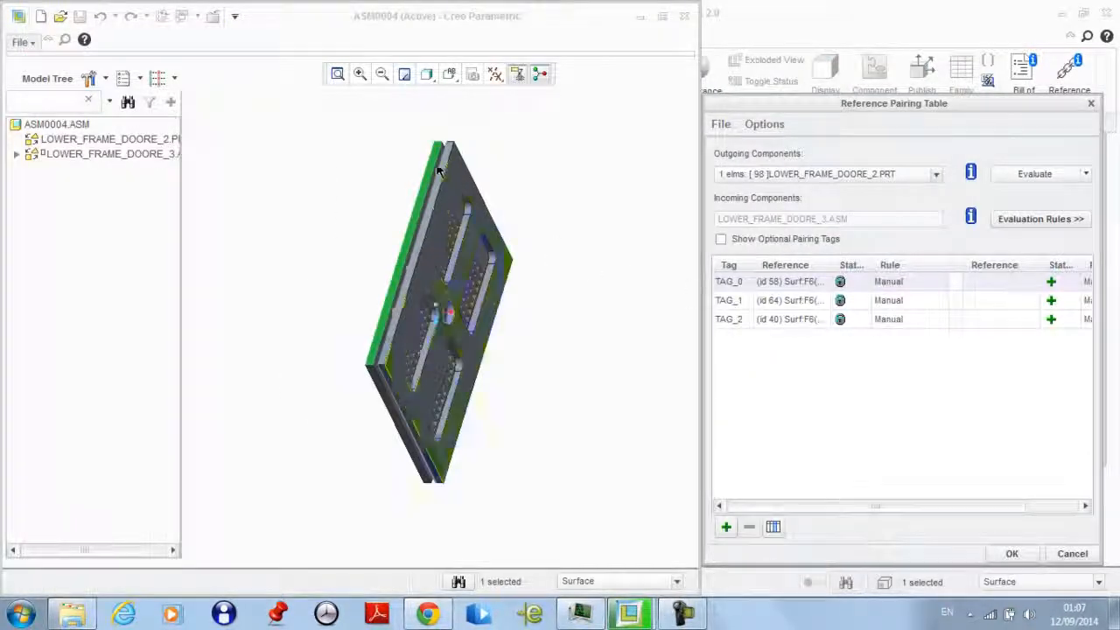
left_click(450, 153)
left_click(800, 301)
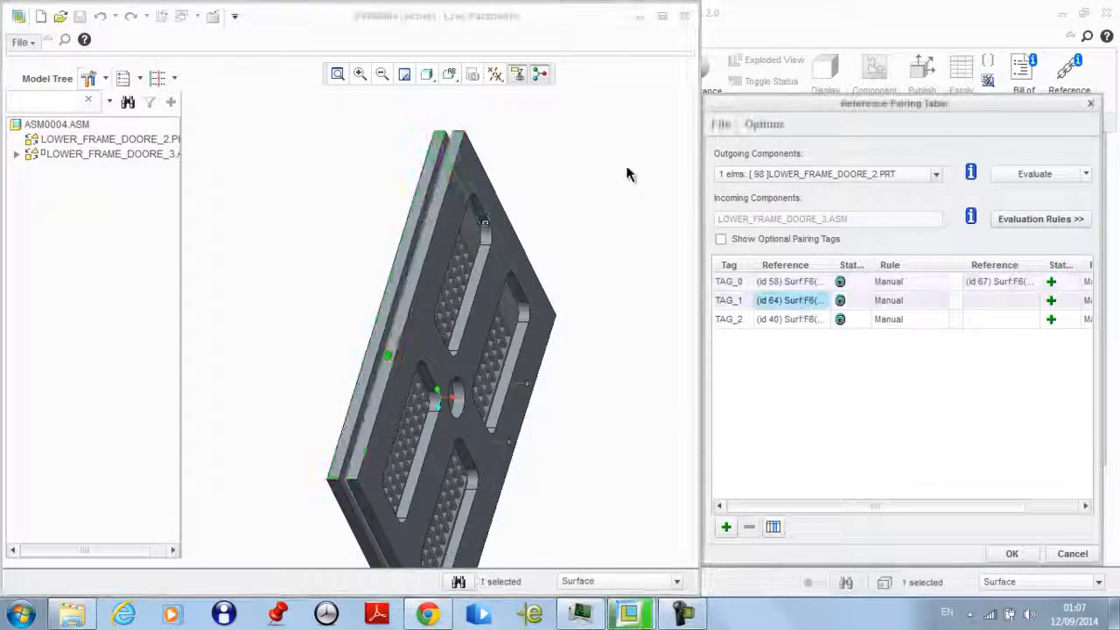
left_click(770, 324)
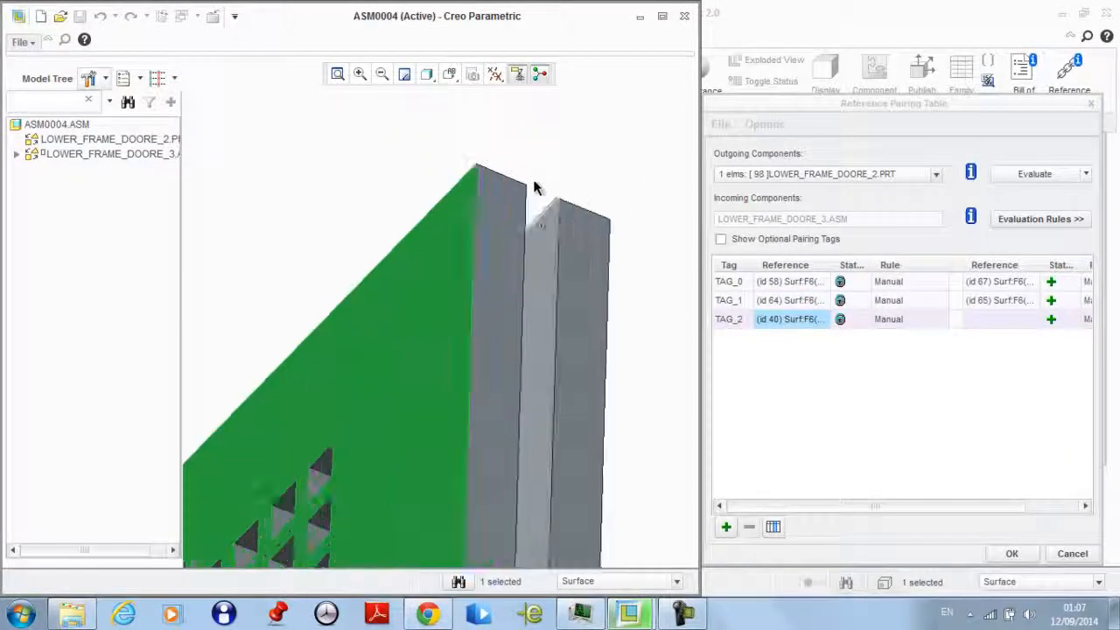
left_click(548, 229)
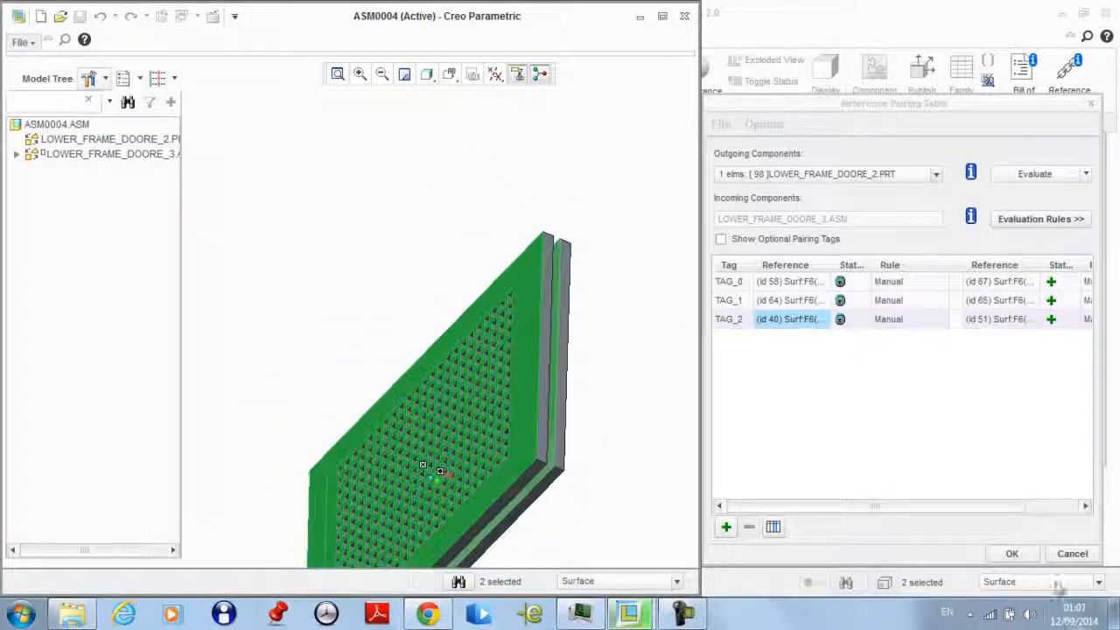
left_click(1013, 554)
left_click(940, 452)
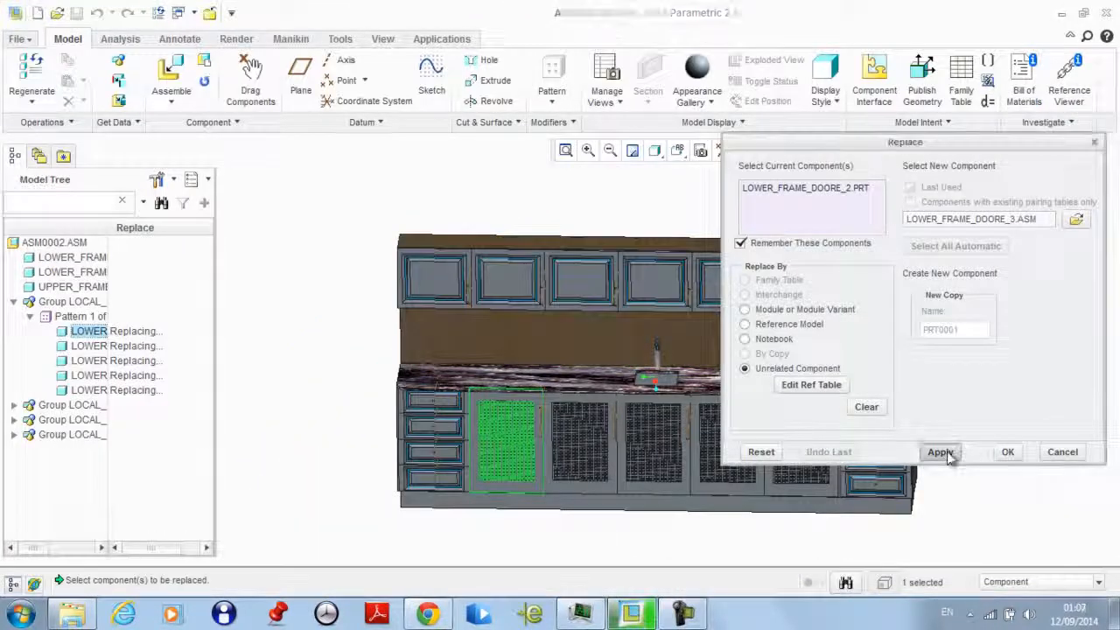
left_click(1006, 453)
mouse_move(980, 417)
middle_mouse_down()
mouse_move(983, 385)
mouse_move(996, 383)
mouse_move(919, 388)
mouse_move(1025, 412)
mouse_move(939, 404)
mouse_move(972, 417)
middle_mouse_up()
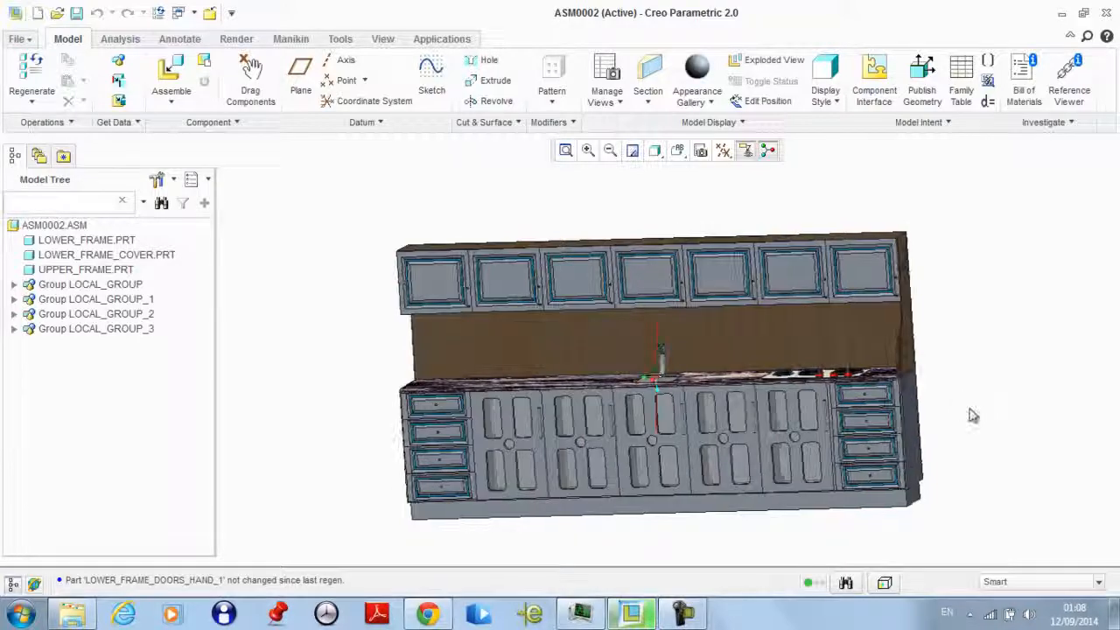
scroll(707, 312, "up", 2)
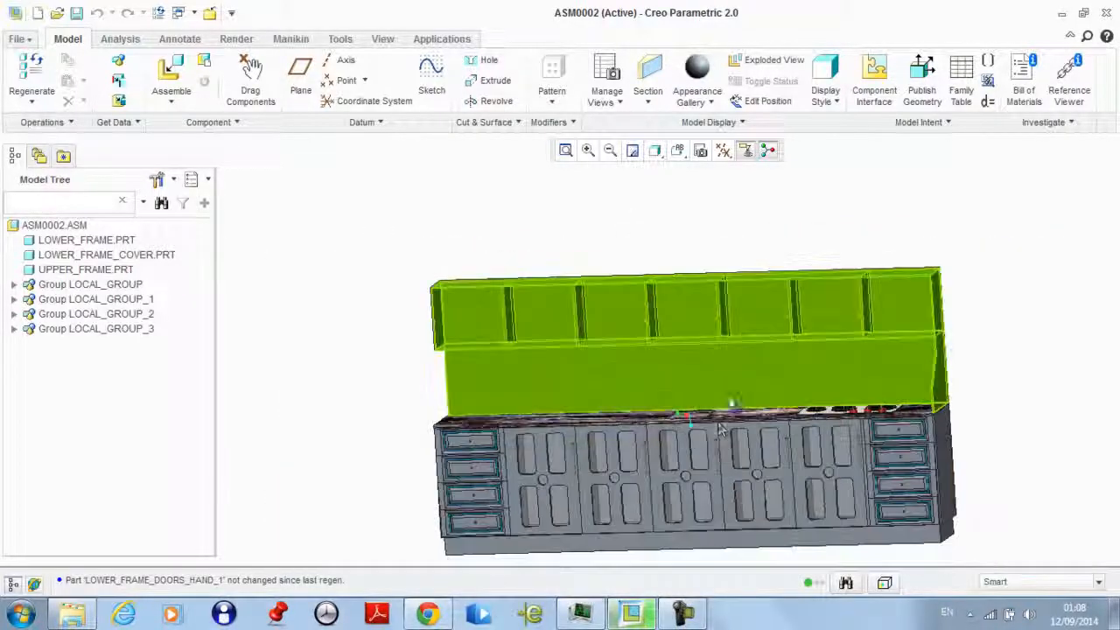
scroll(698, 450, "up", 2)
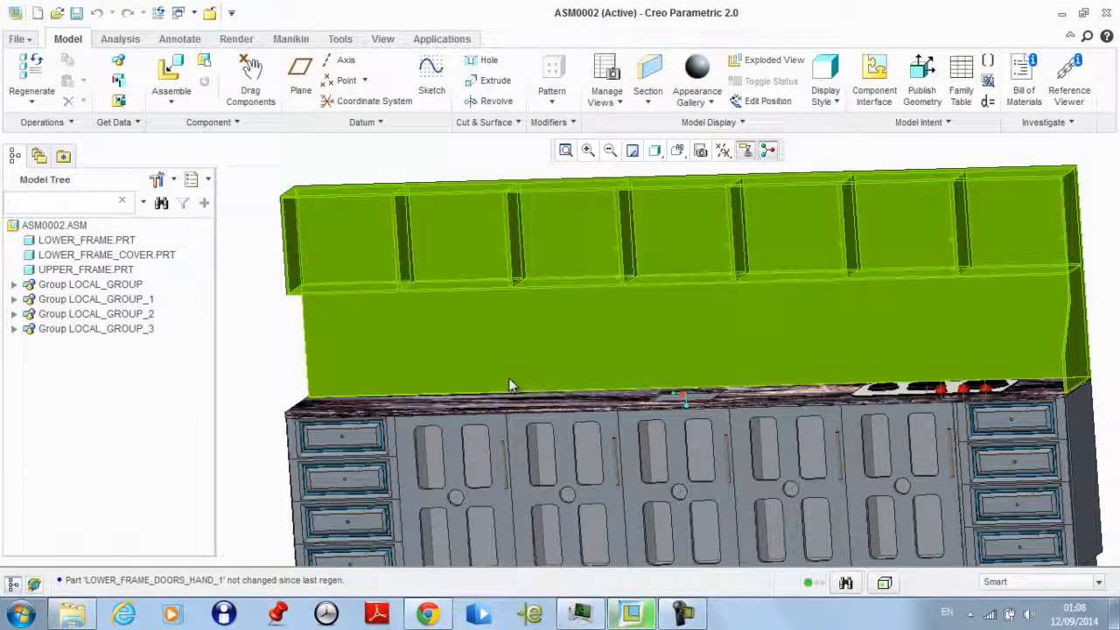
scroll(525, 379, "down", 3)
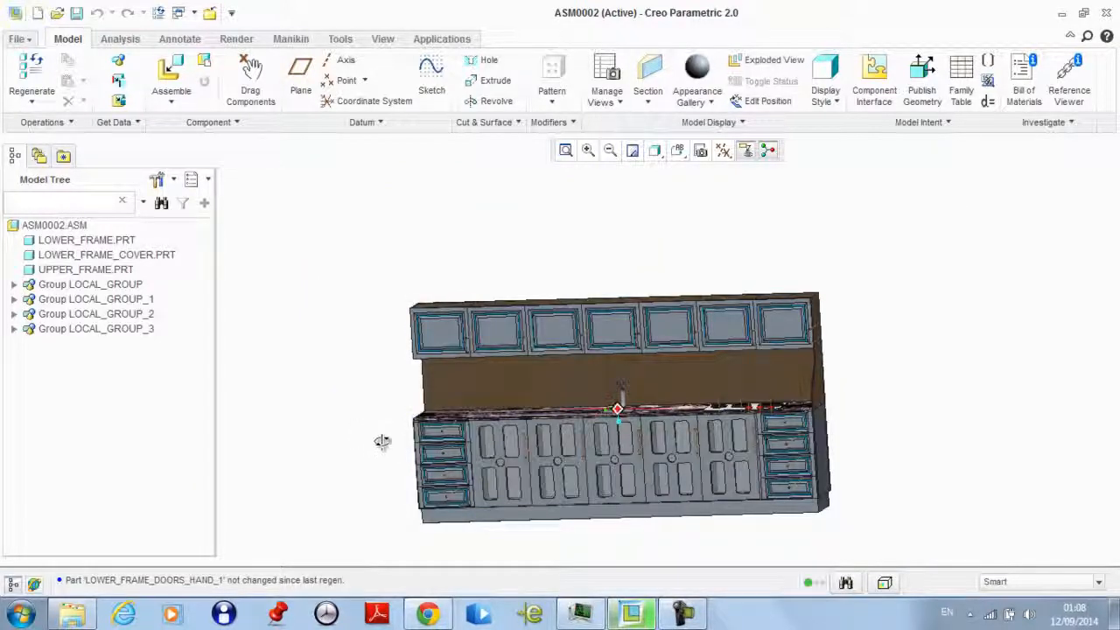
middle_click_drag(382, 441, 394, 429)
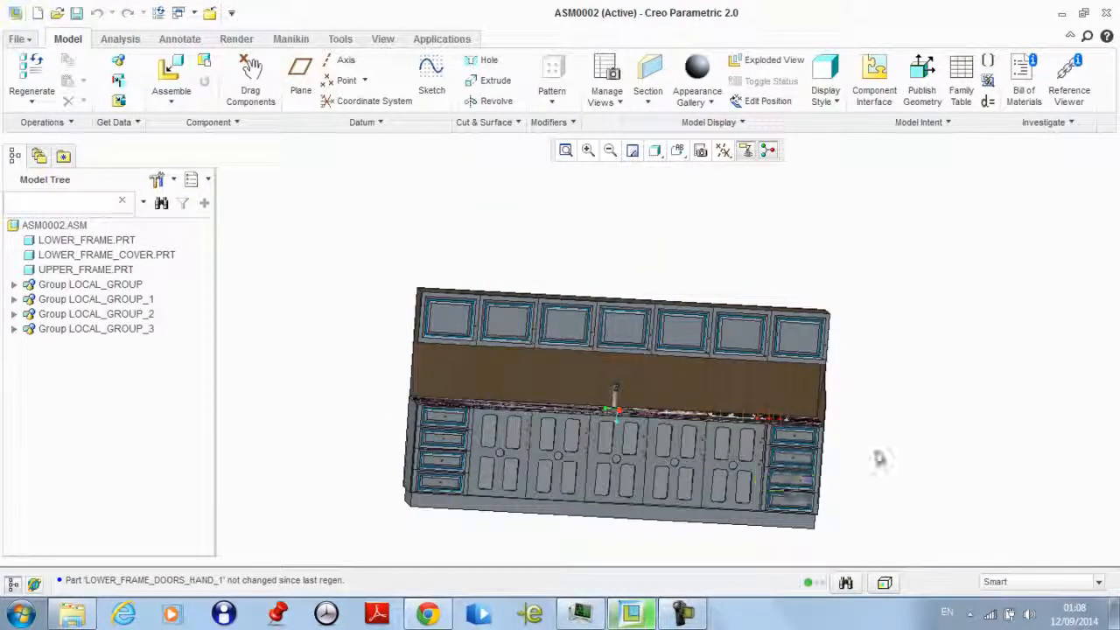